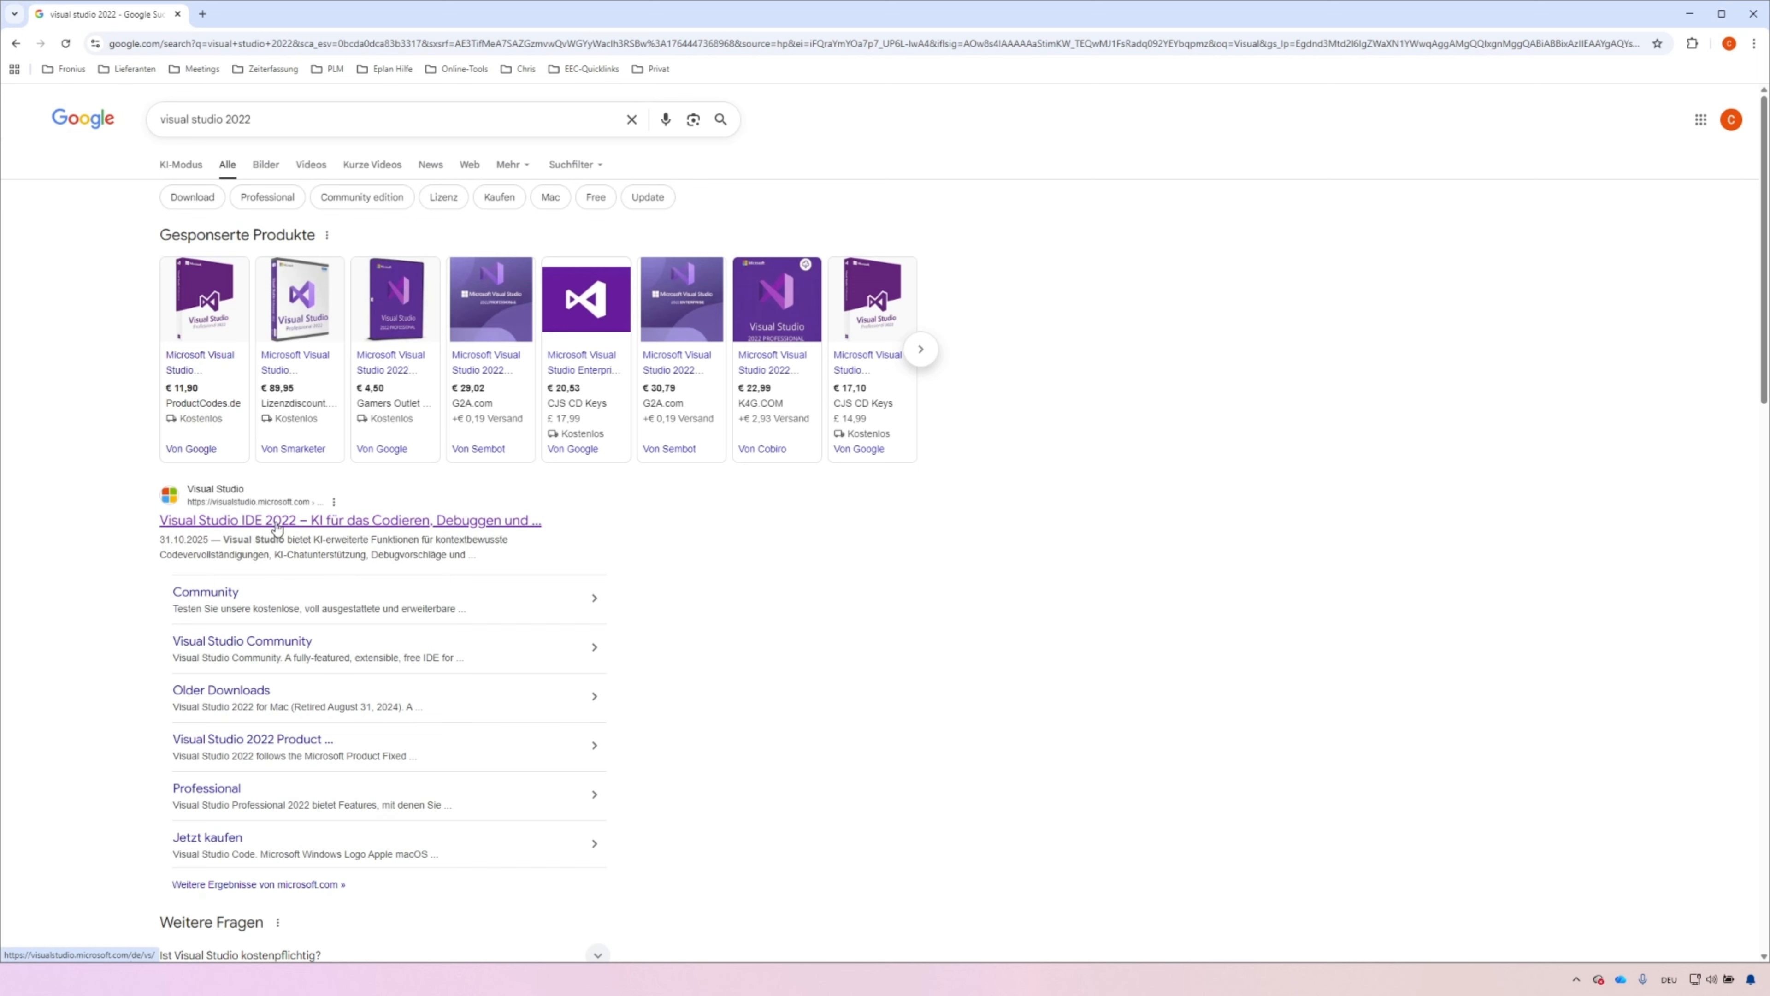
Download the Visual Studio Community setup file from the official Visual Studio site, keeping the unverified file, and proceed into the installer
left_click(253, 520)
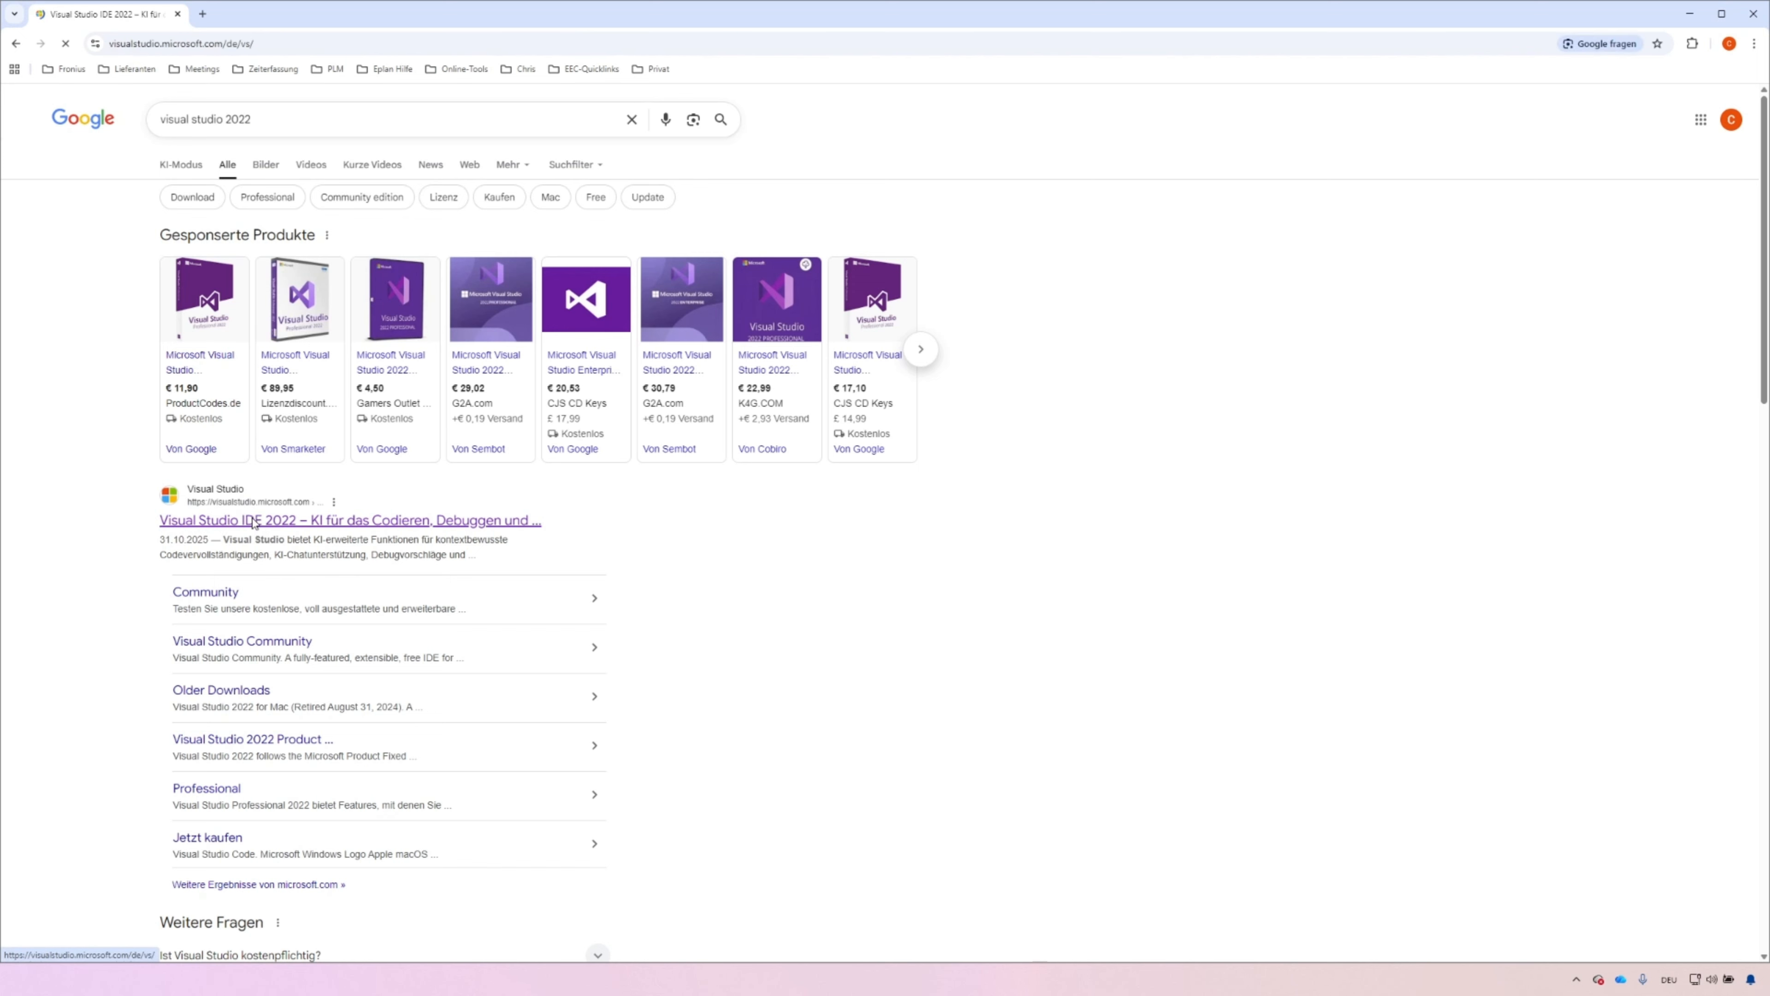
left_click(795, 477)
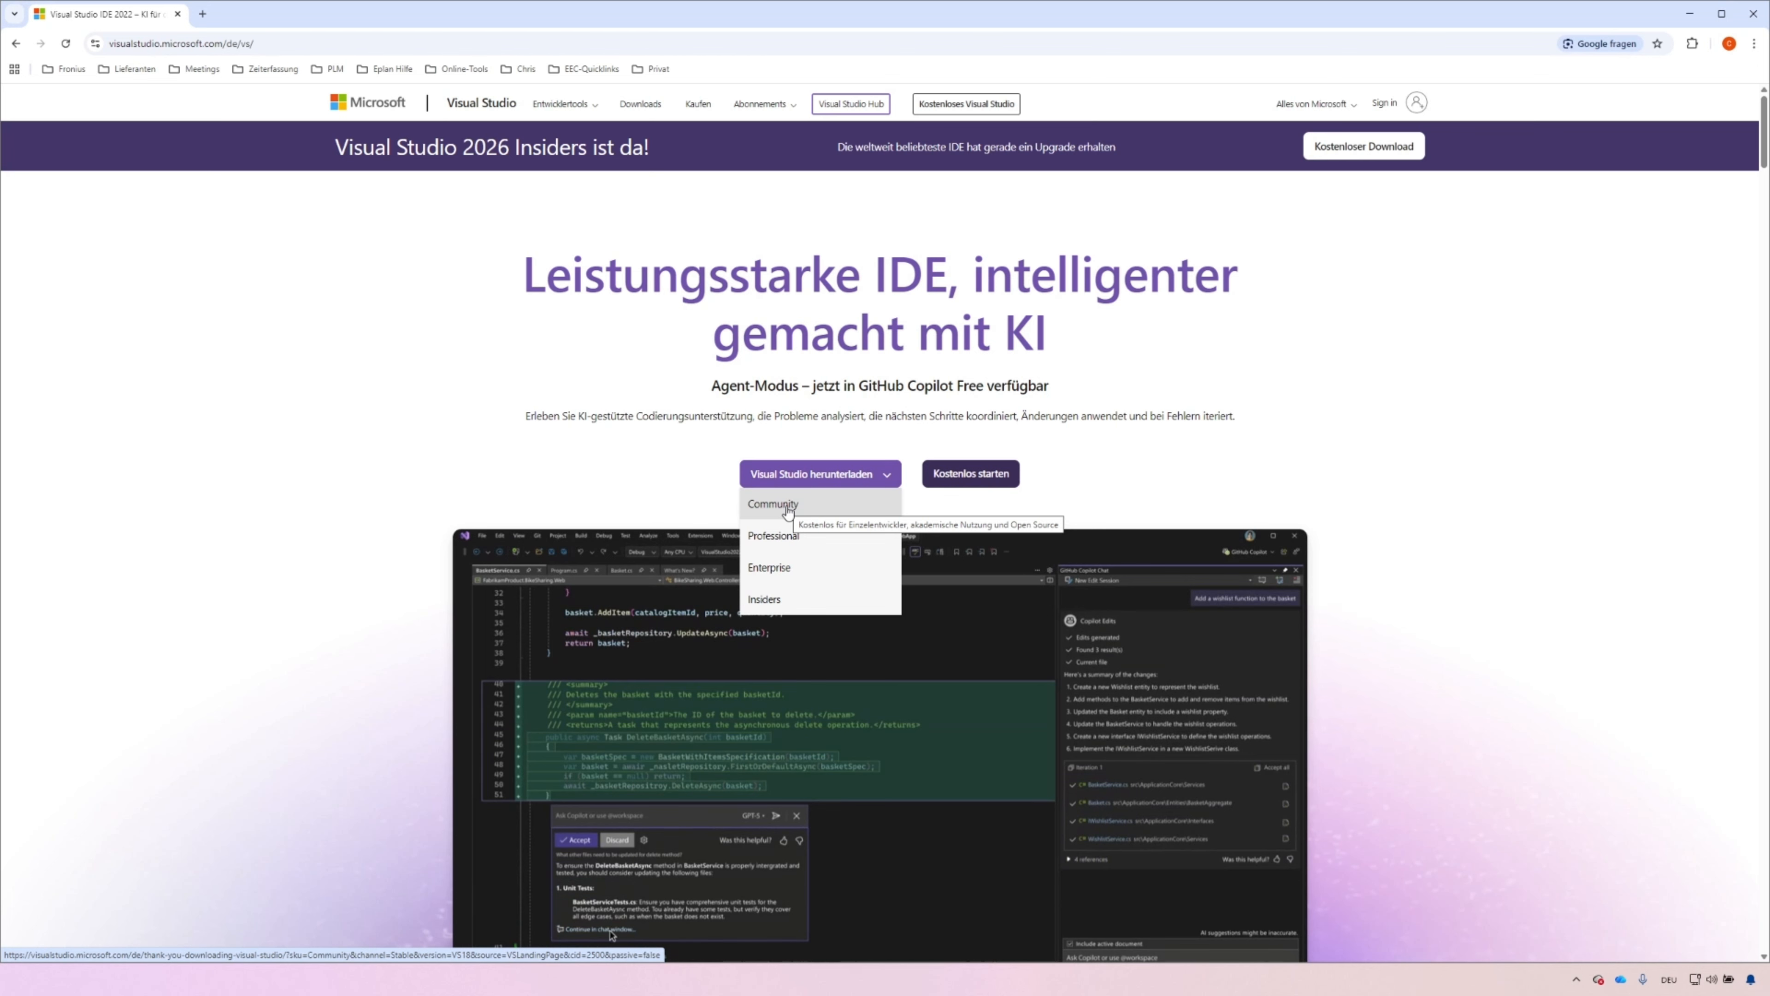
left_click(787, 509)
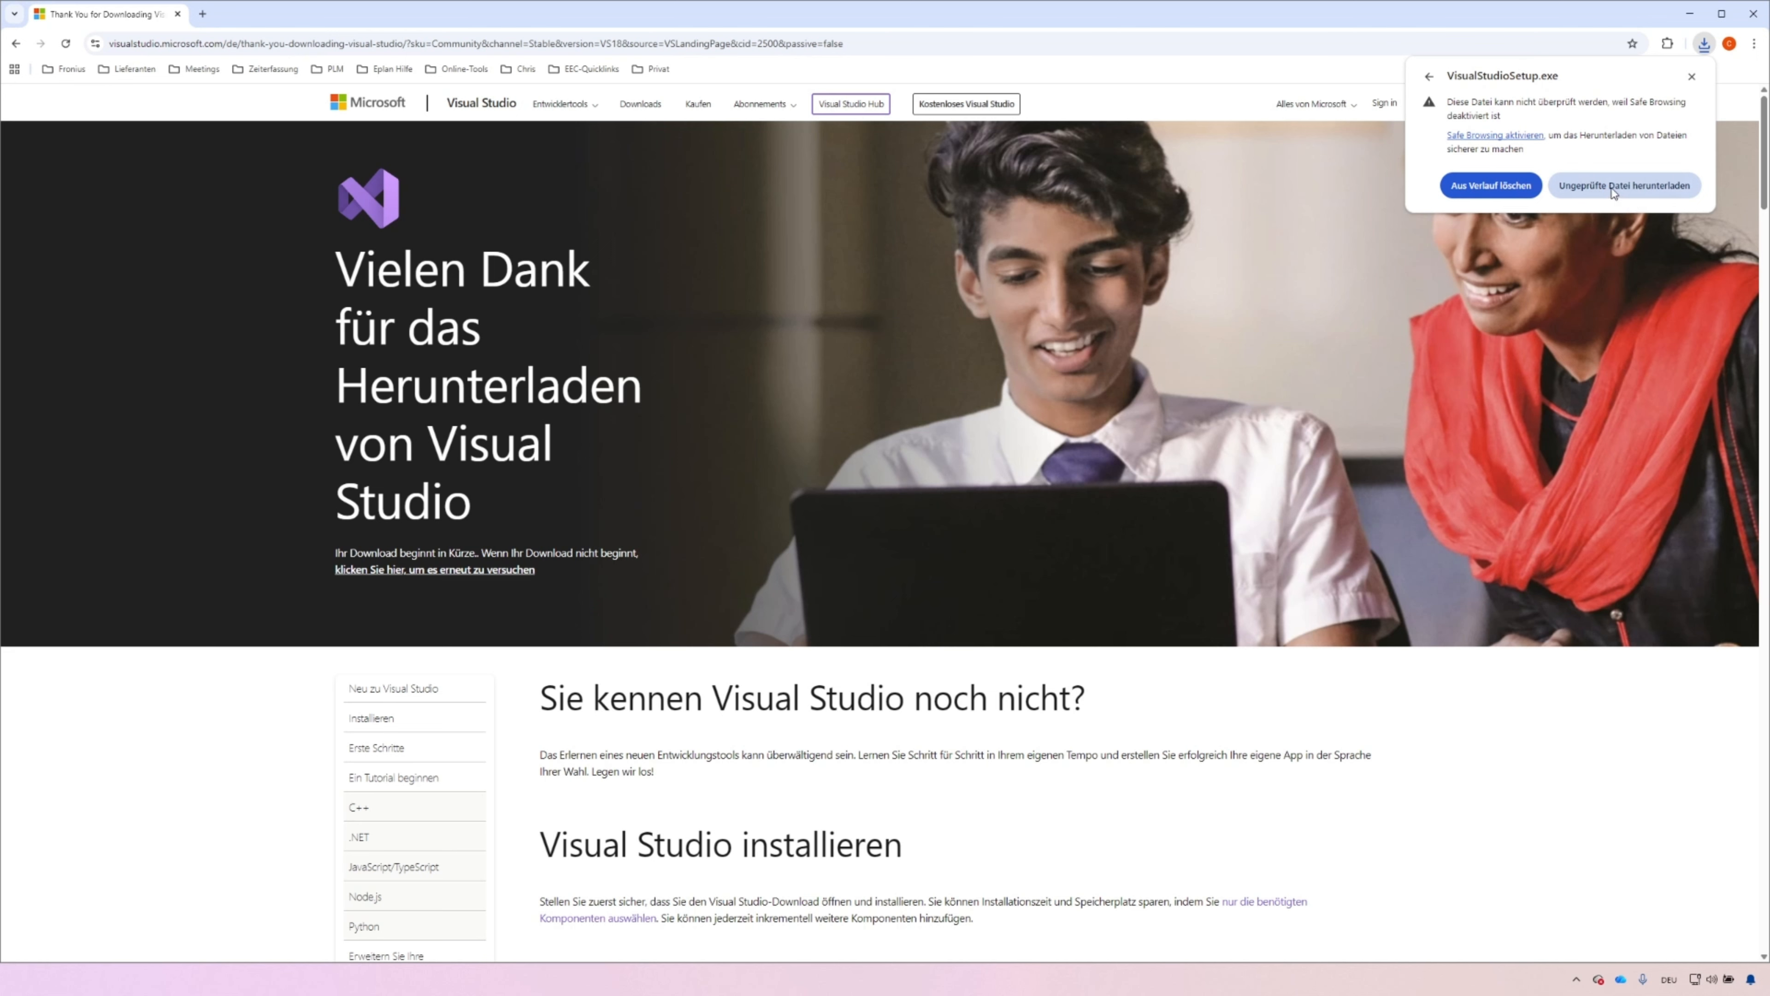
left_click(1607, 191)
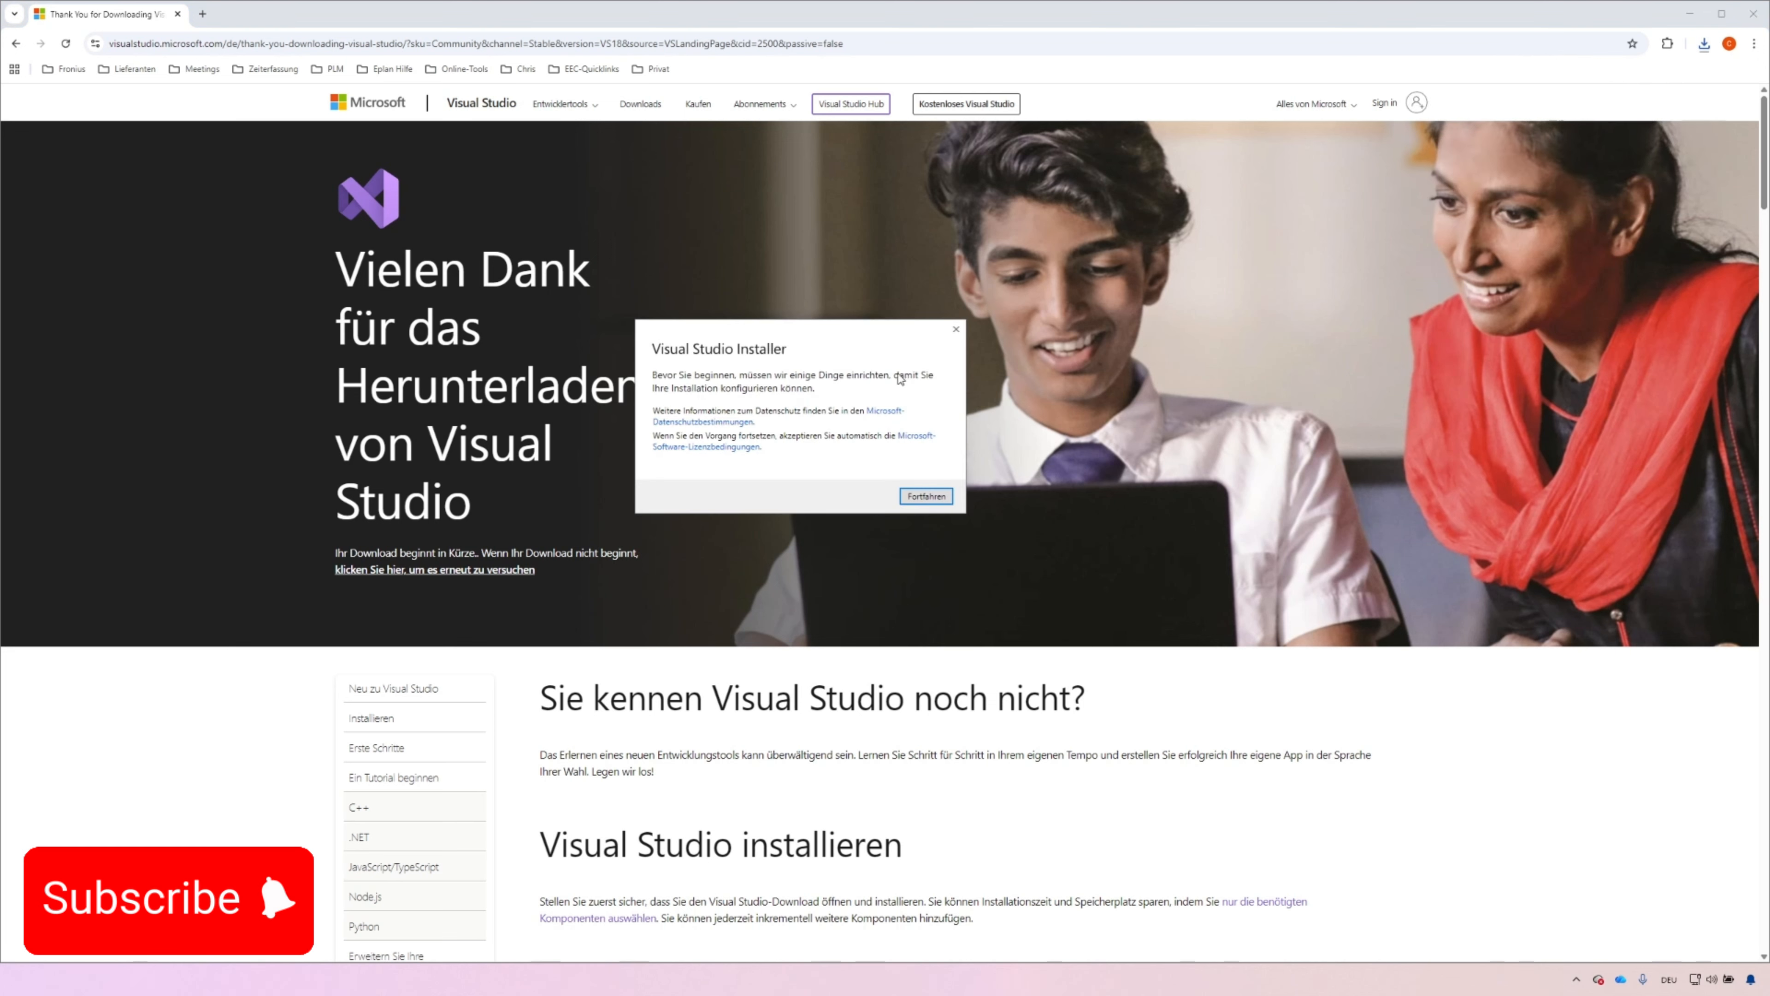
left_click(929, 496)
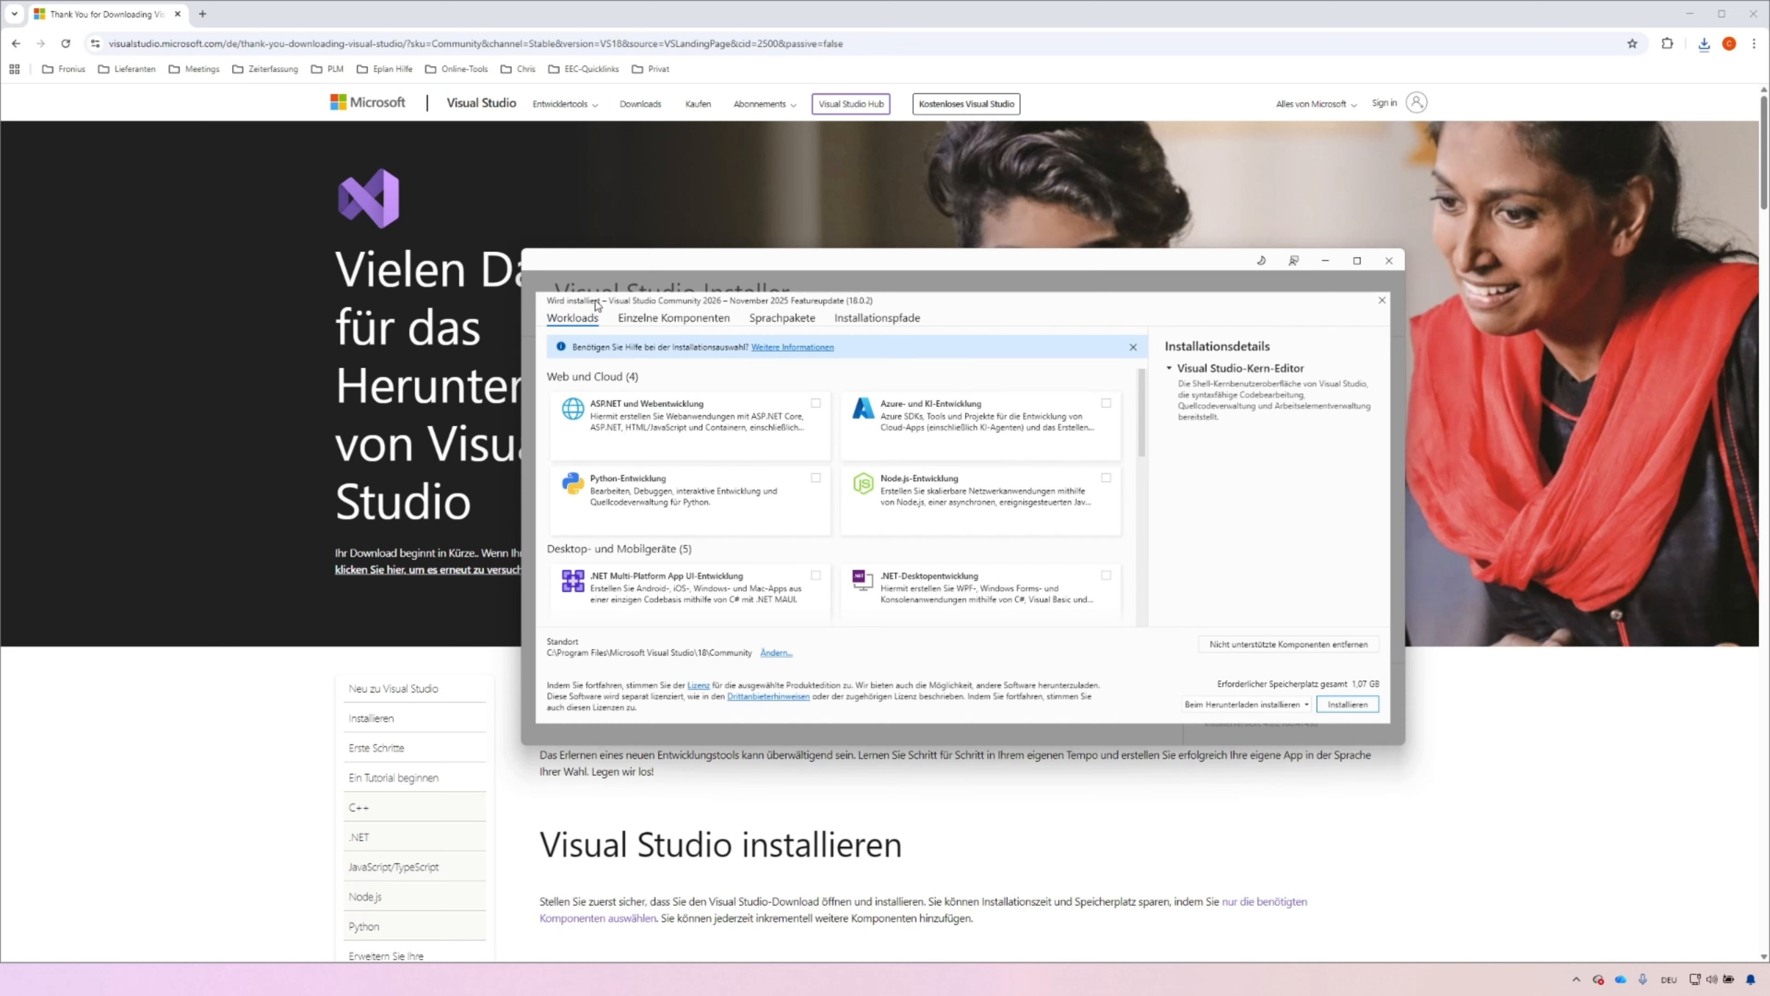
Select the .NET-Desktopentwicklung workload and install Visual Studio Community 2026
scroll(832, 593, "down", 1)
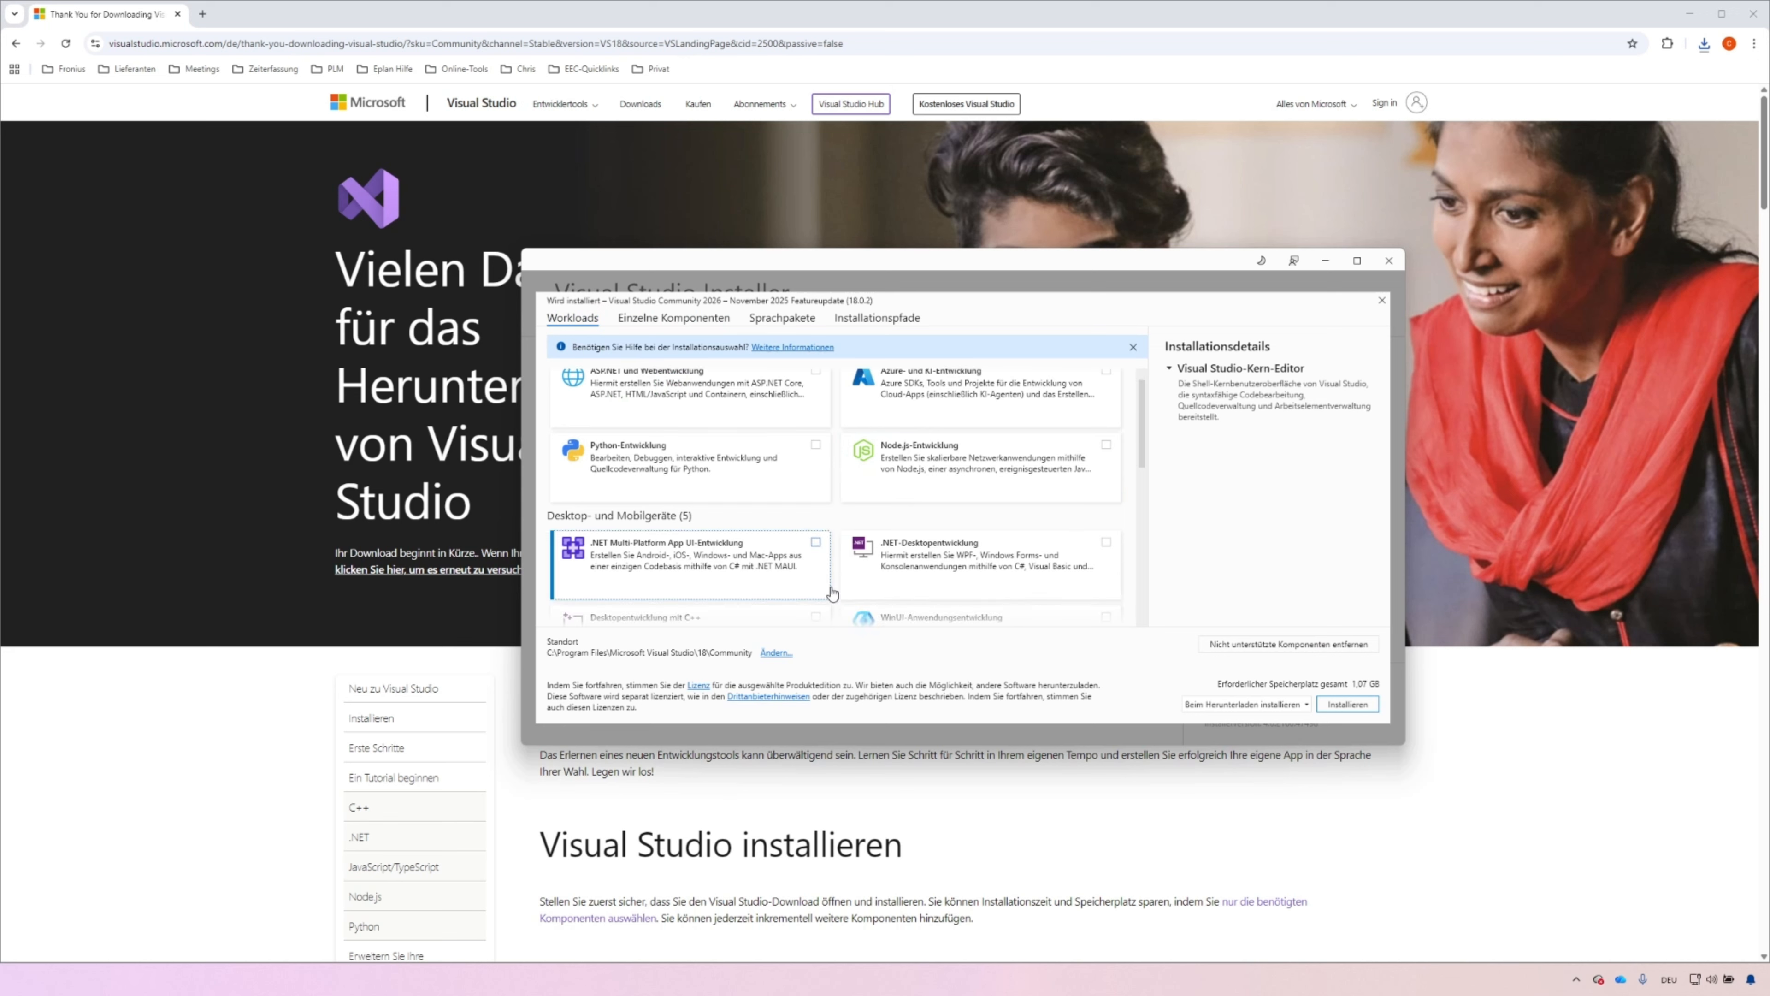
left_click(1107, 544)
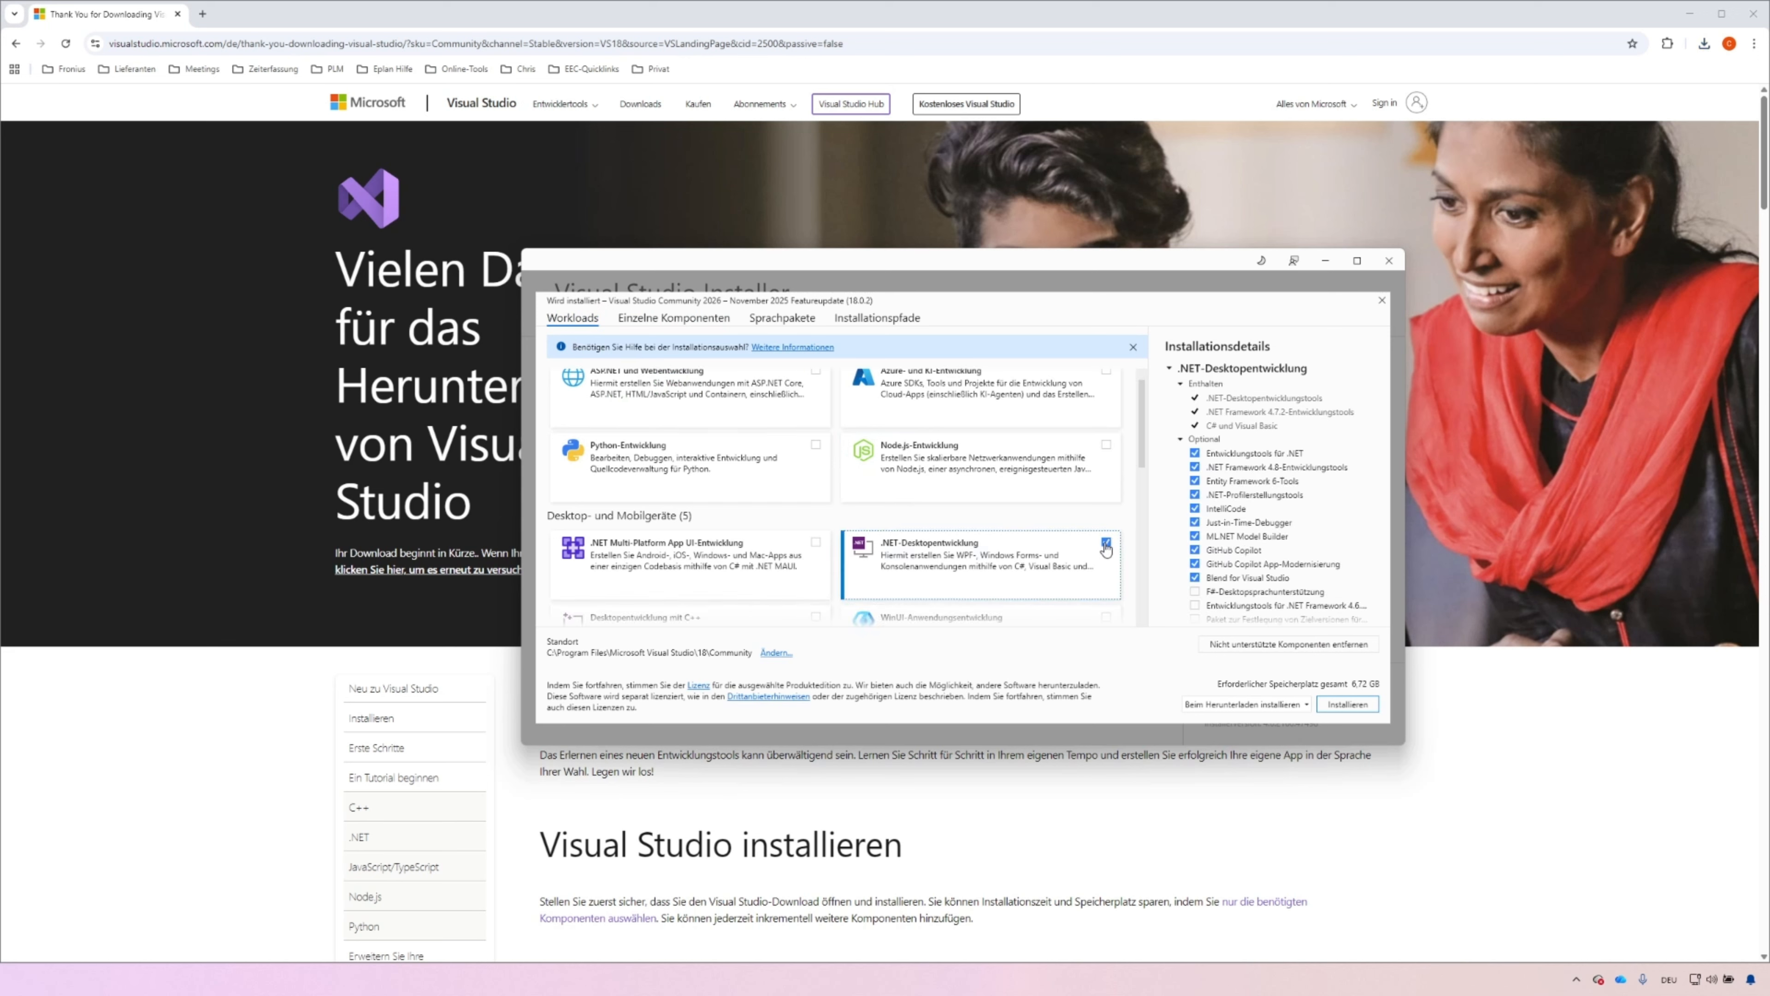
scroll(1128, 537, "down", 1)
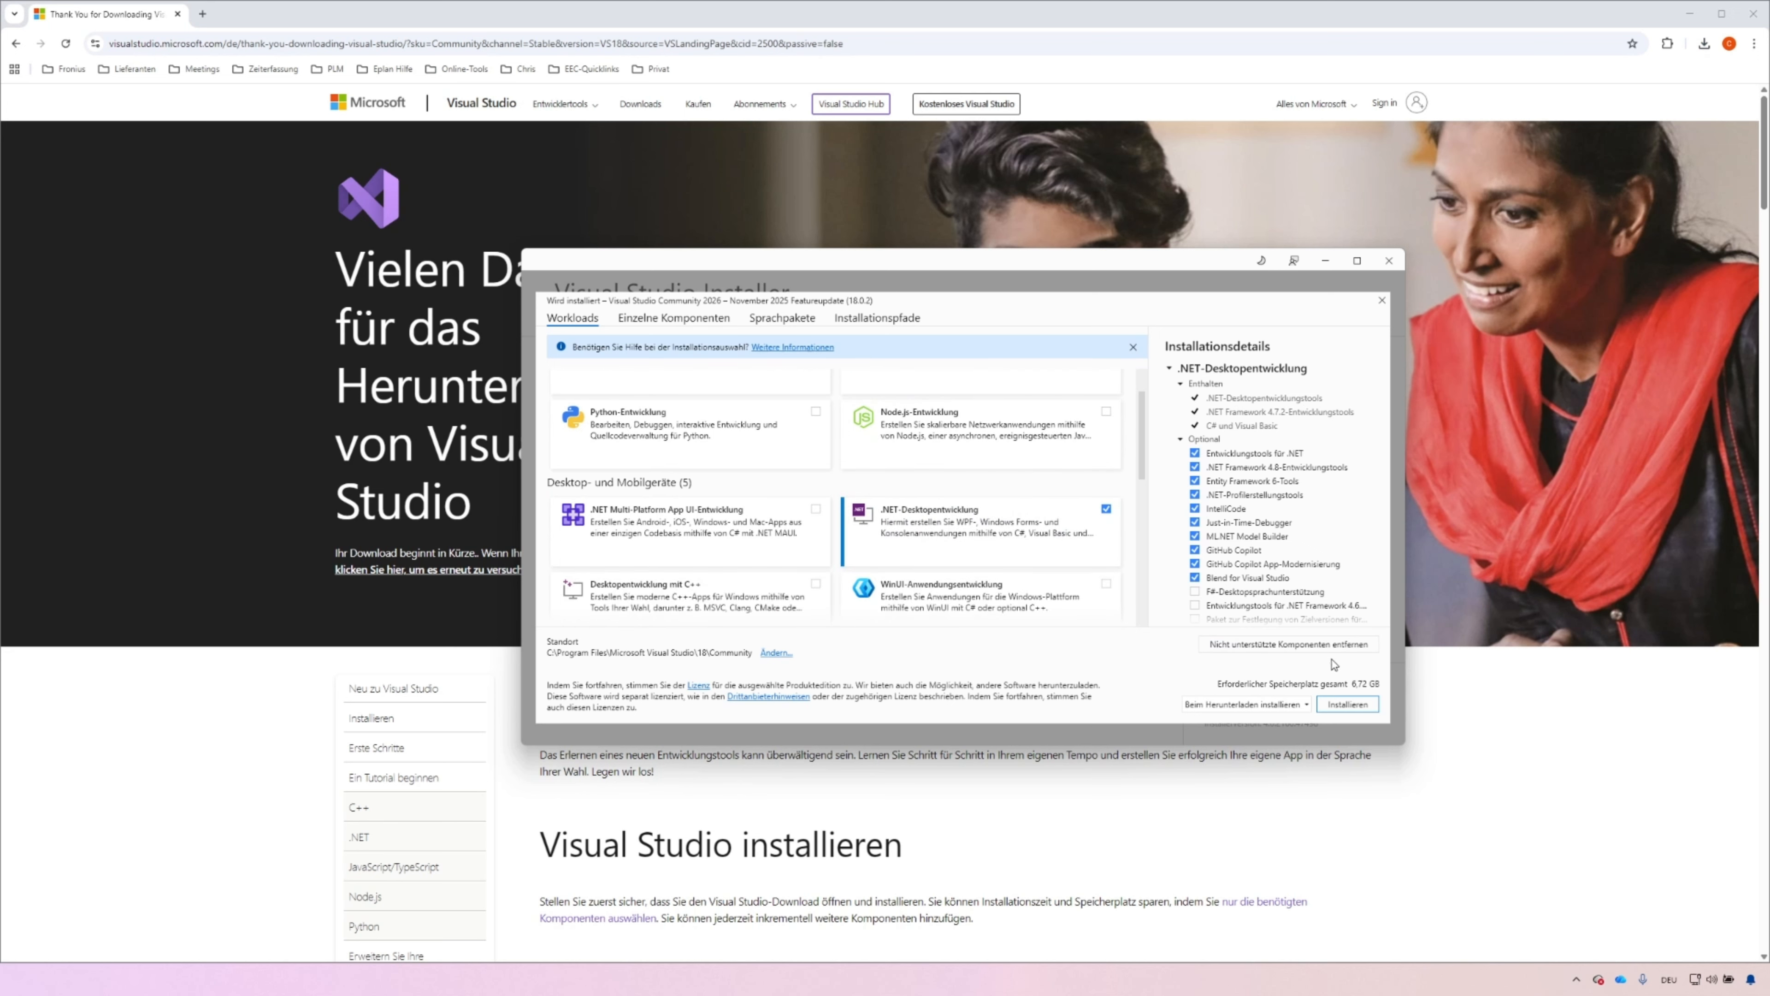
left_click(1339, 706)
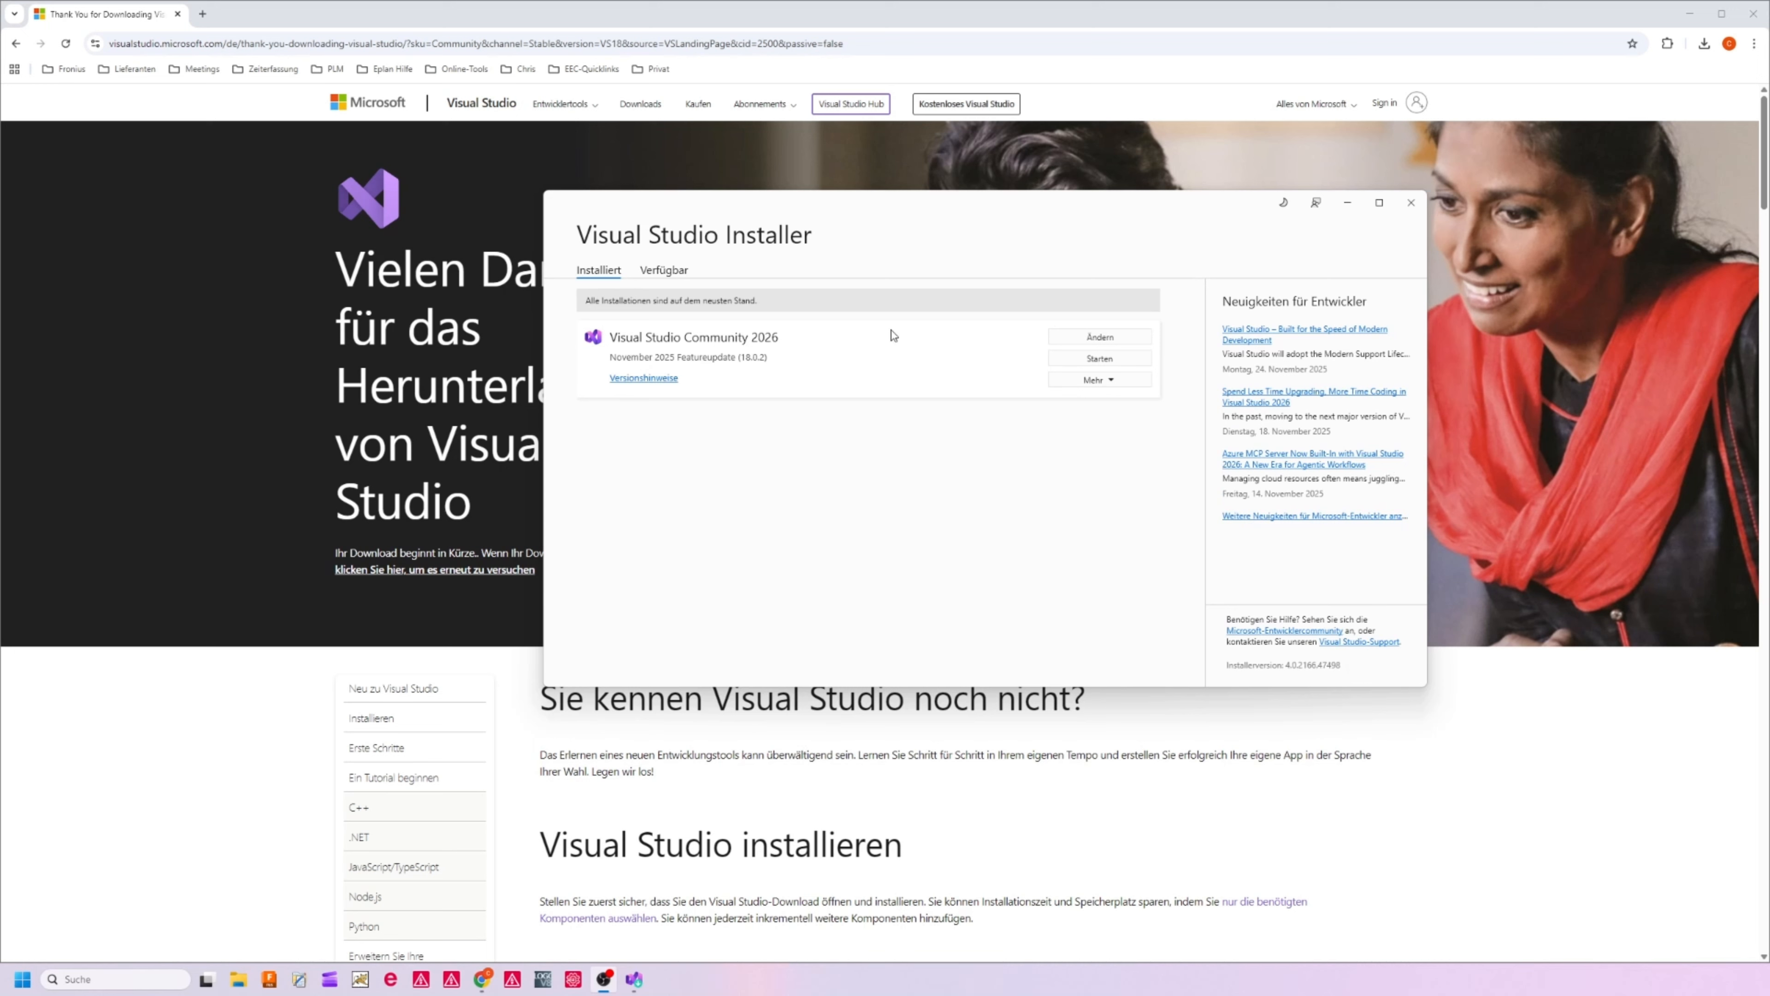
Launch Visual Studio without signing in, using the Allgemein development settings and Hell colour scheme, and continue without code
left_click(1076, 360)
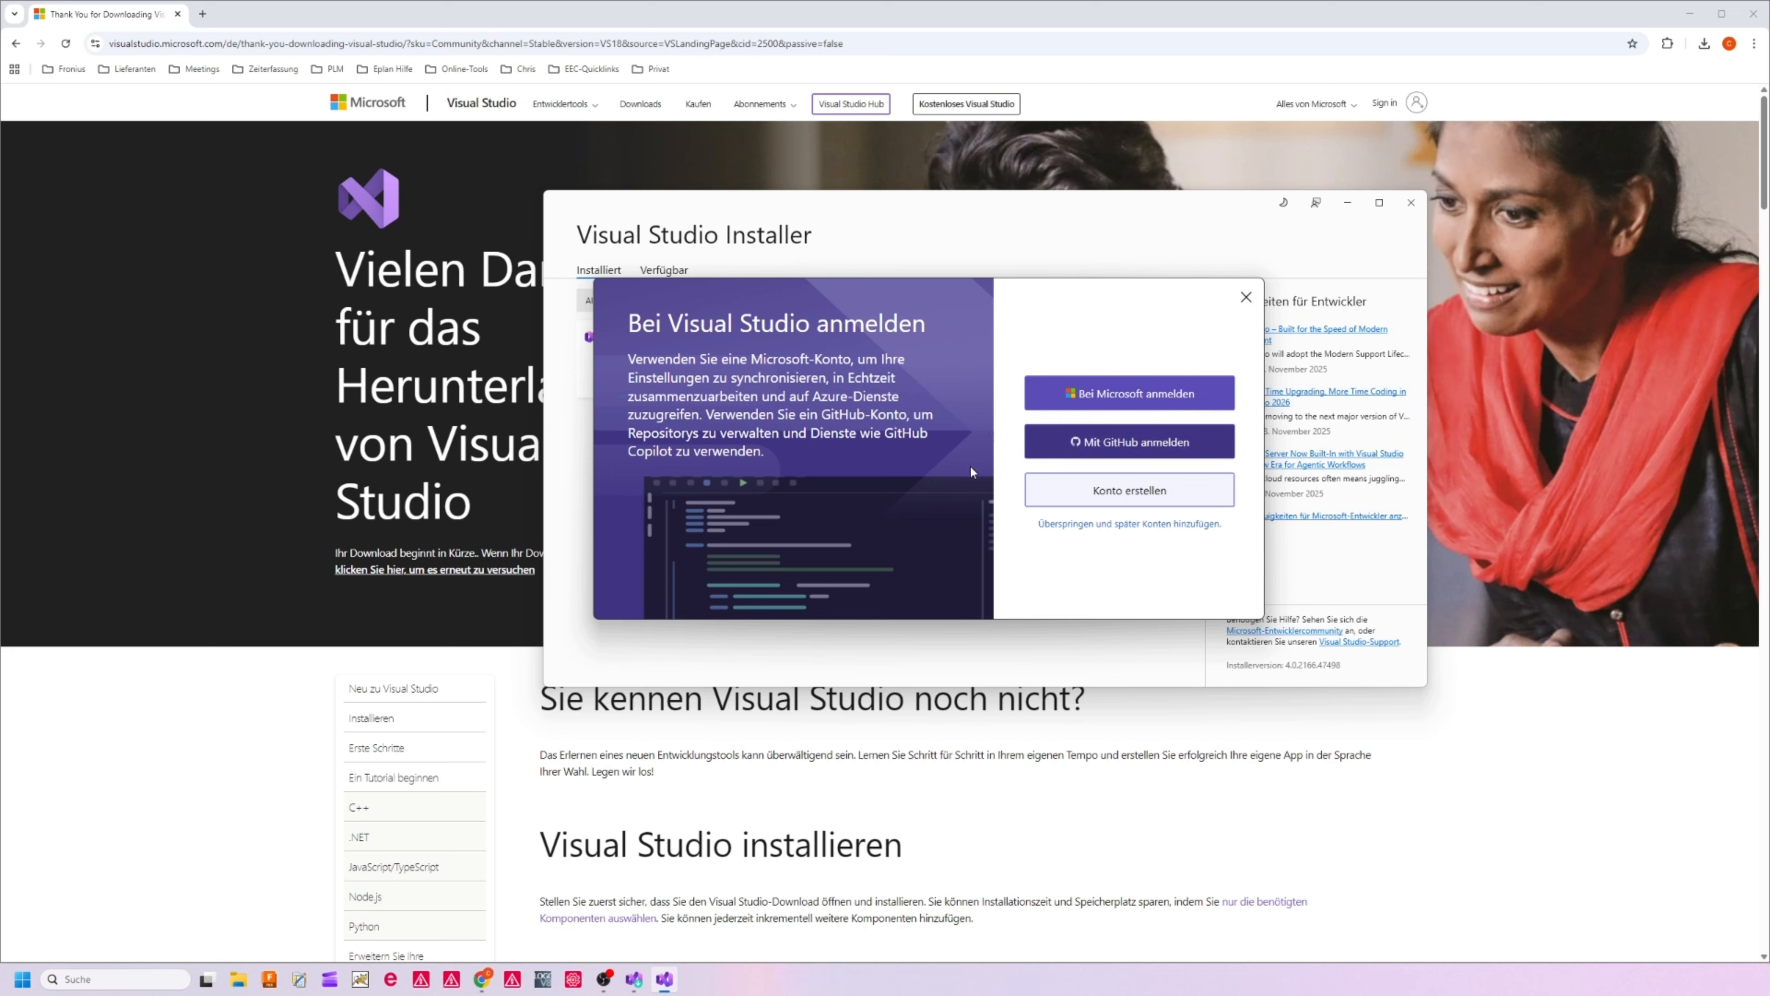
left_click(1080, 524)
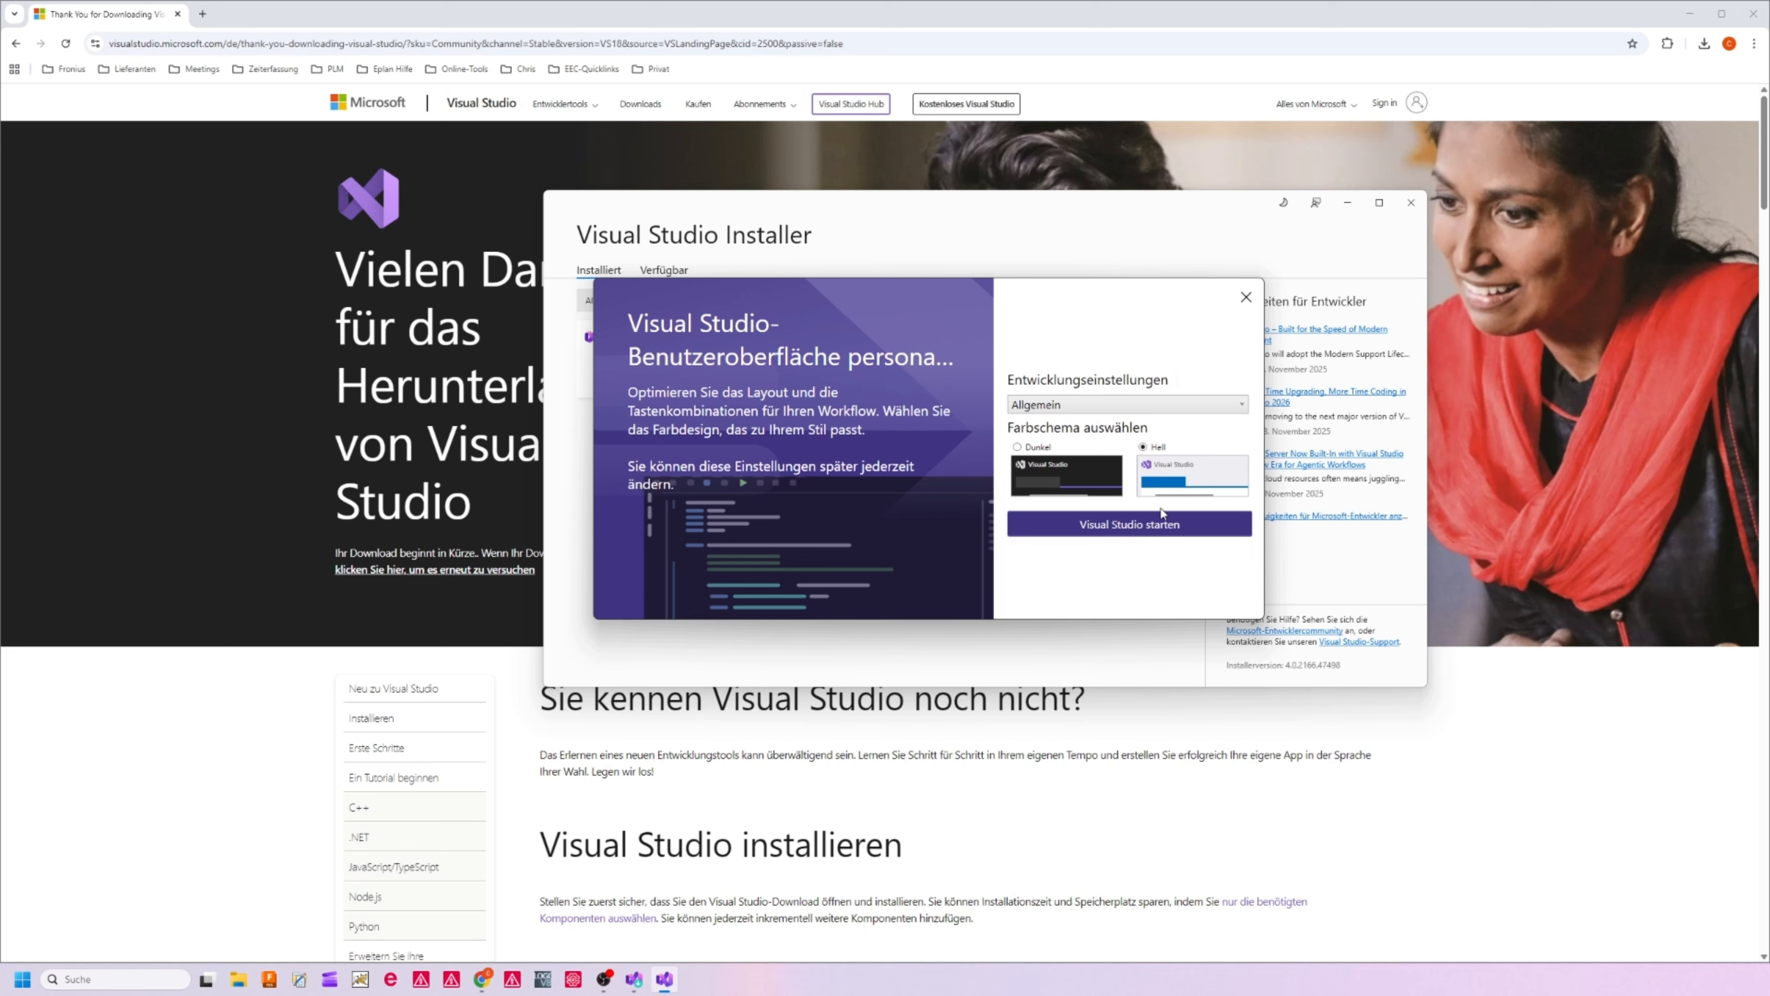
left_click(1154, 528)
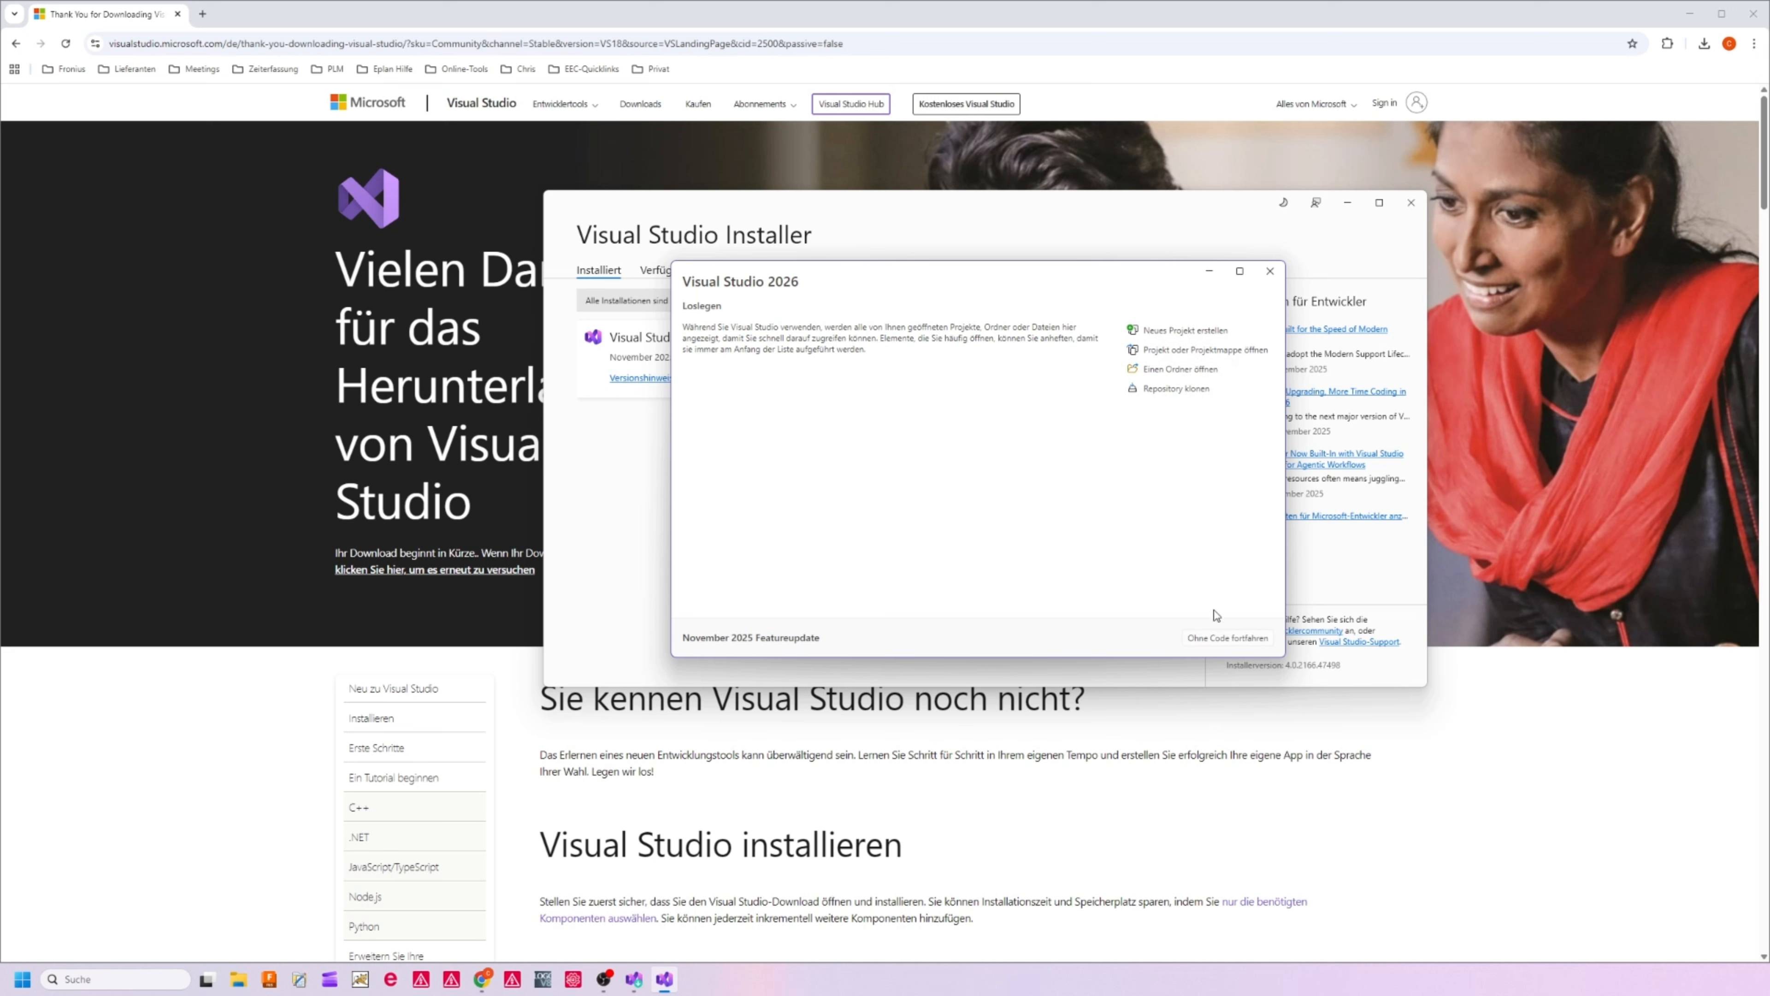
left_click(1216, 639)
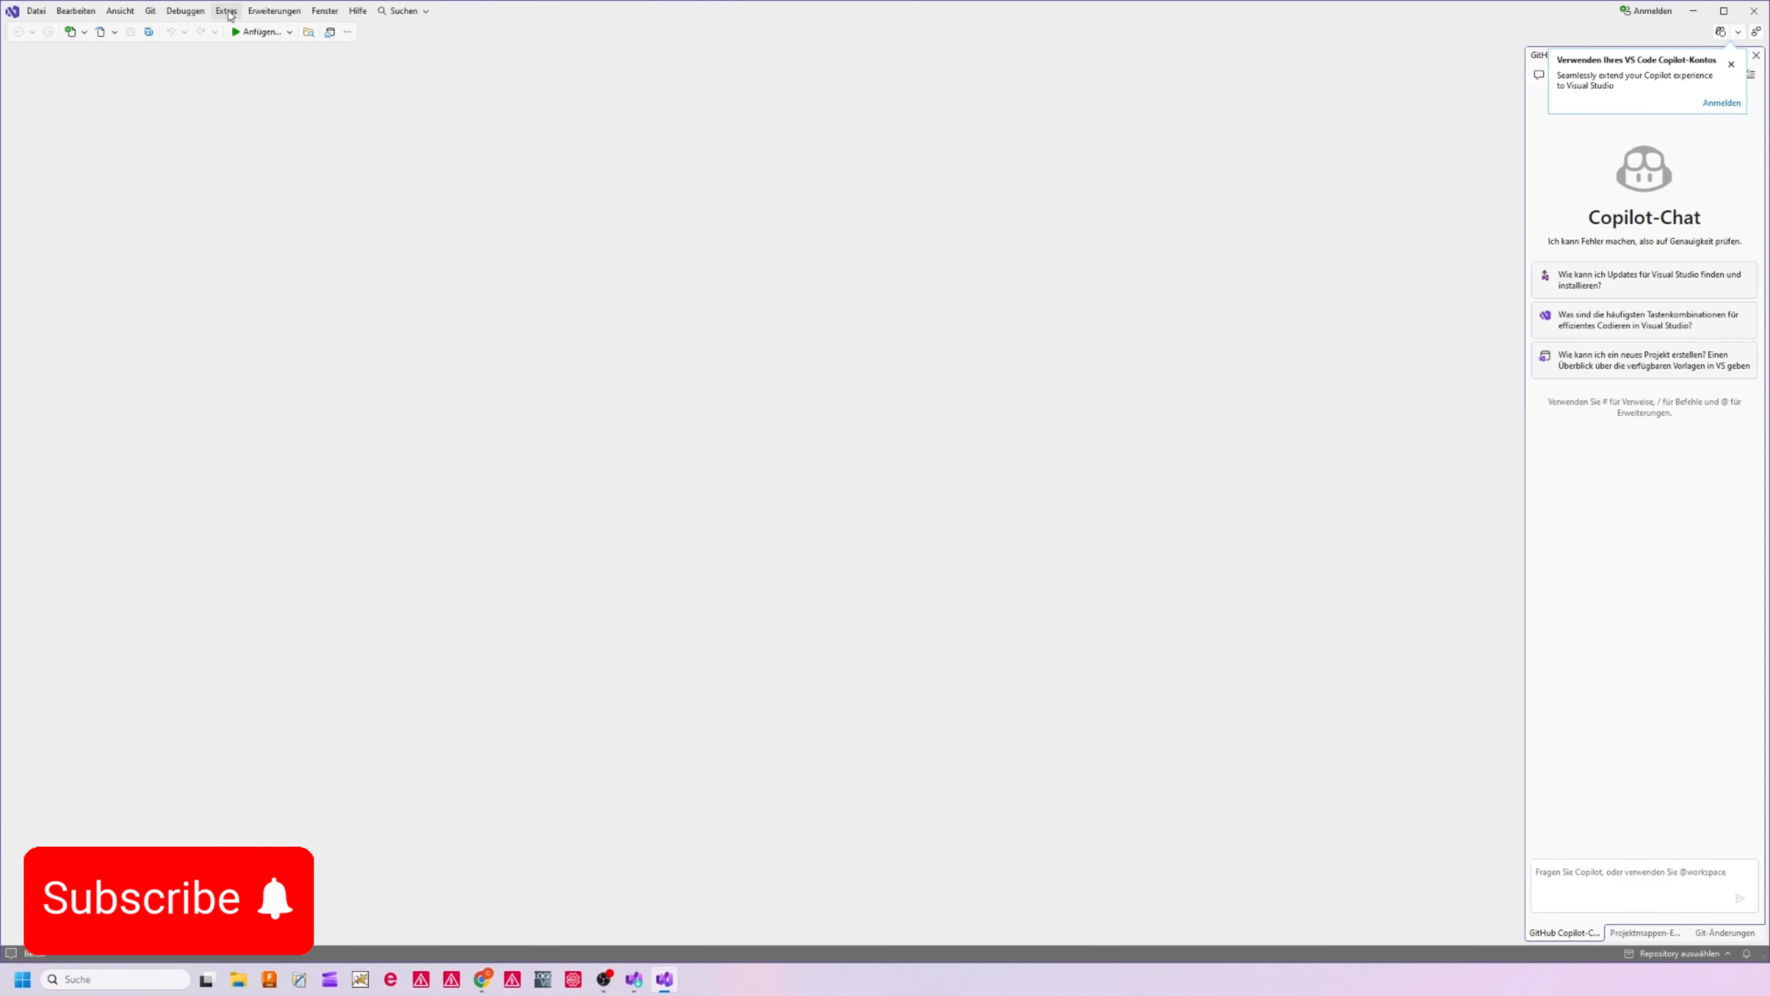
Check which display languages are available in the international settings of the environment options
left_click(230, 12)
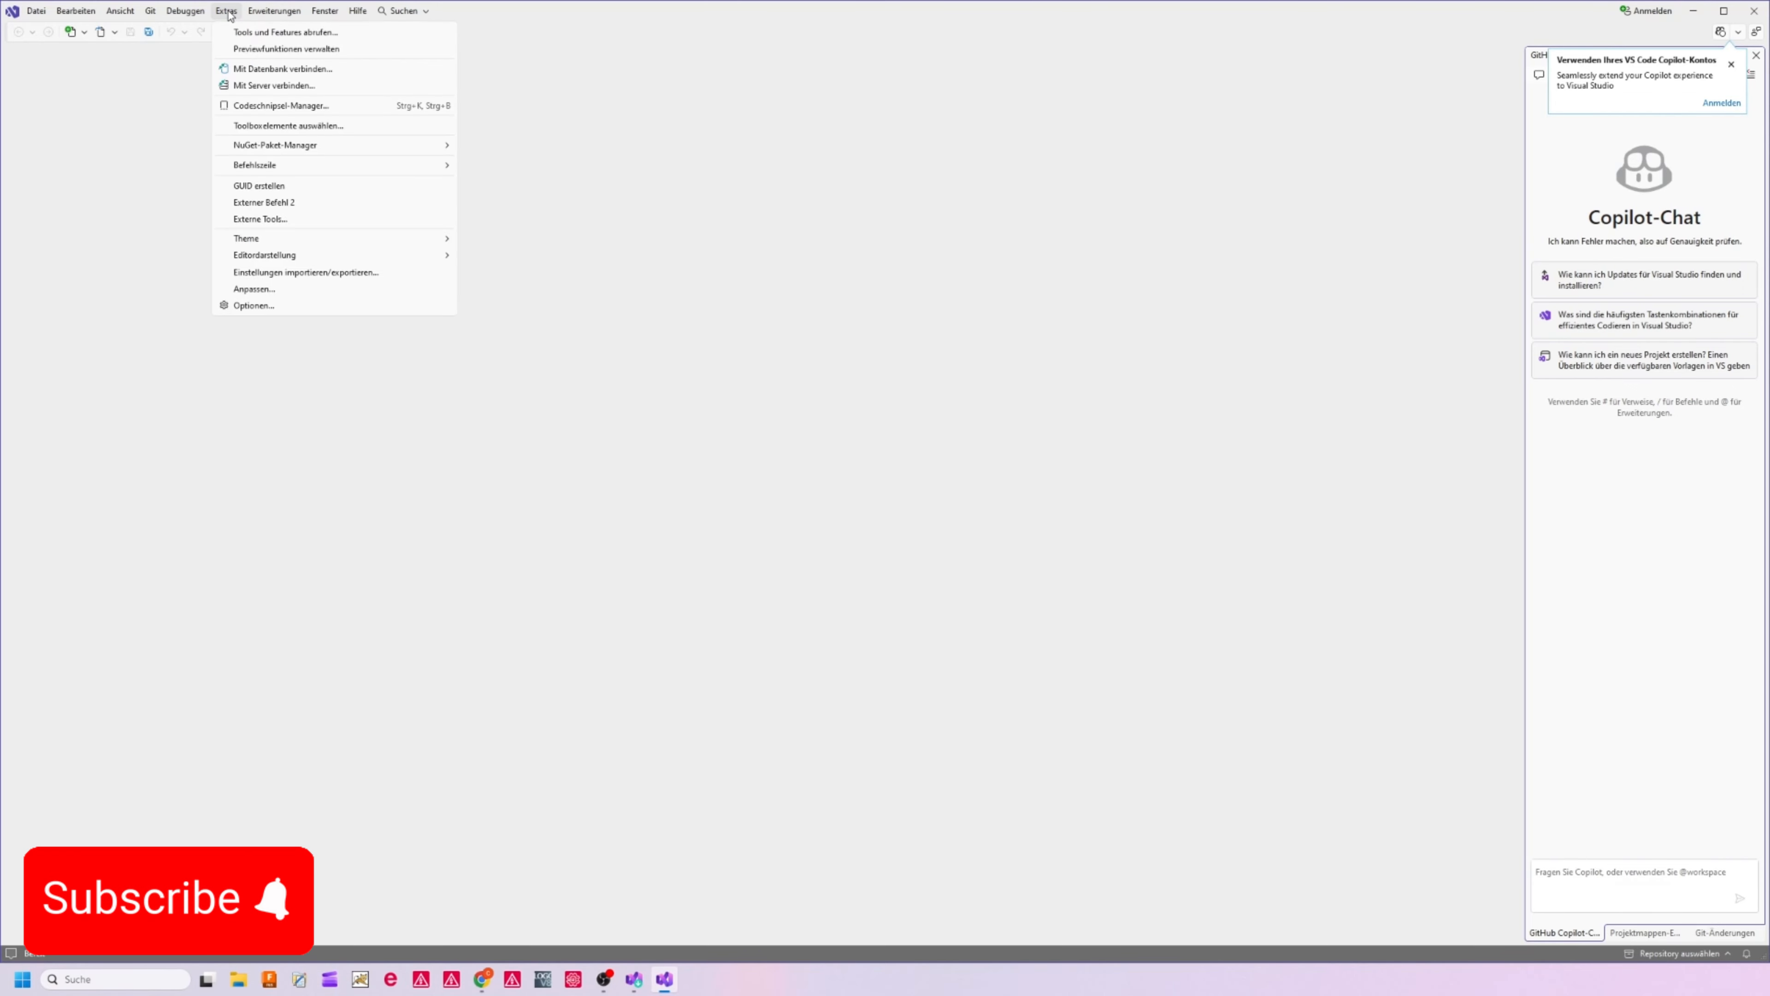
left_click(255, 305)
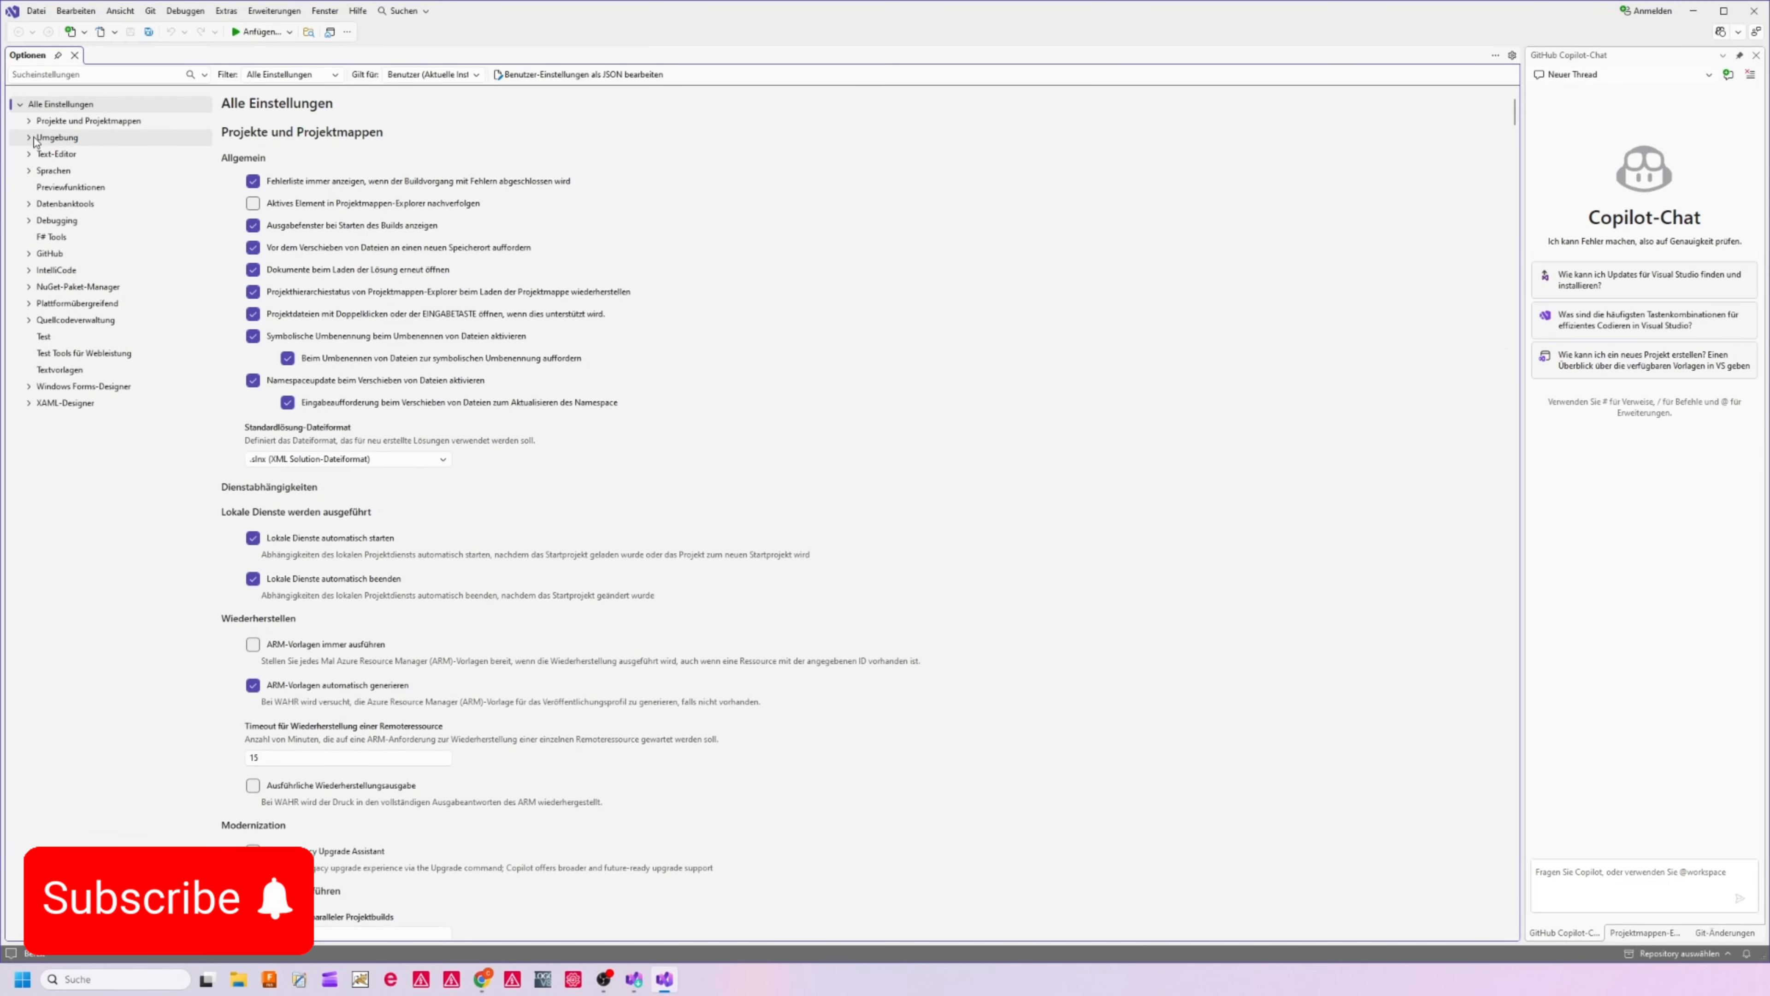
left_click(34, 140)
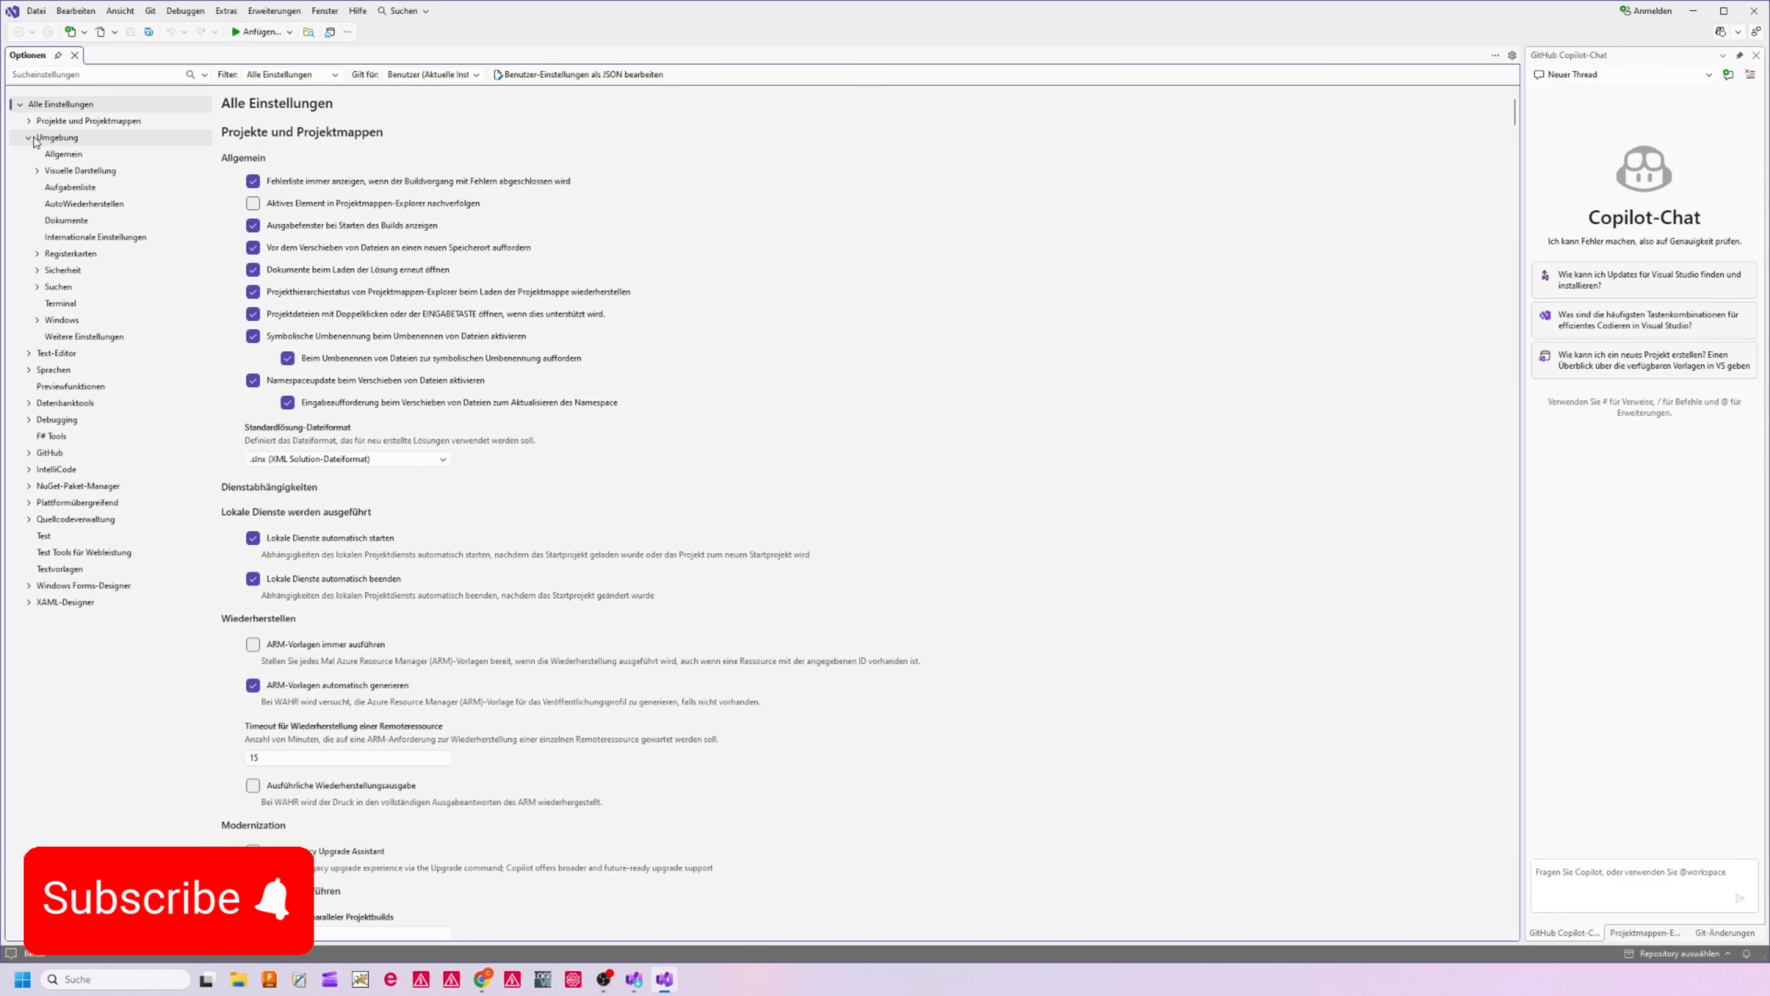
left_click(64, 240)
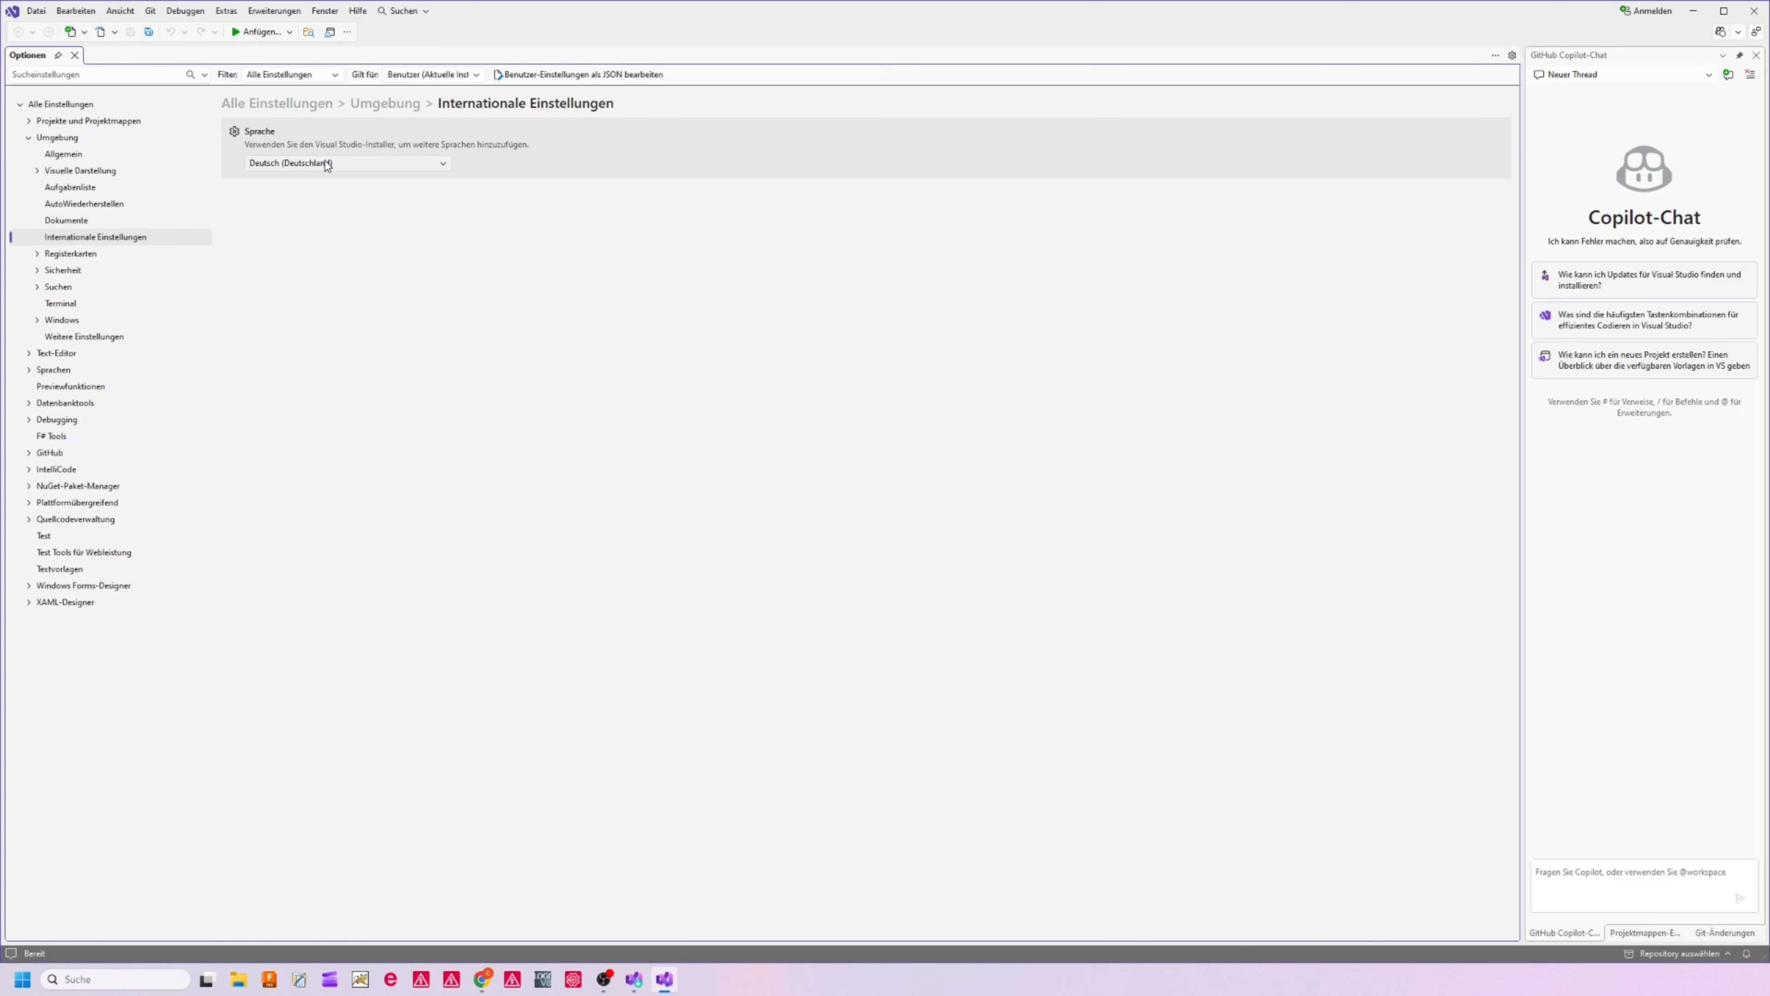
left_click(300, 165)
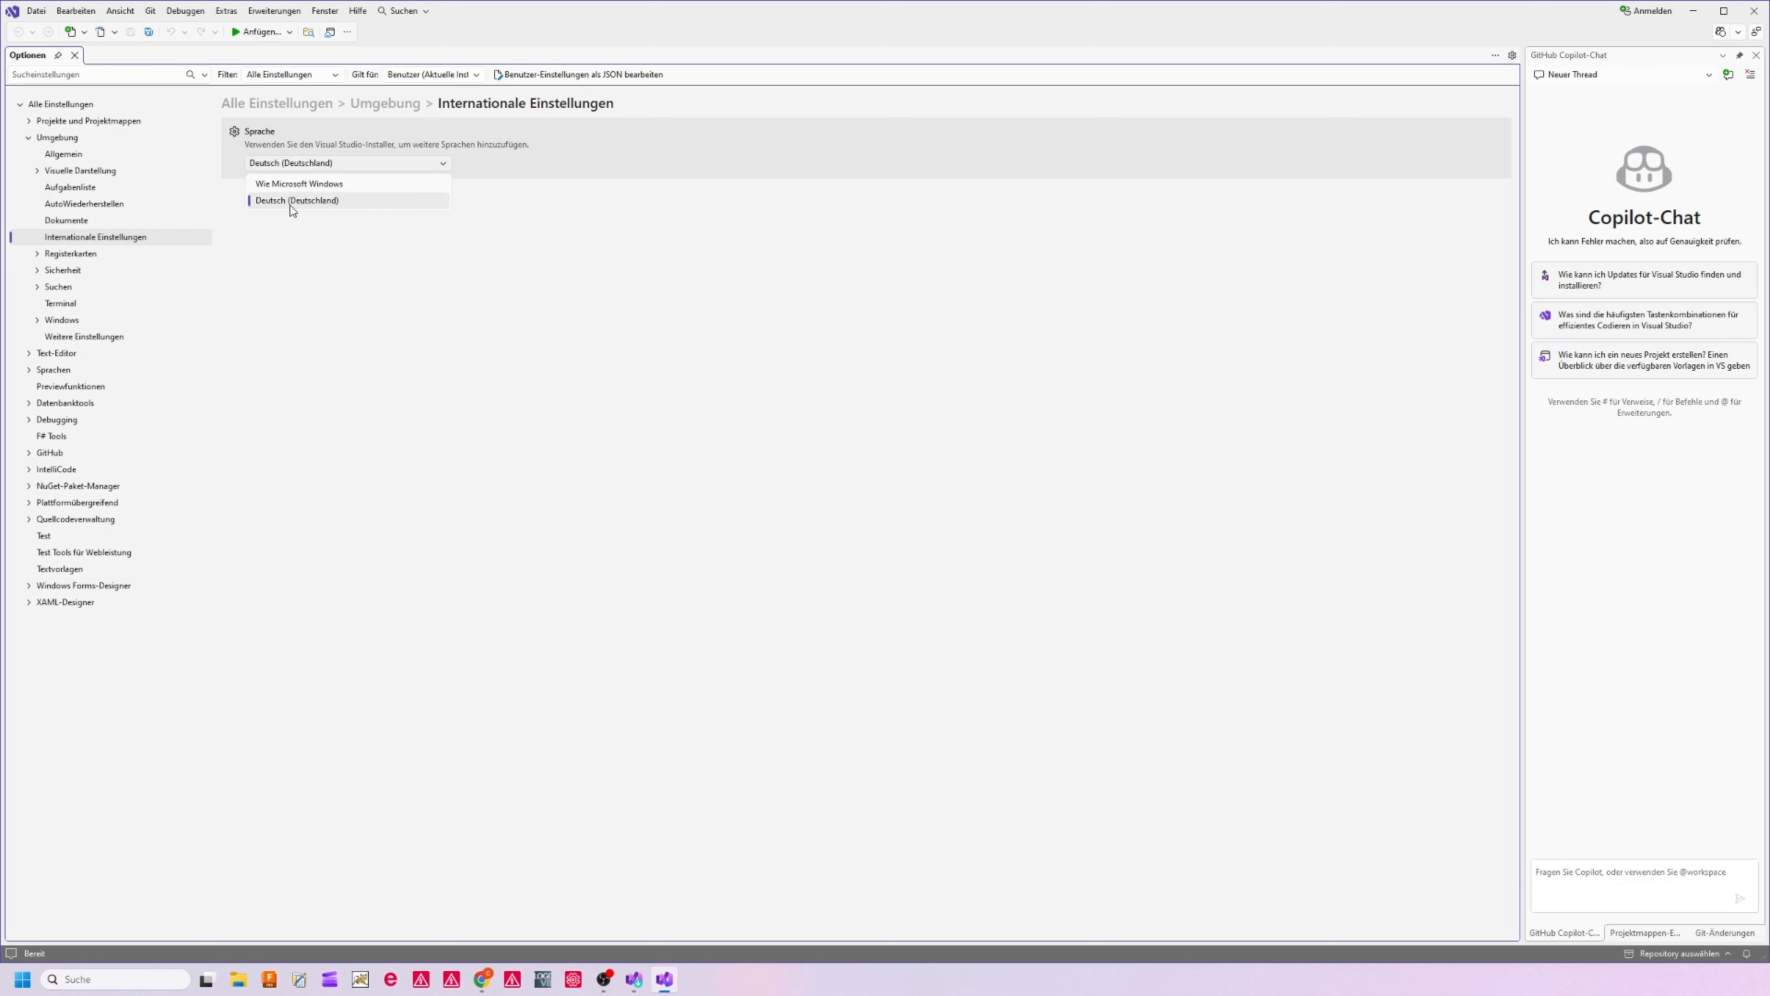
left_click(312, 163)
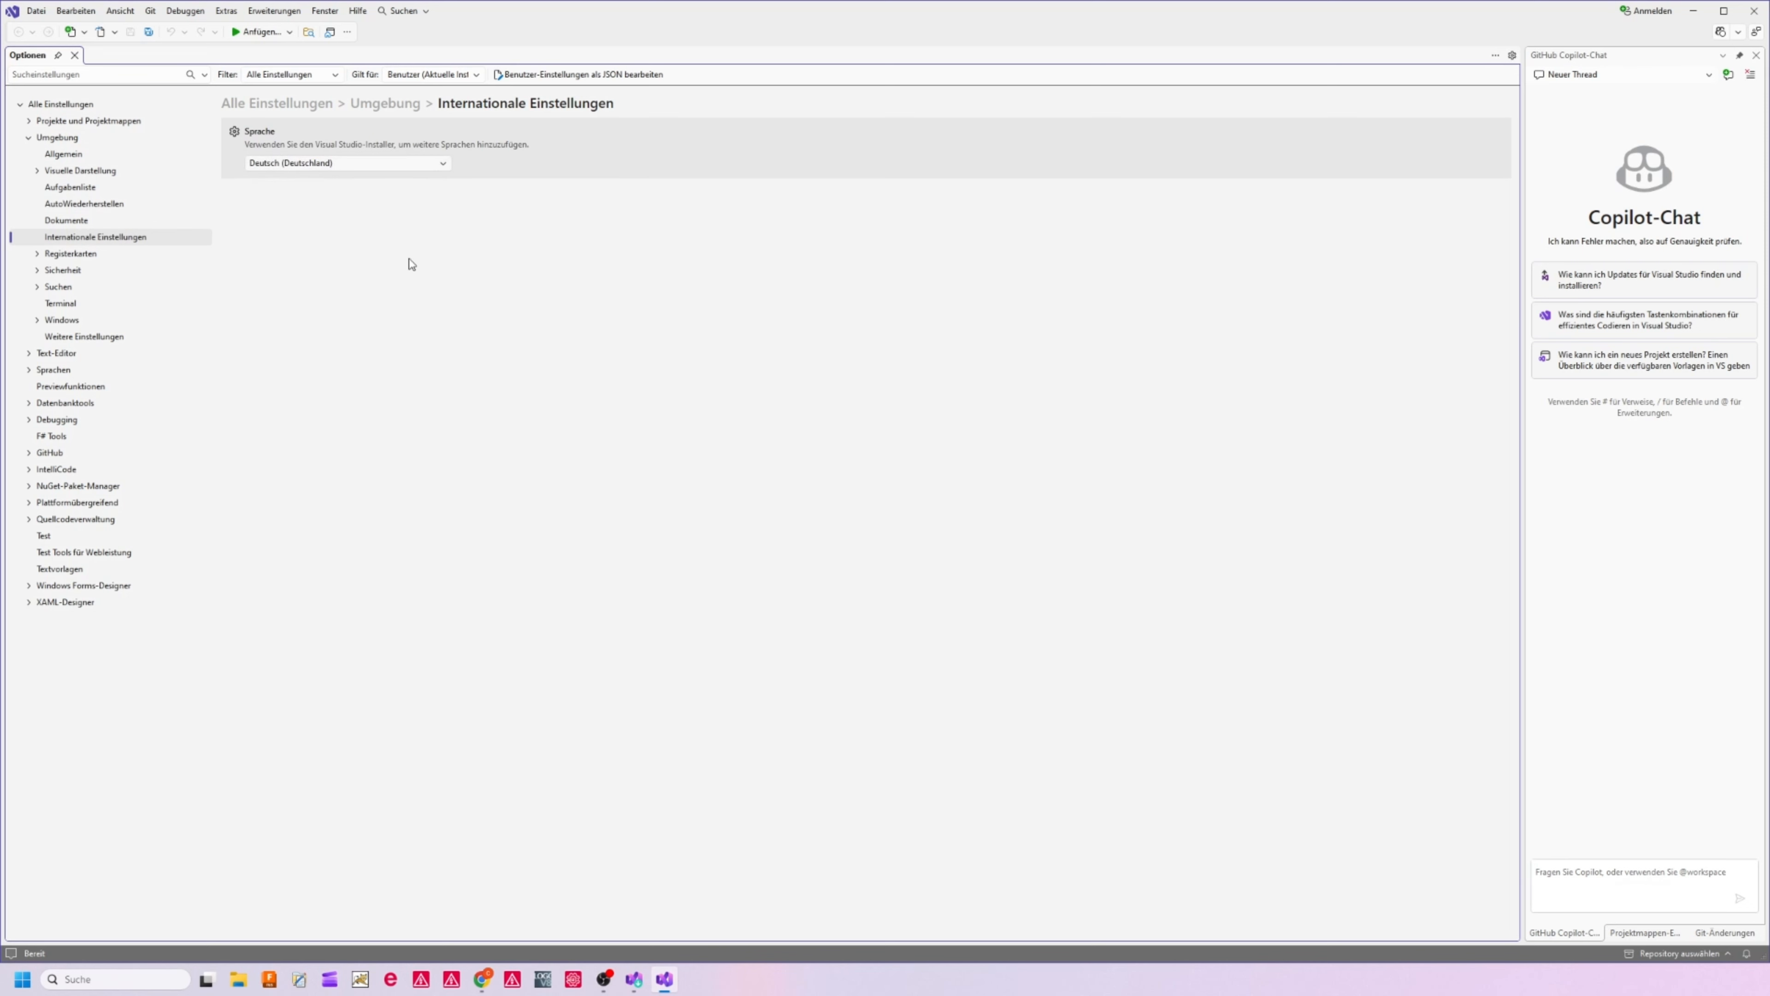
Switch to the Visual Studio Installer and add the Englisch language pack to the Visual Studio Community 2026 installation
mouse_move(635, 989)
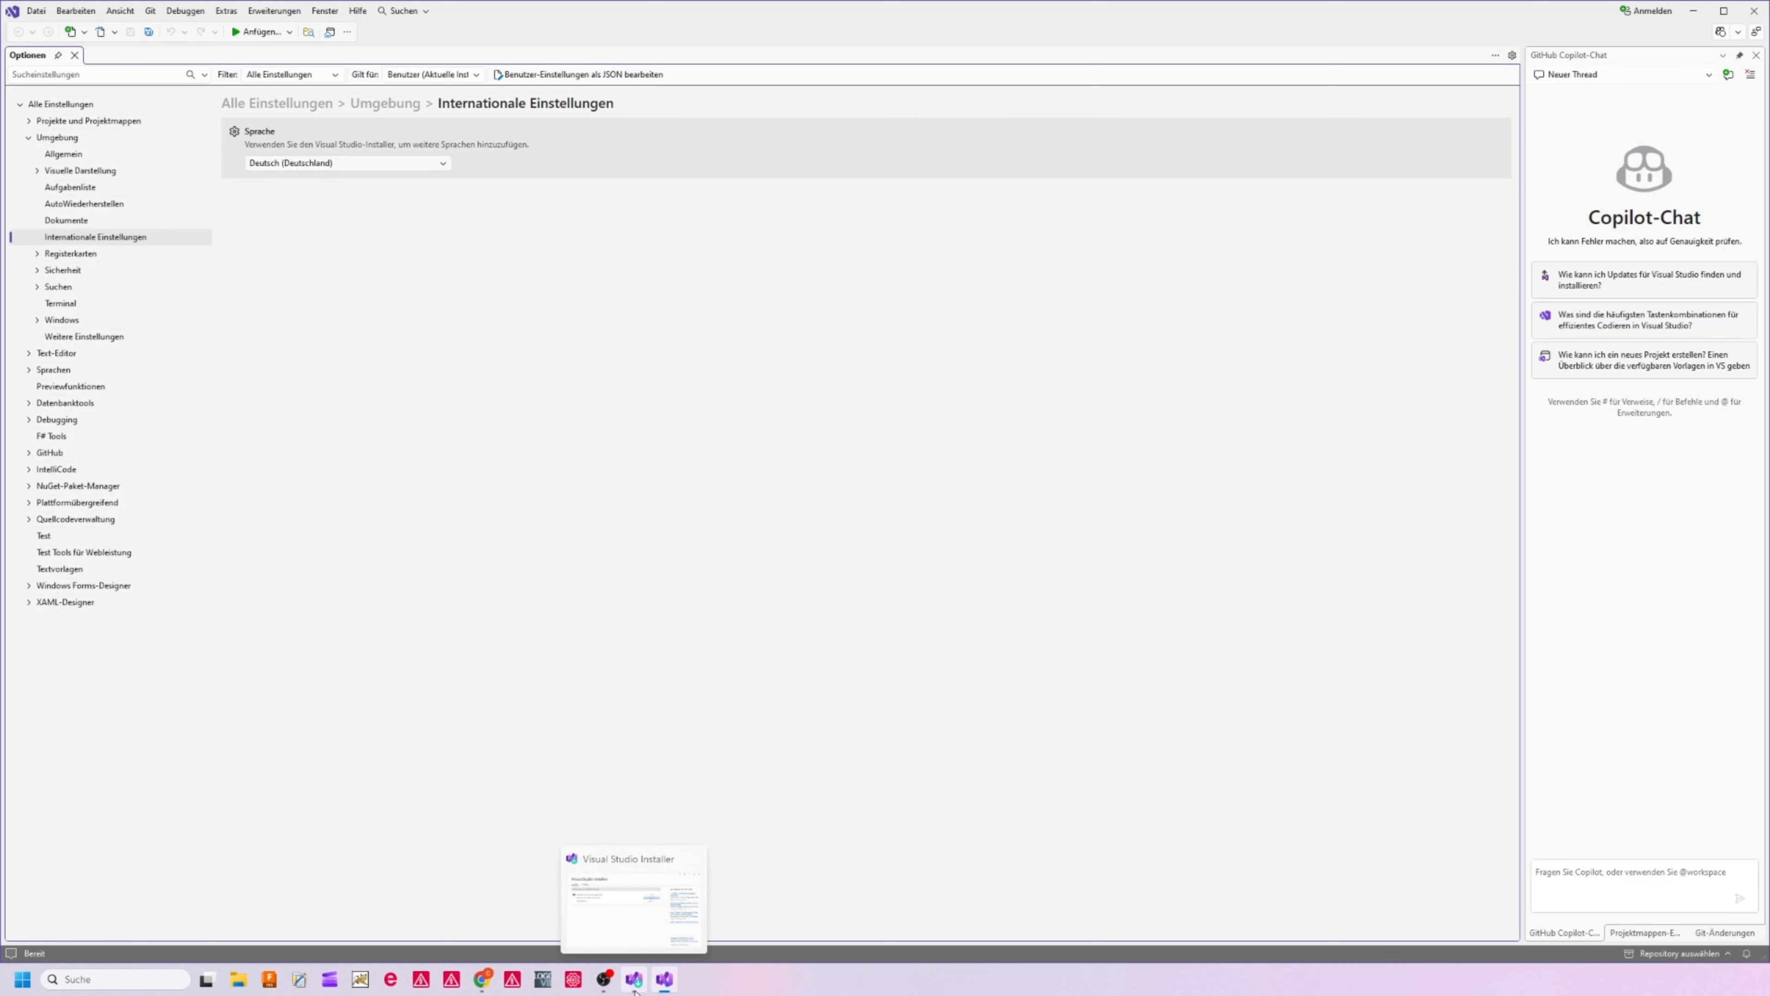
left_click(635, 979)
left_click_drag(769, 210, 510, 166)
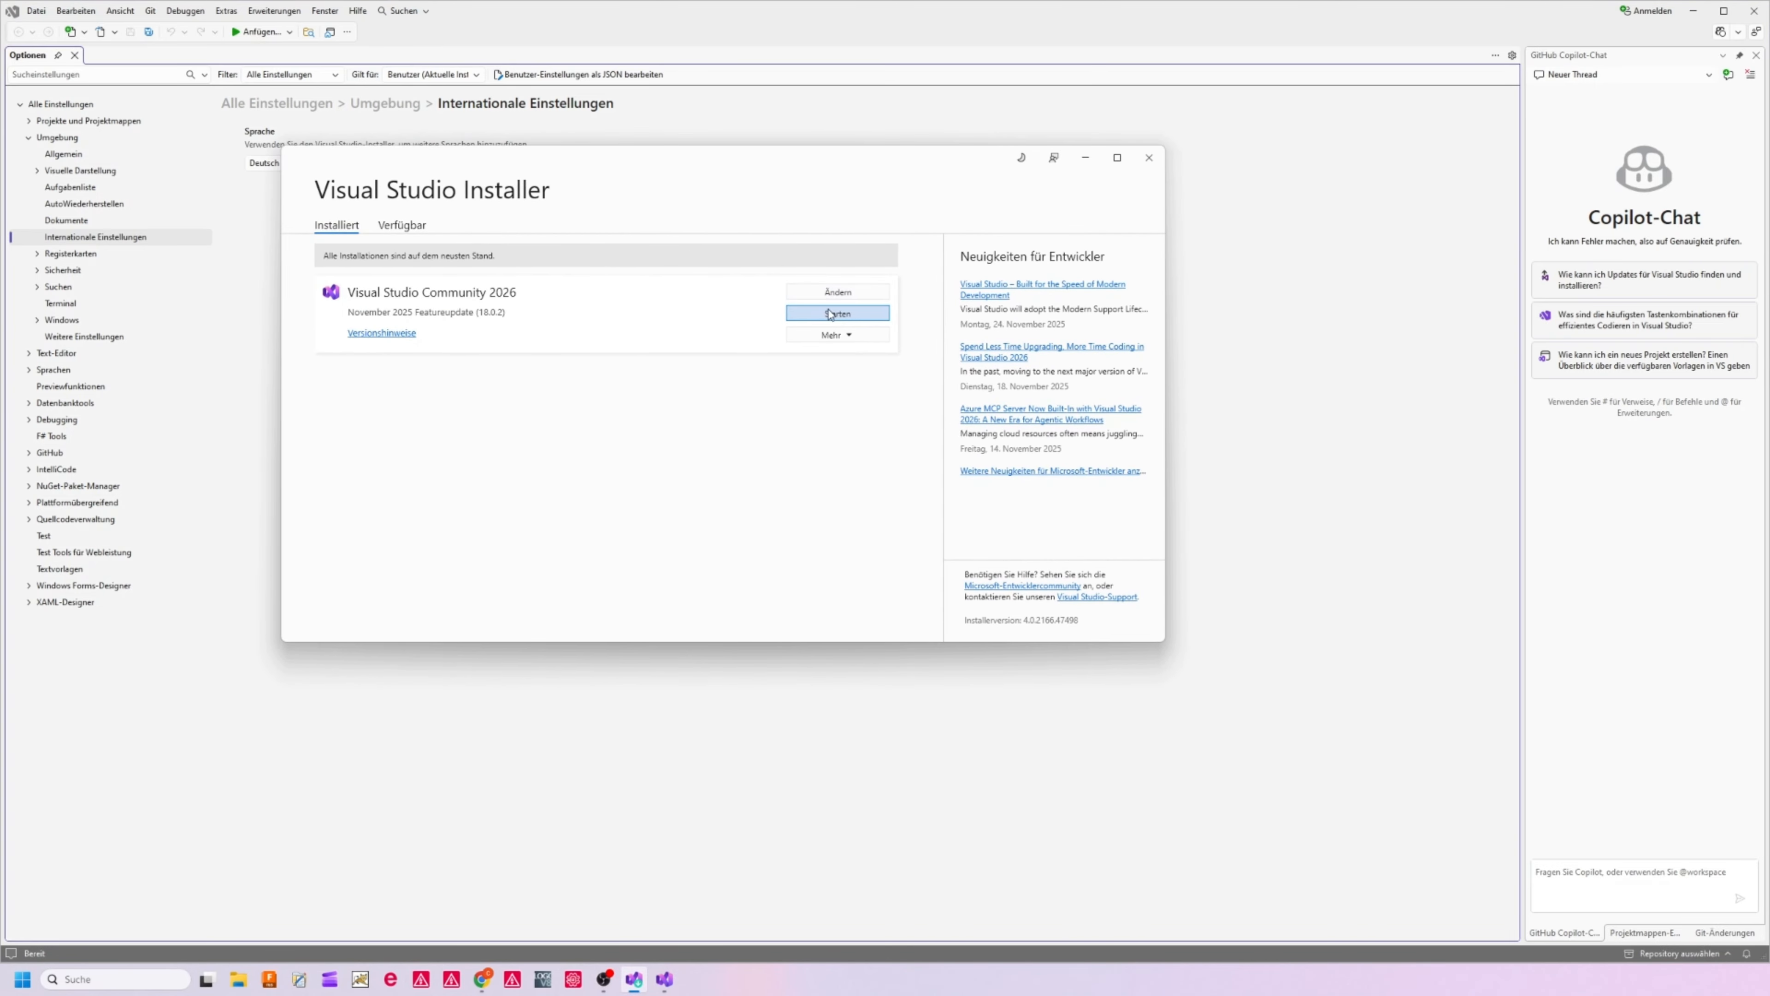
left_click(809, 294)
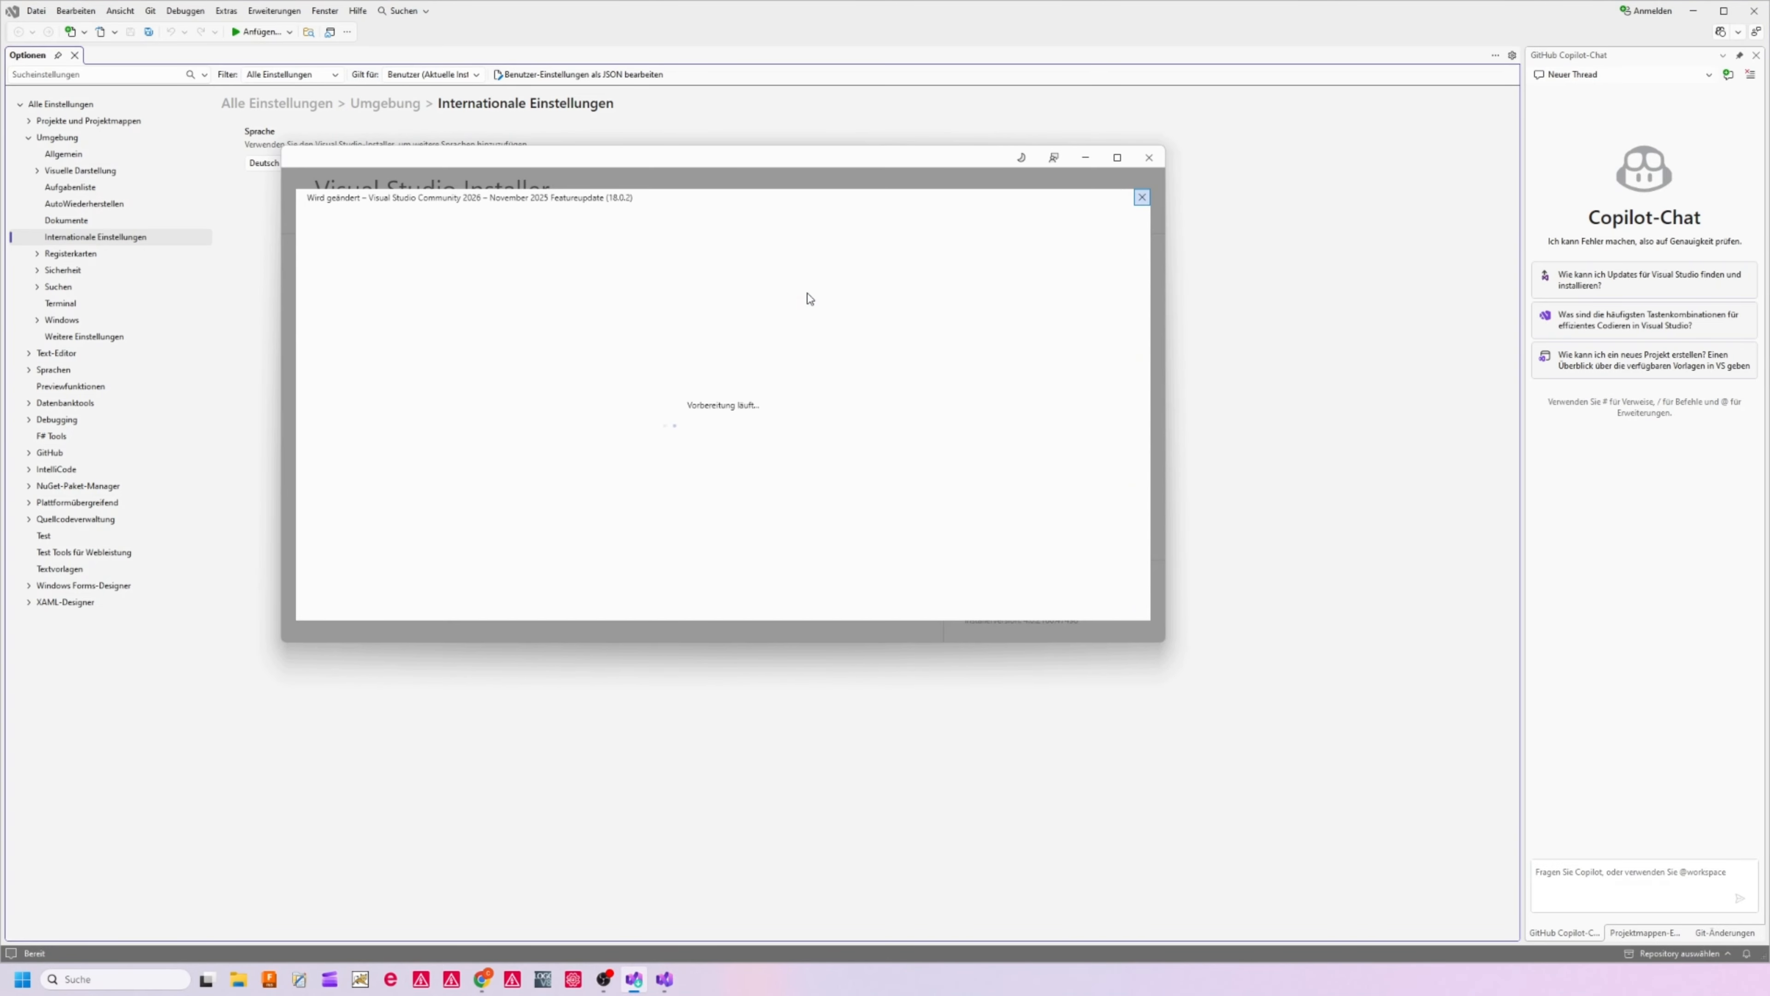
left_click(546, 216)
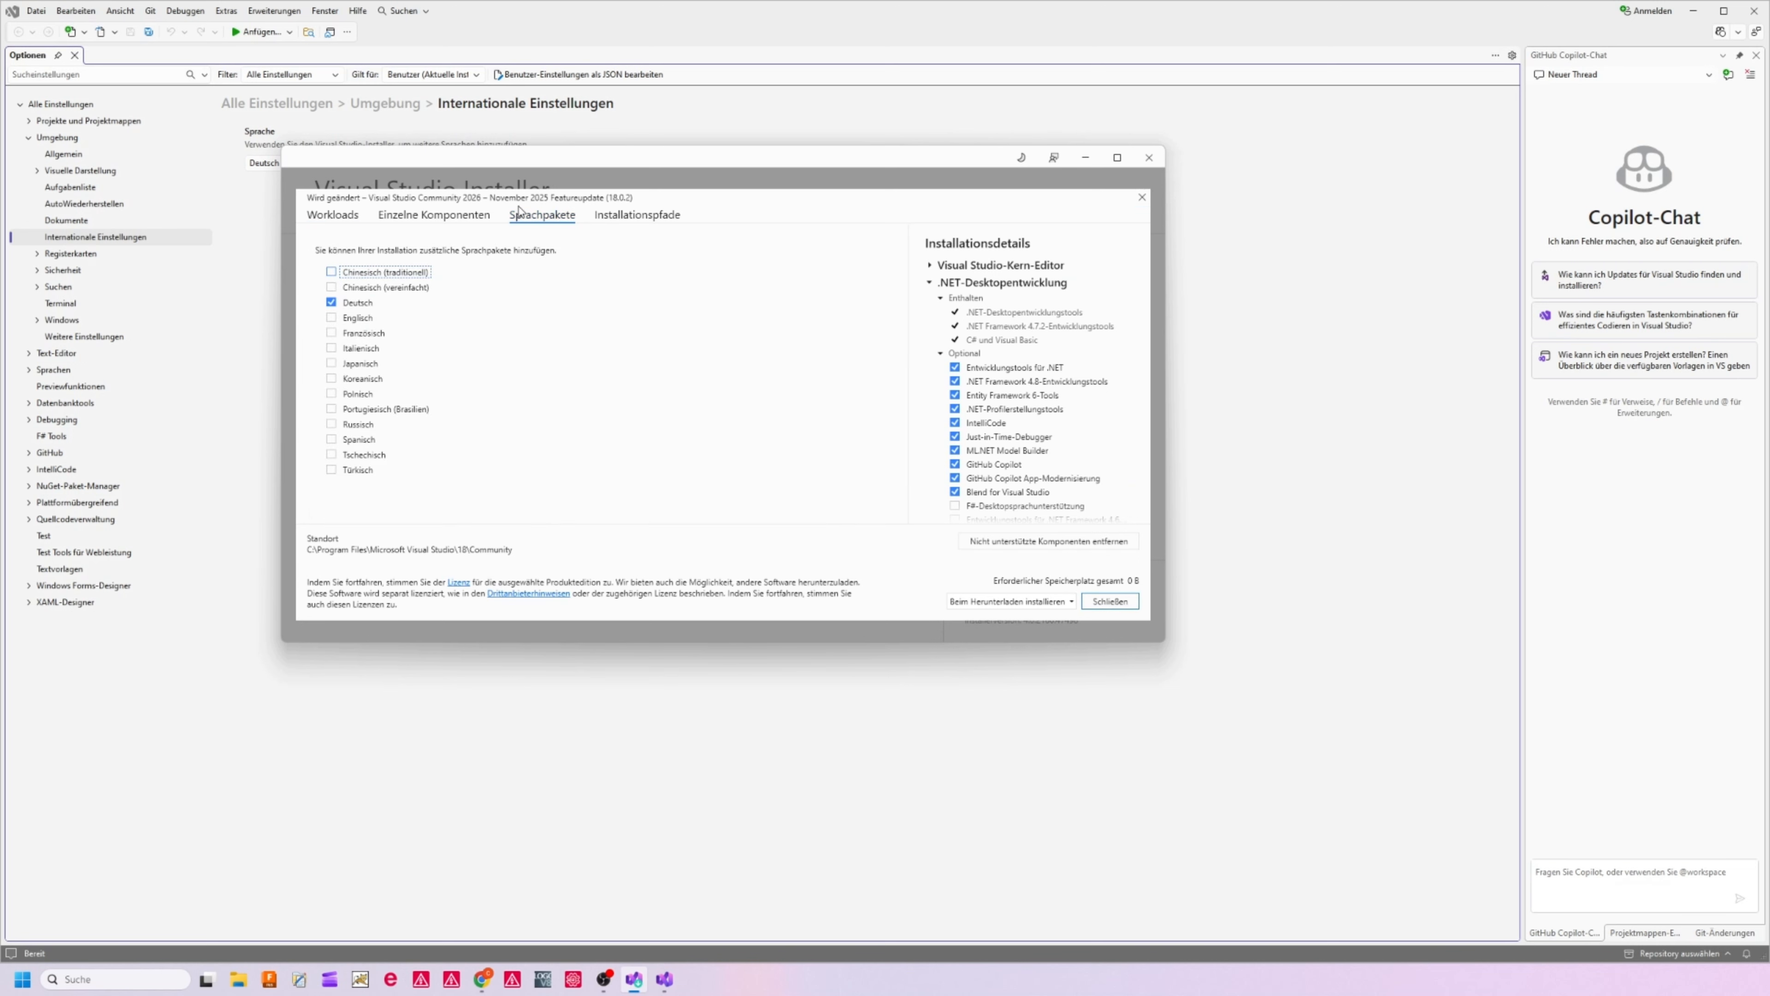
left_click(333, 319)
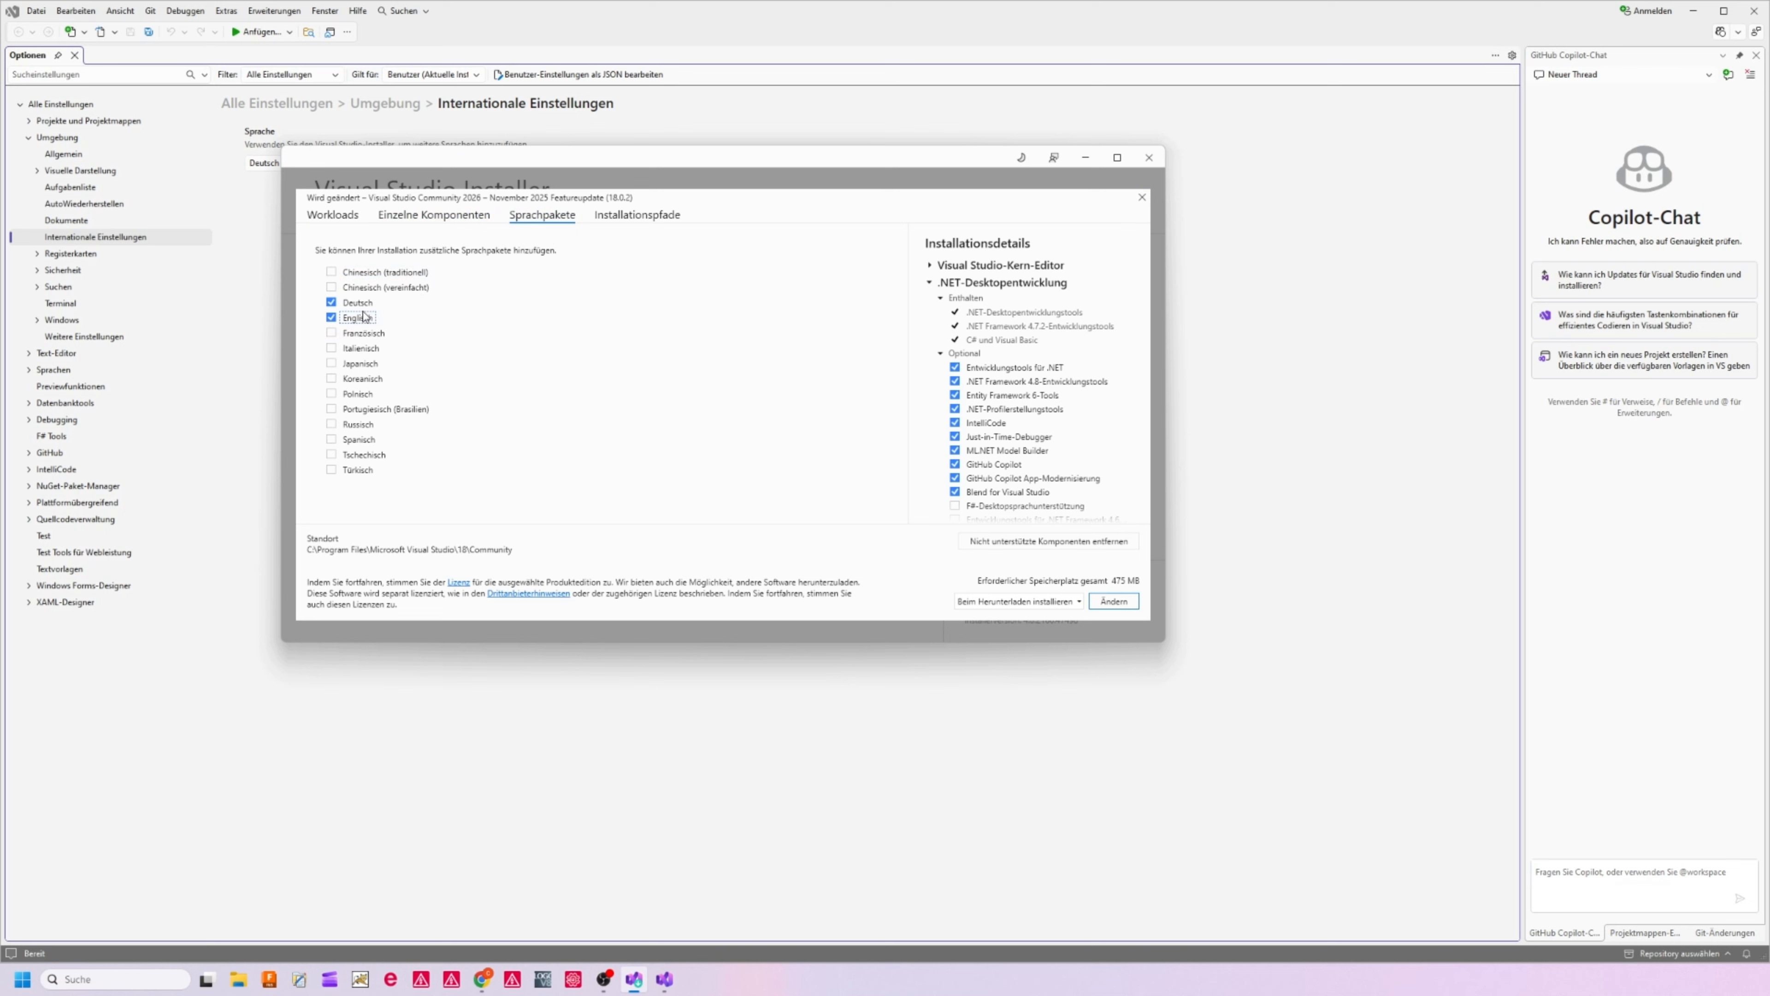
left_click(1113, 602)
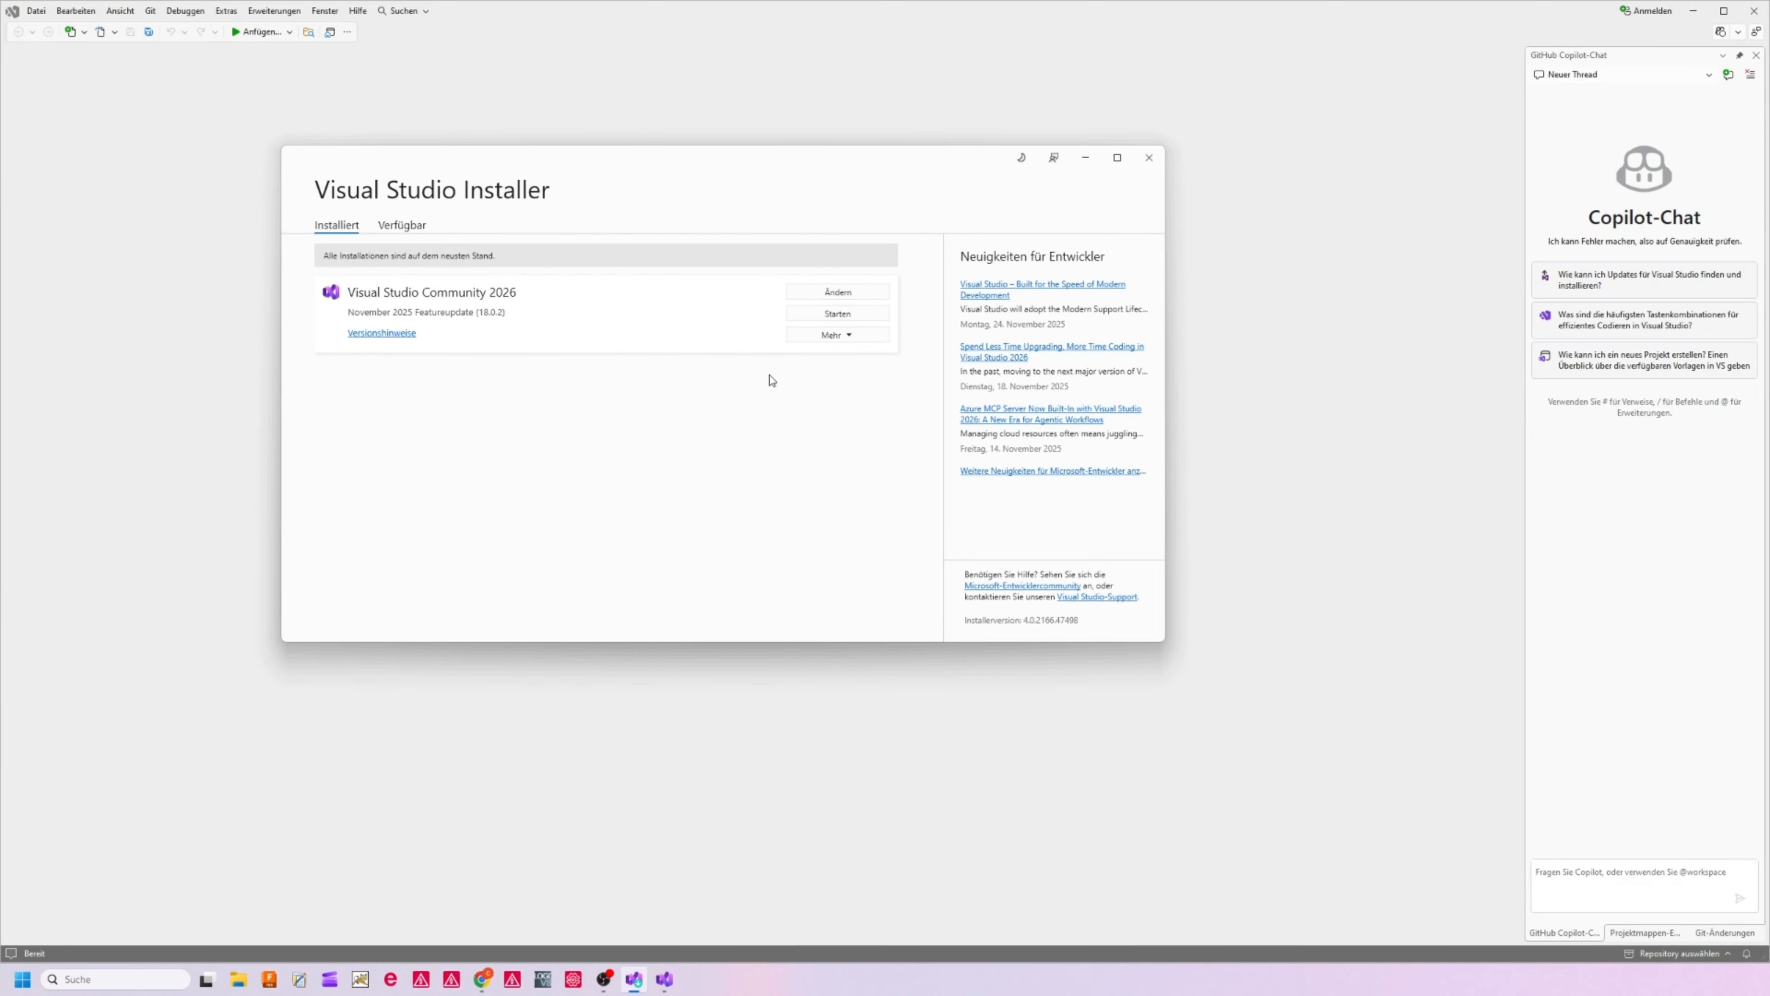
Set the Visual Studio display language to English (United States) in the environment's international settings
left_click(159, 380)
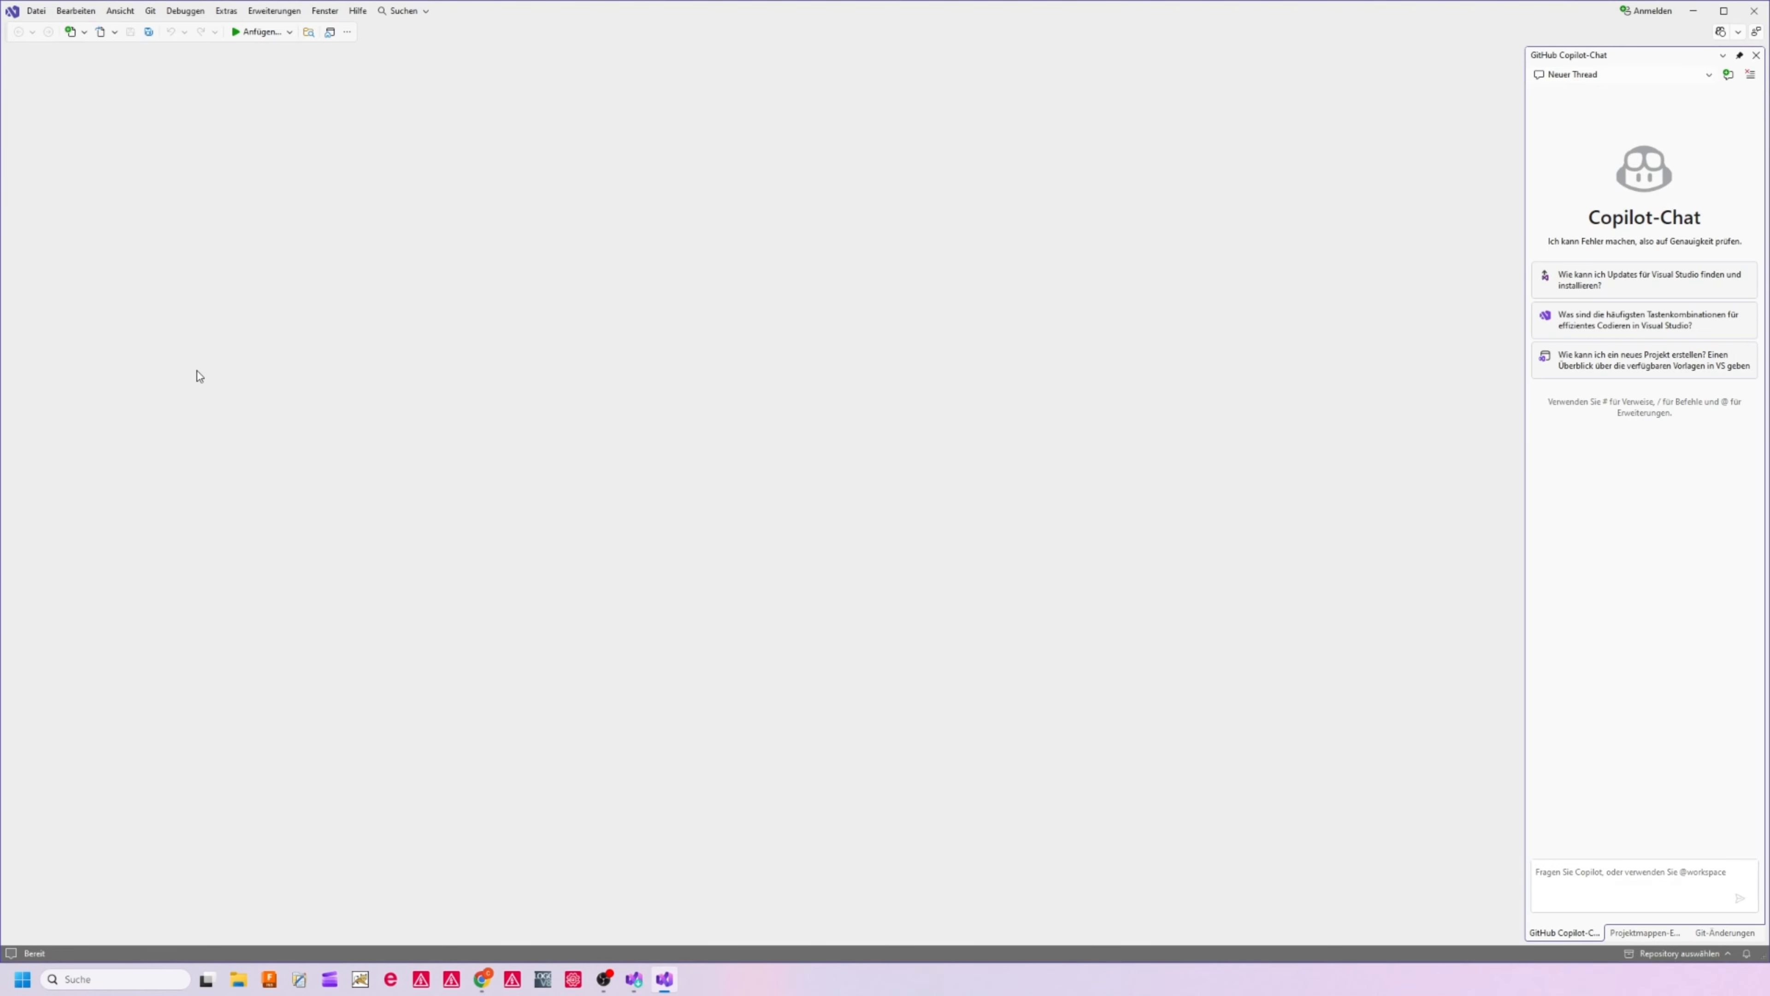
left_click(225, 11)
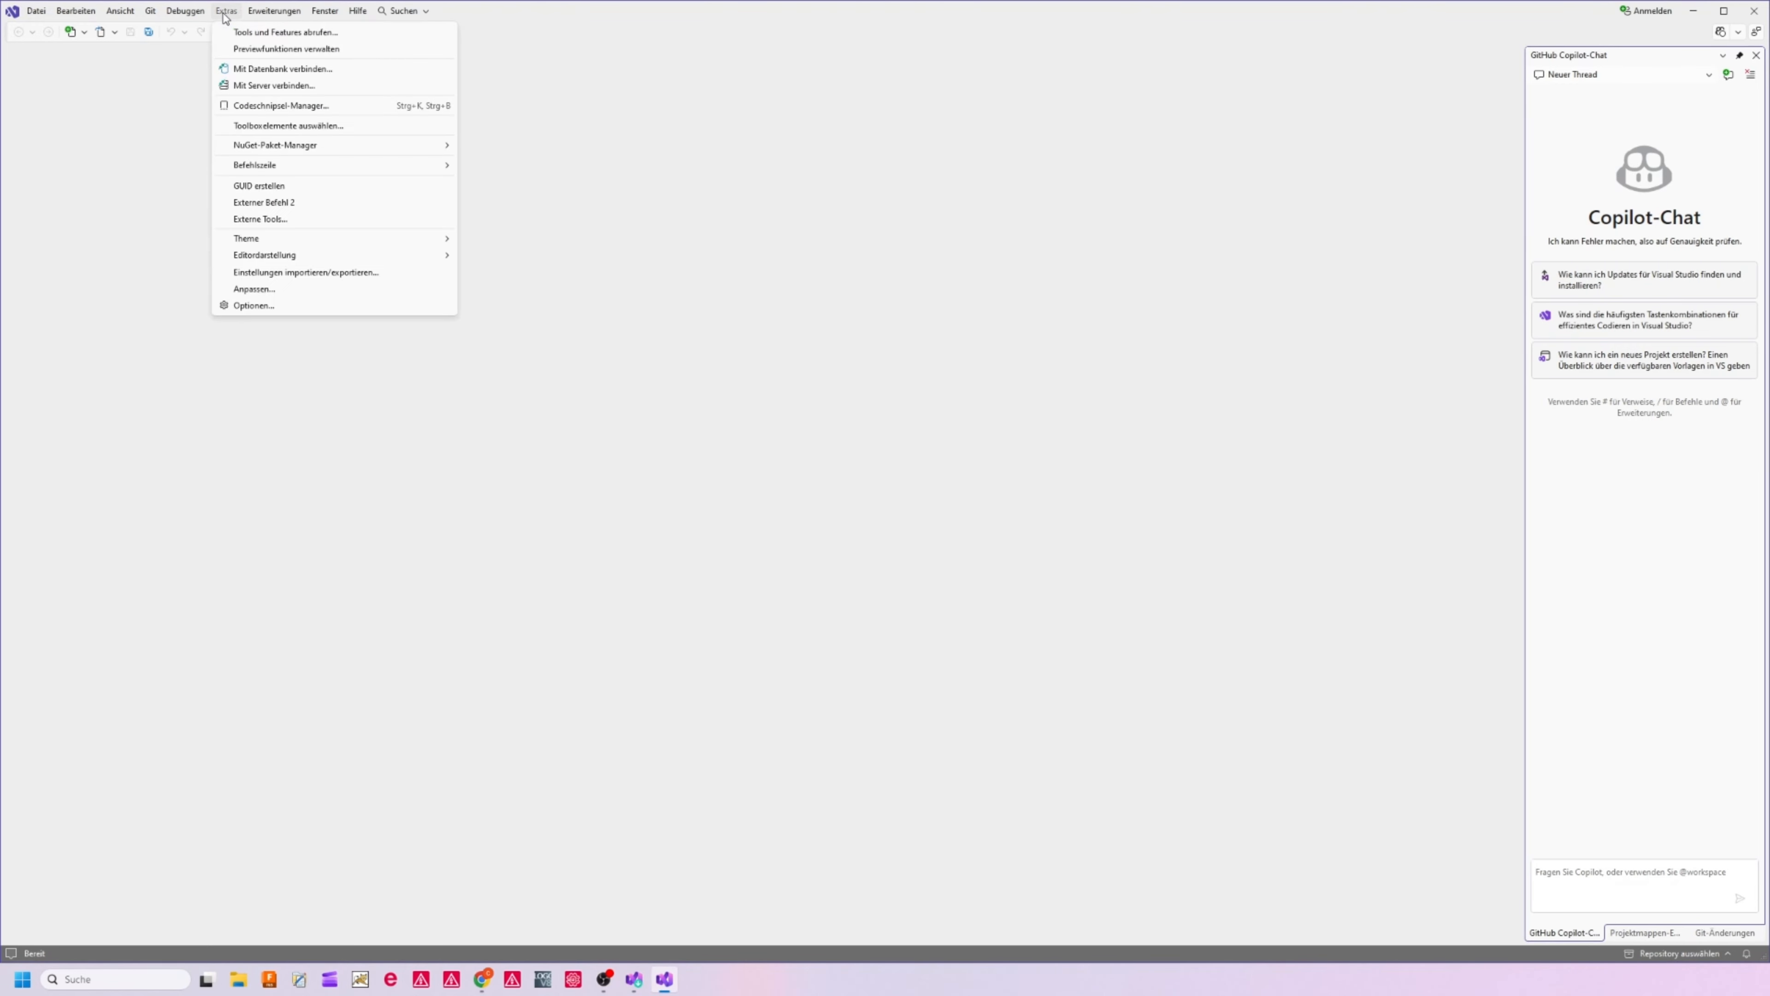
left_click(262, 311)
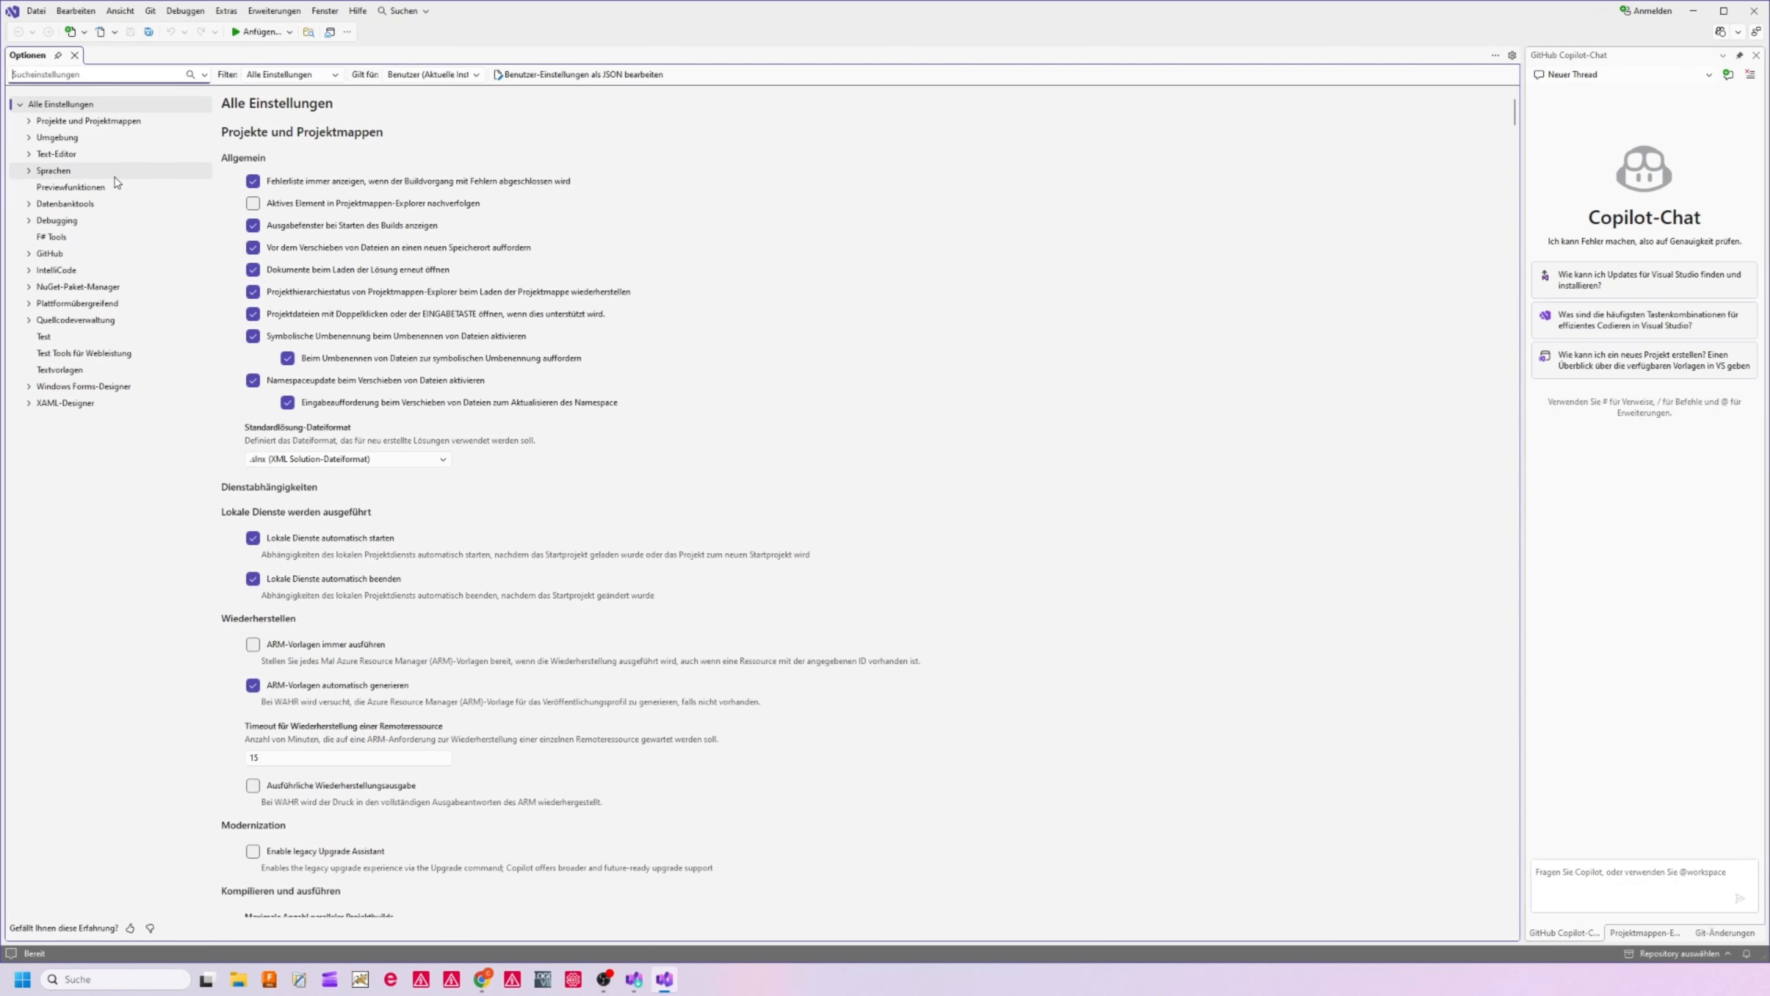
left_click(42, 139)
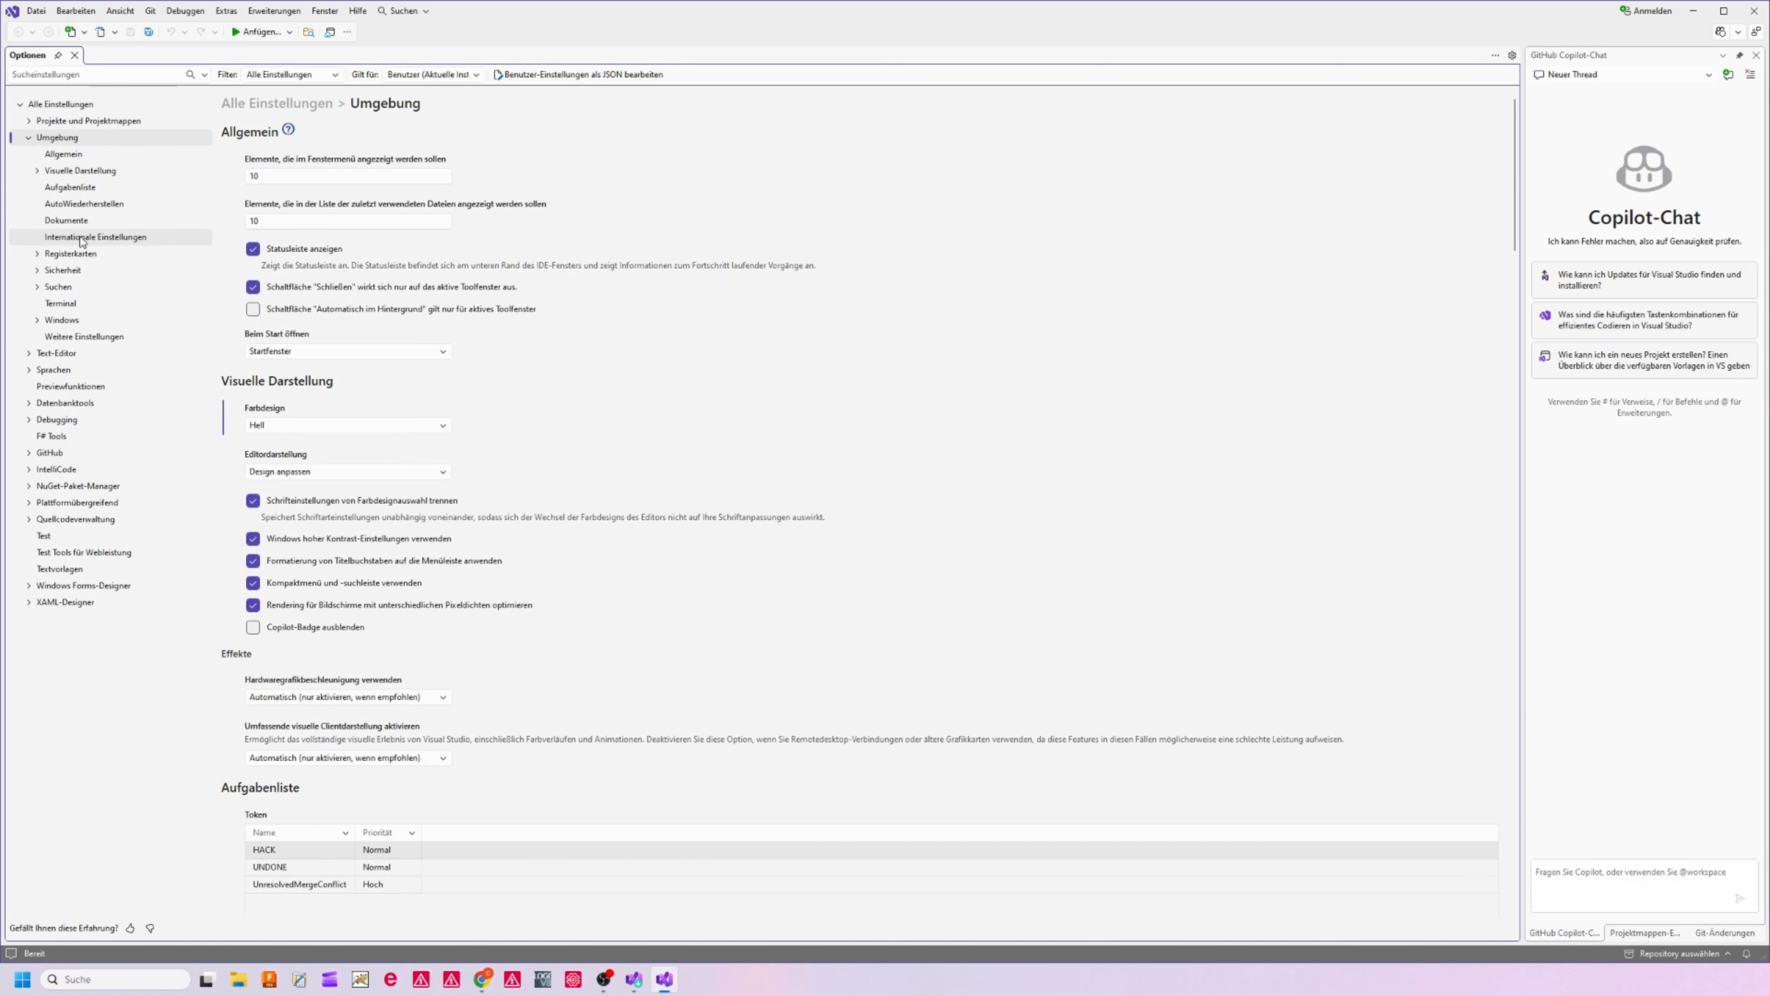
left_click(81, 238)
left_click(348, 165)
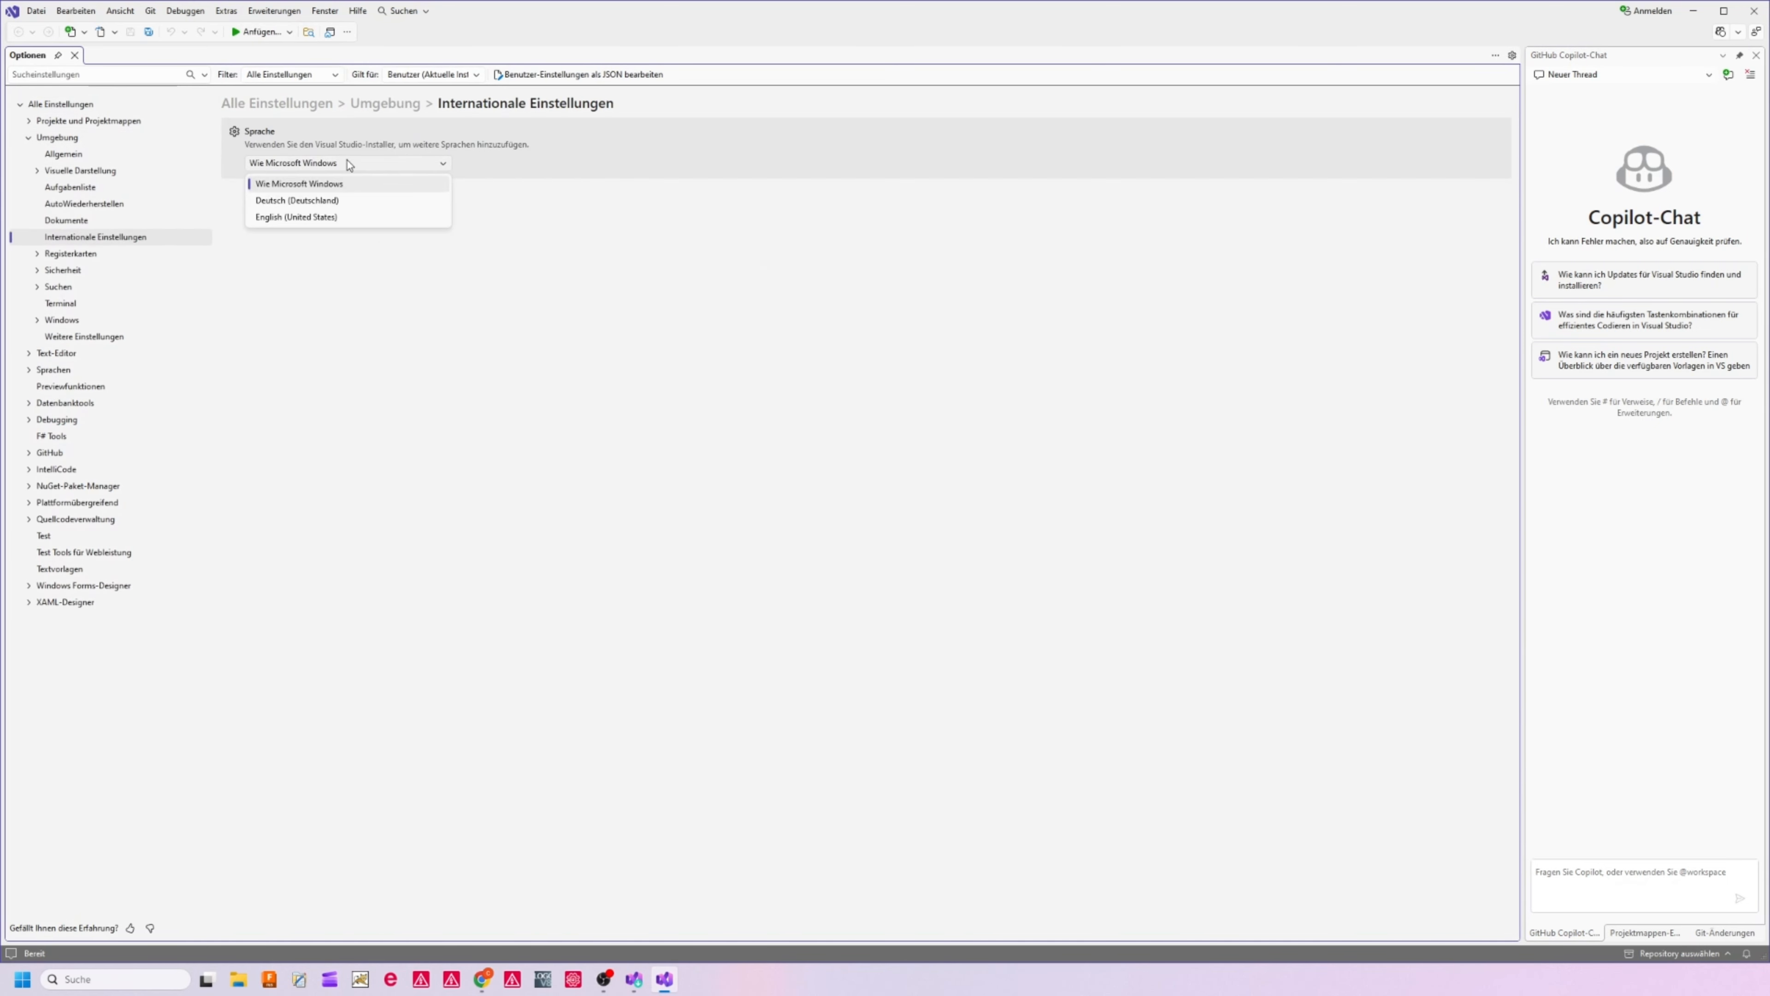
left_click(317, 218)
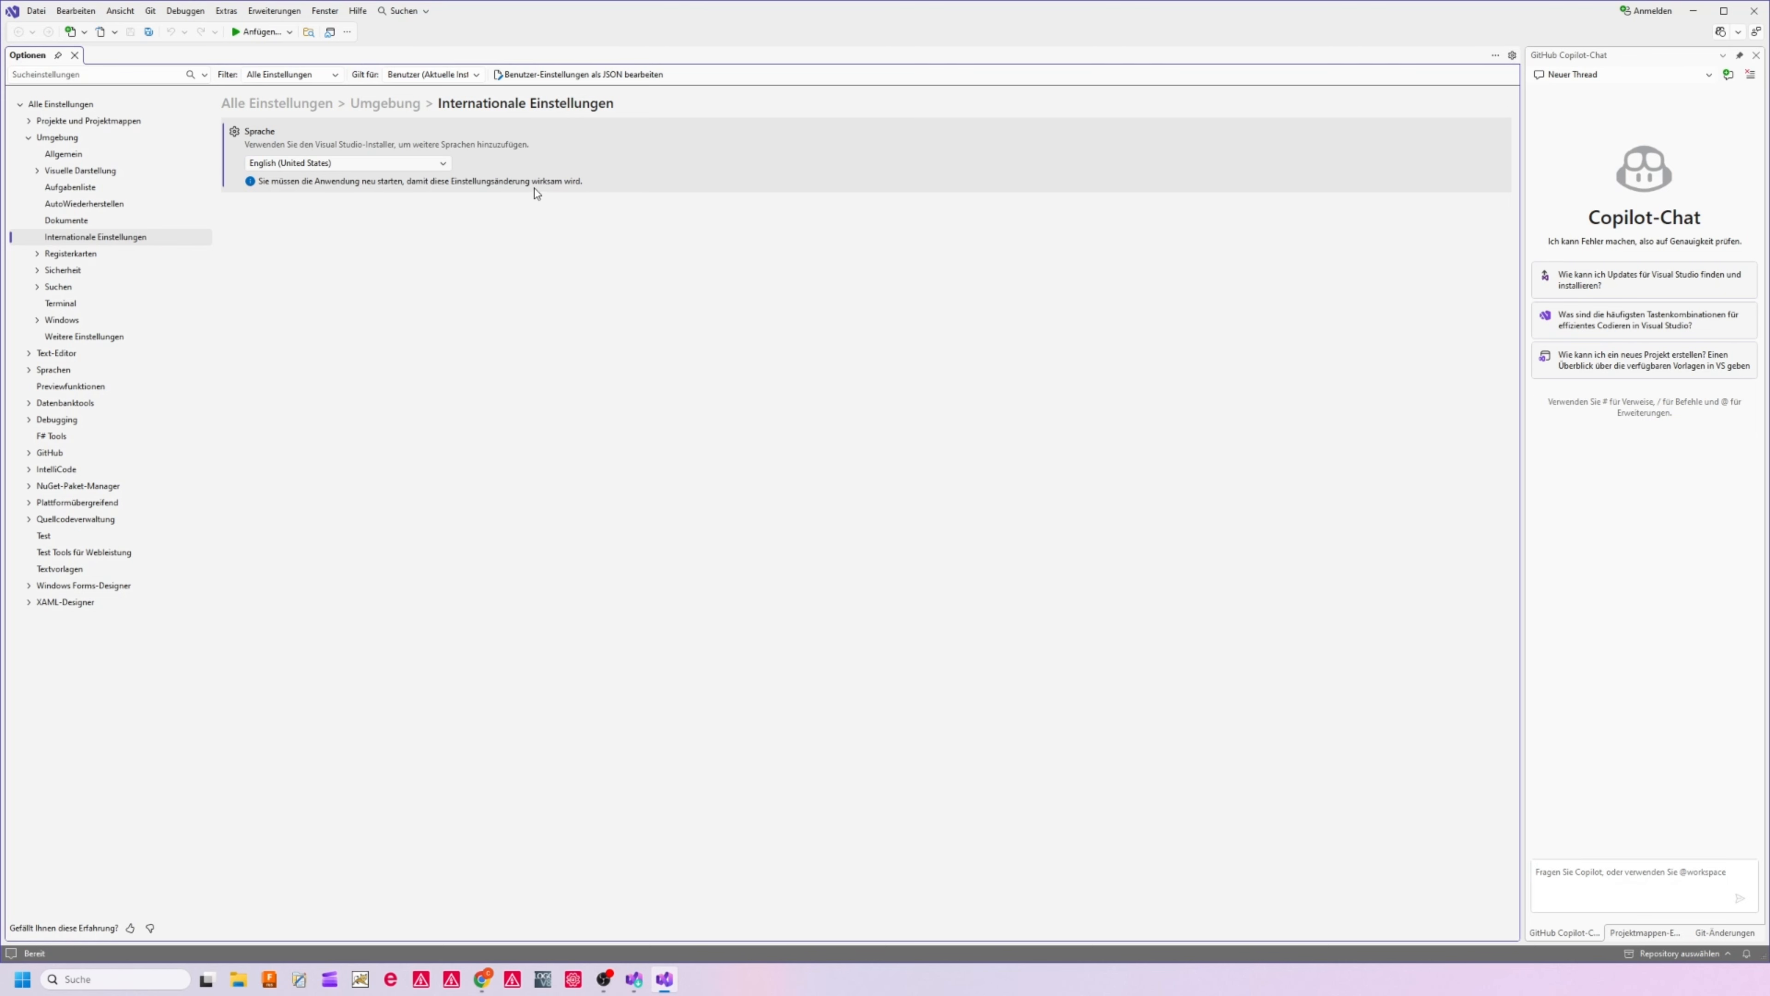
Close Visual Studio and start it again through a Windows search for "visual" to apply the language change
left_click(1754, 12)
left_click(121, 980)
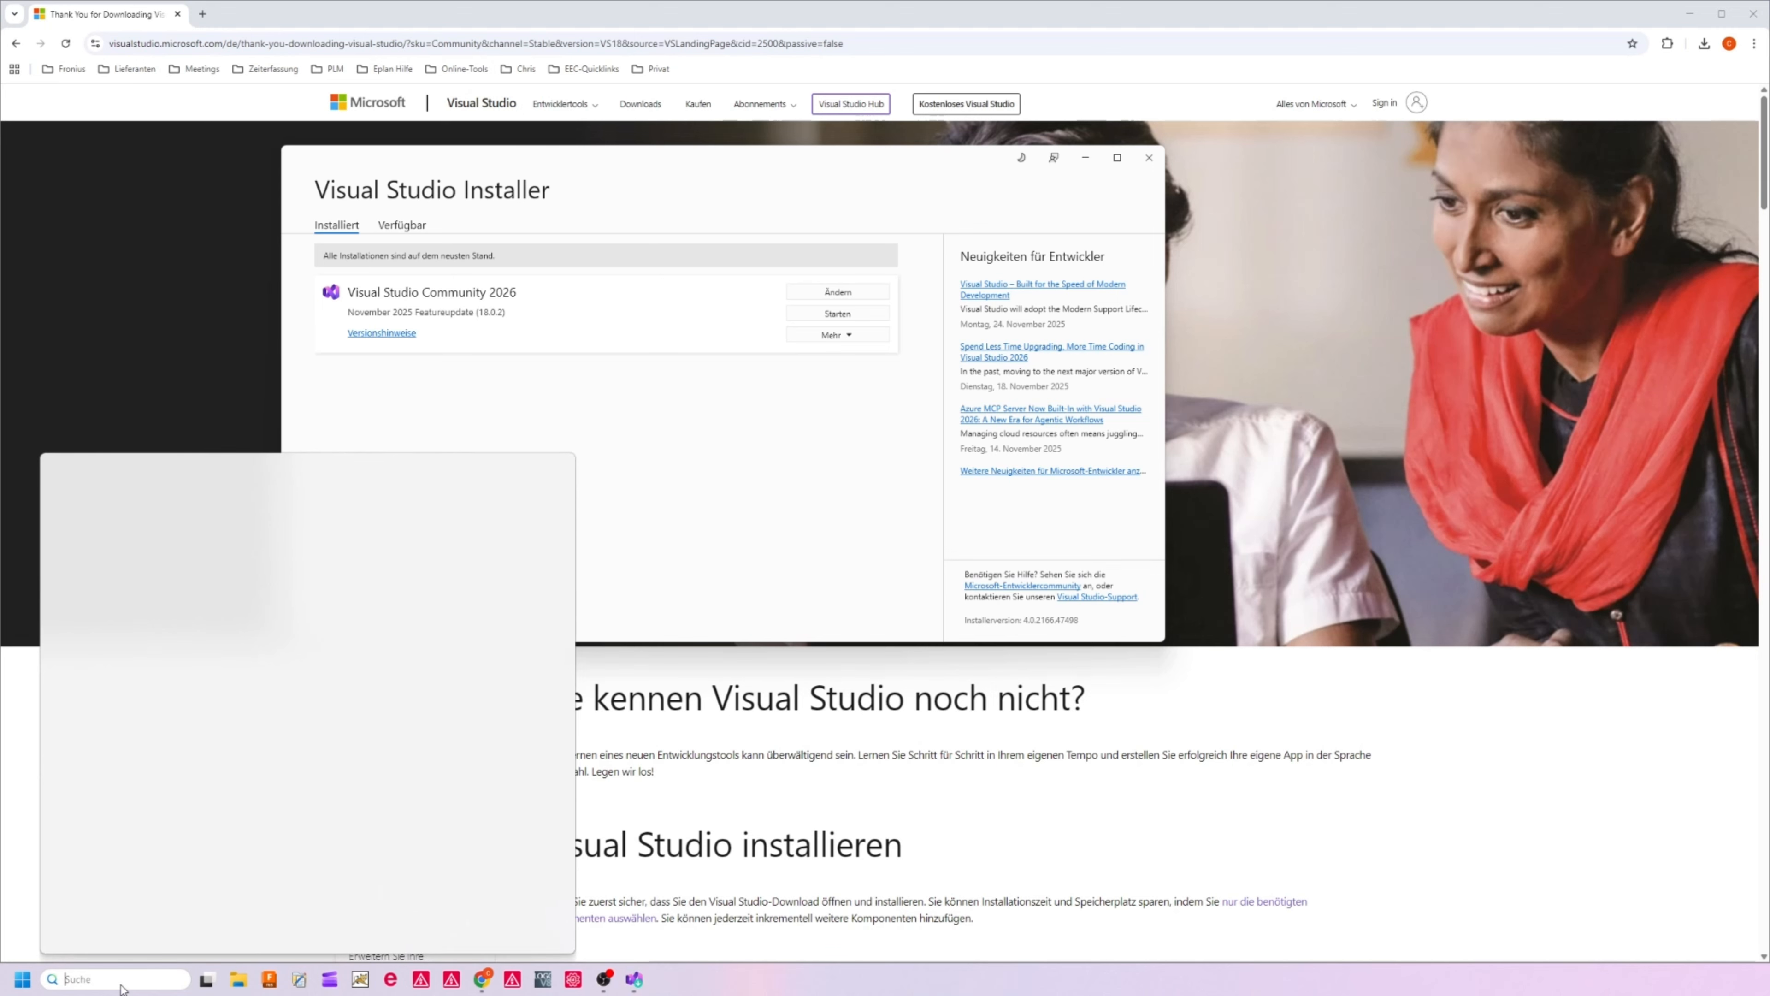
type("visual Studio Installer")
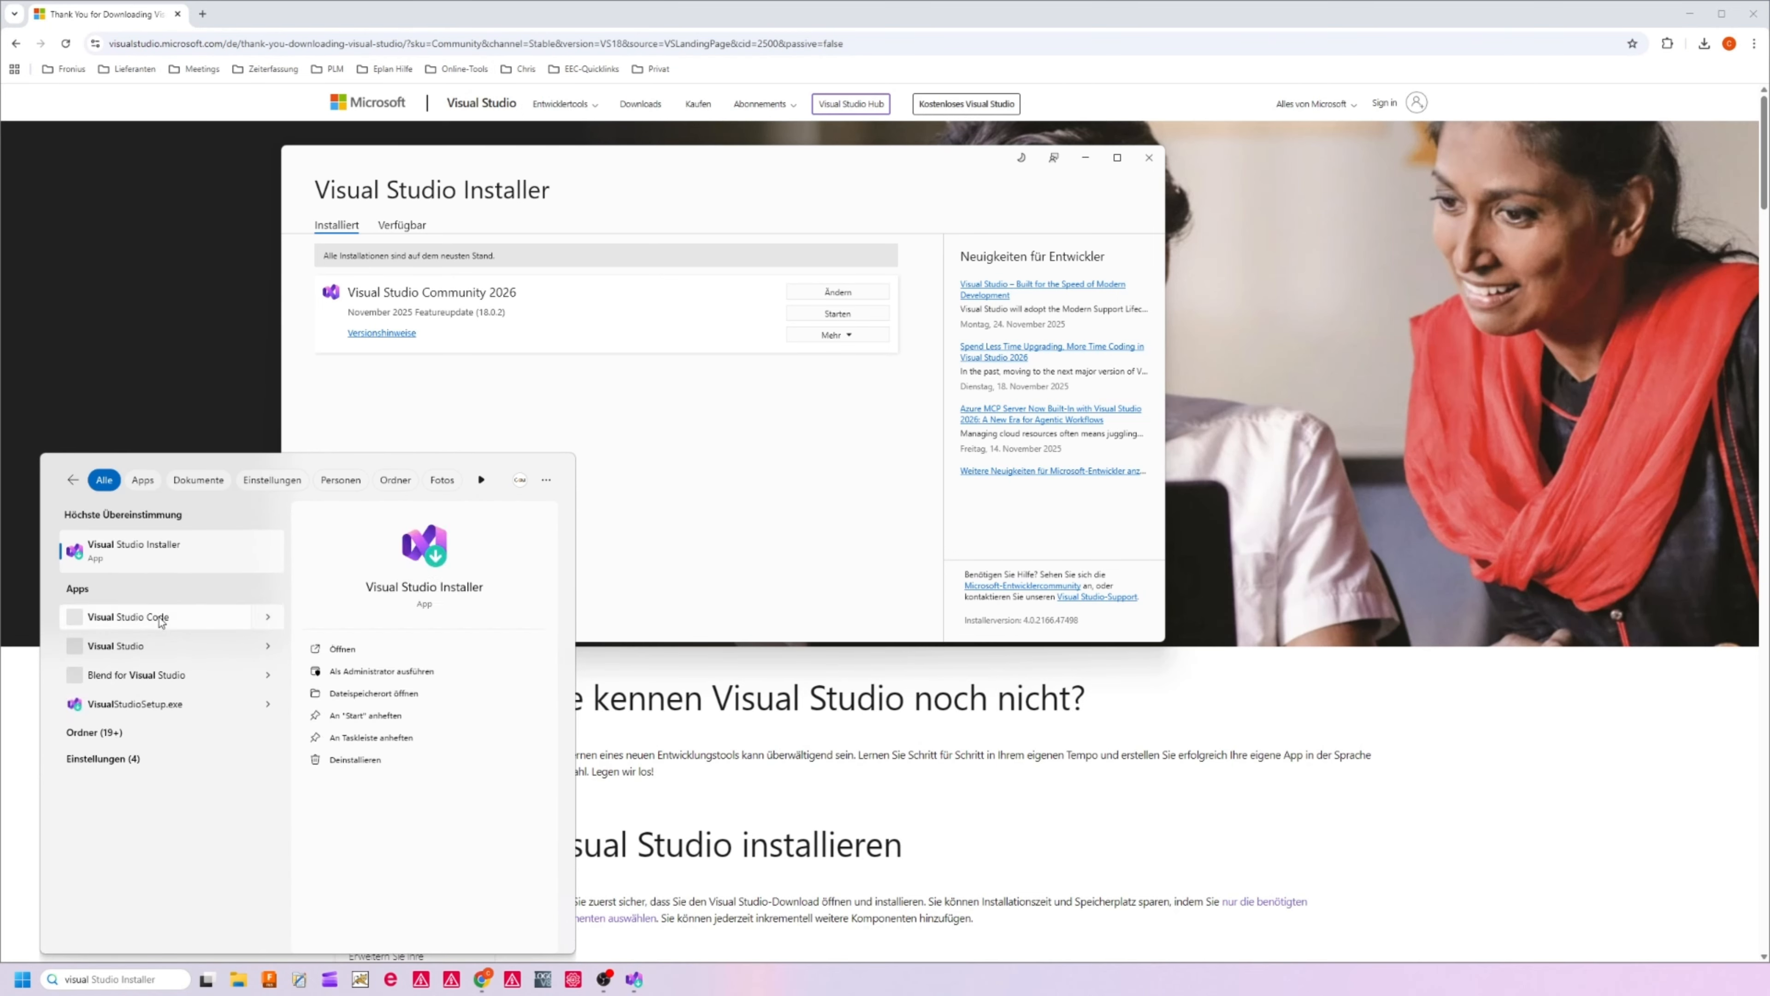
left_click(171, 636)
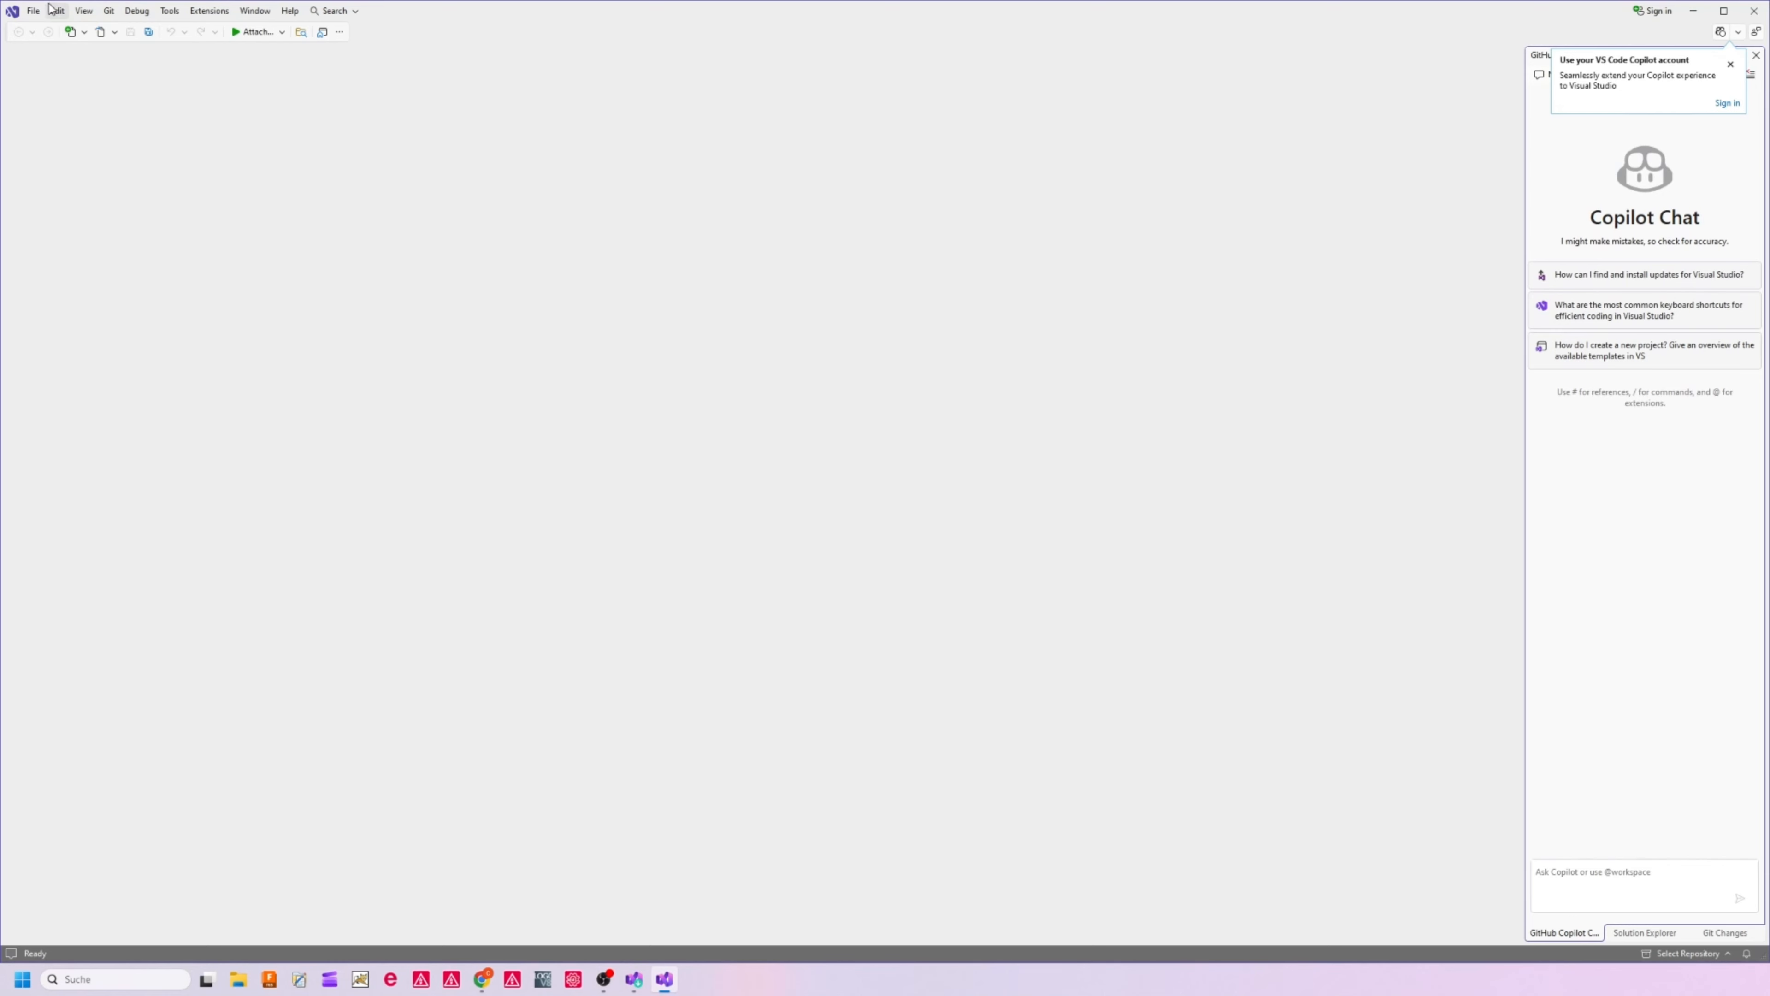
Start a new project and filter its templates to the C# language, the Windows platform and the Library project type
left_click(34, 11)
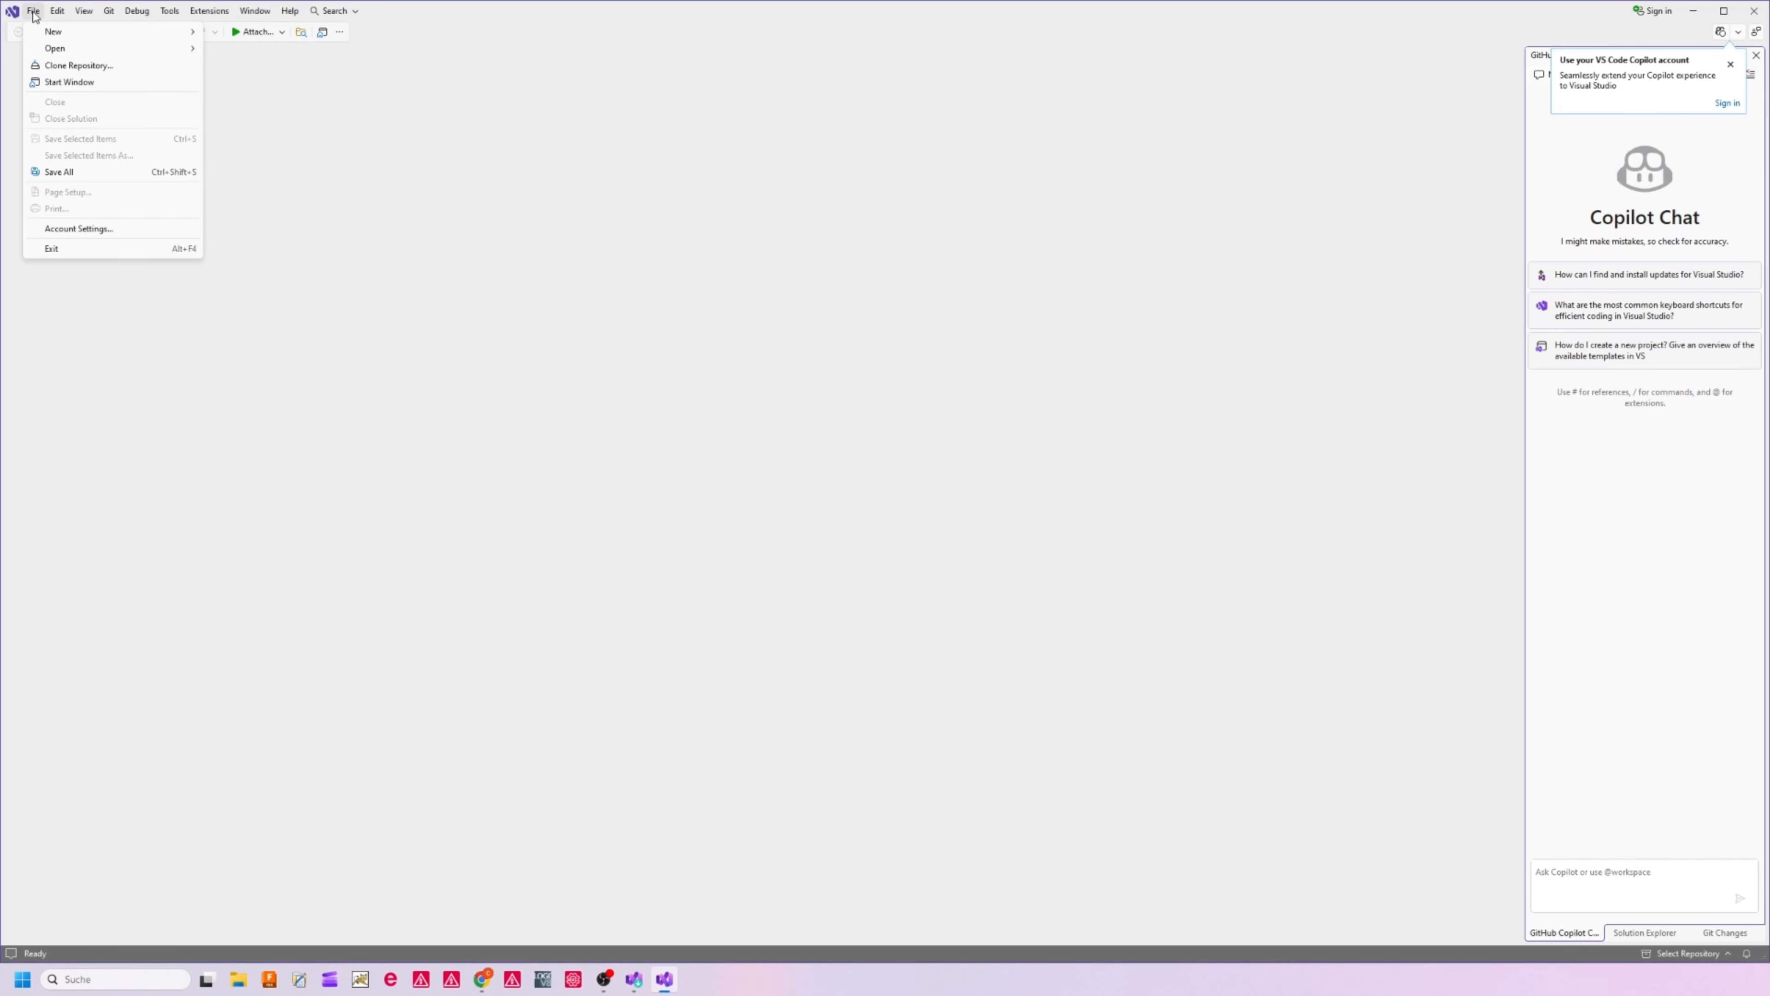
mouse_move(53, 37)
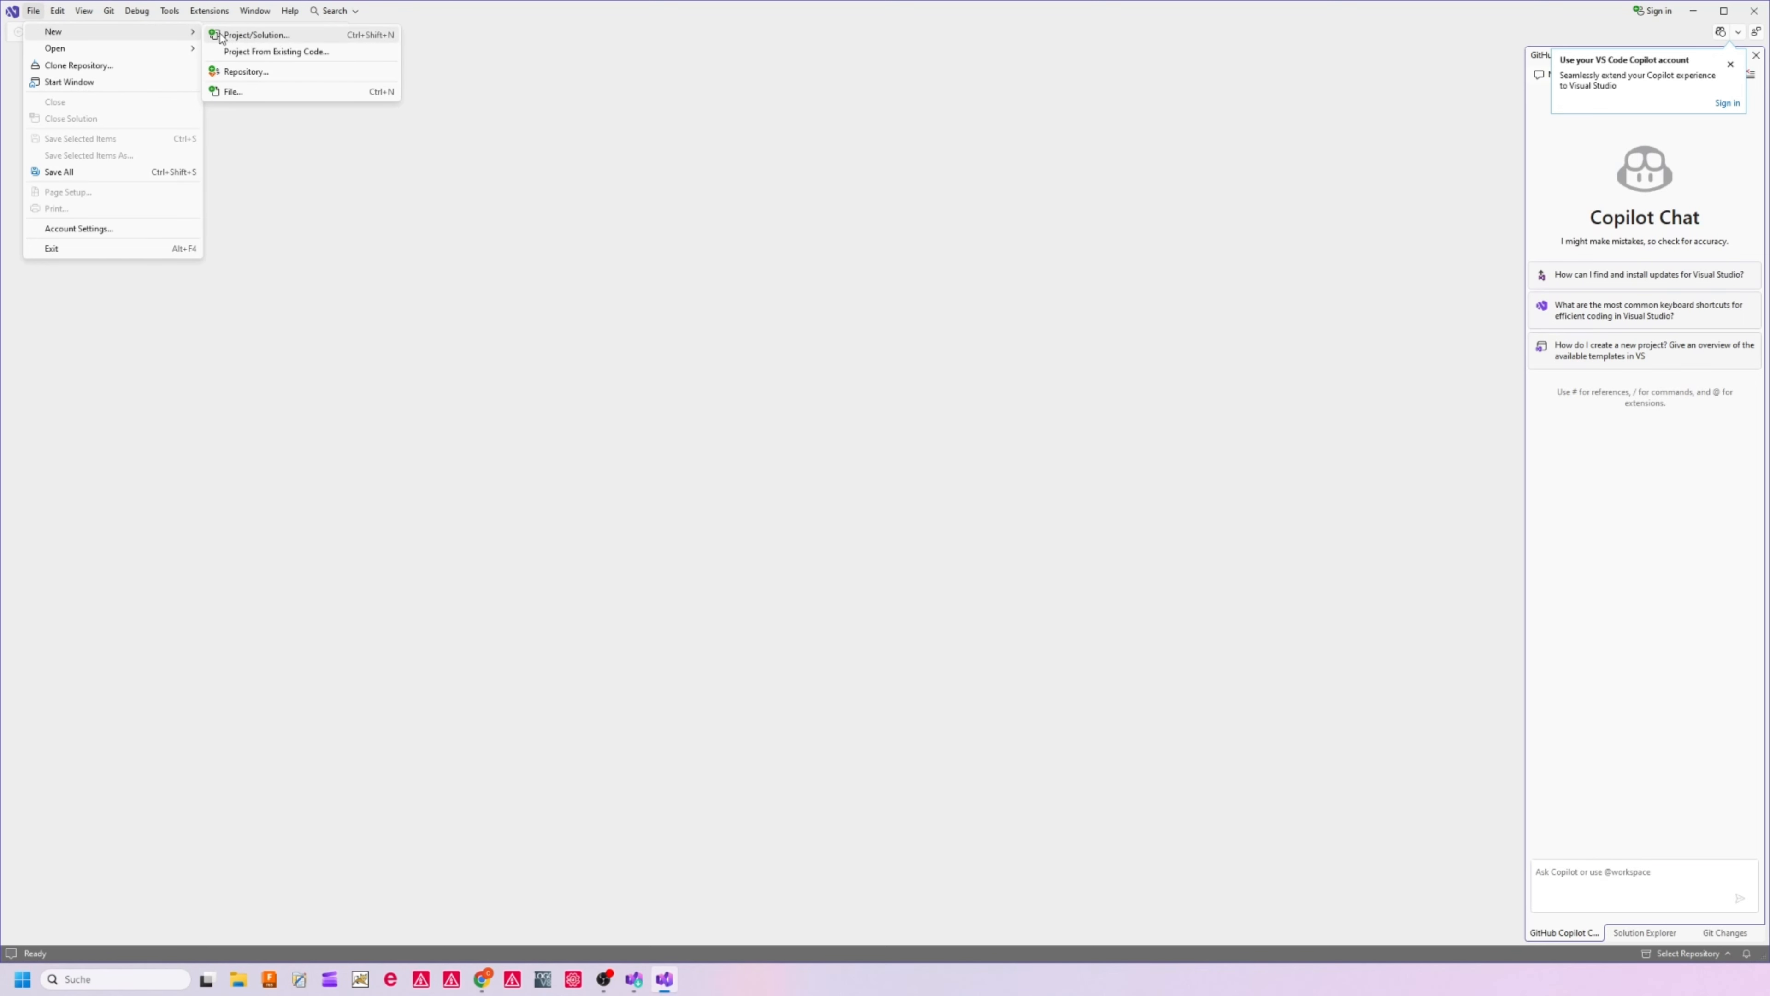
left_click(250, 35)
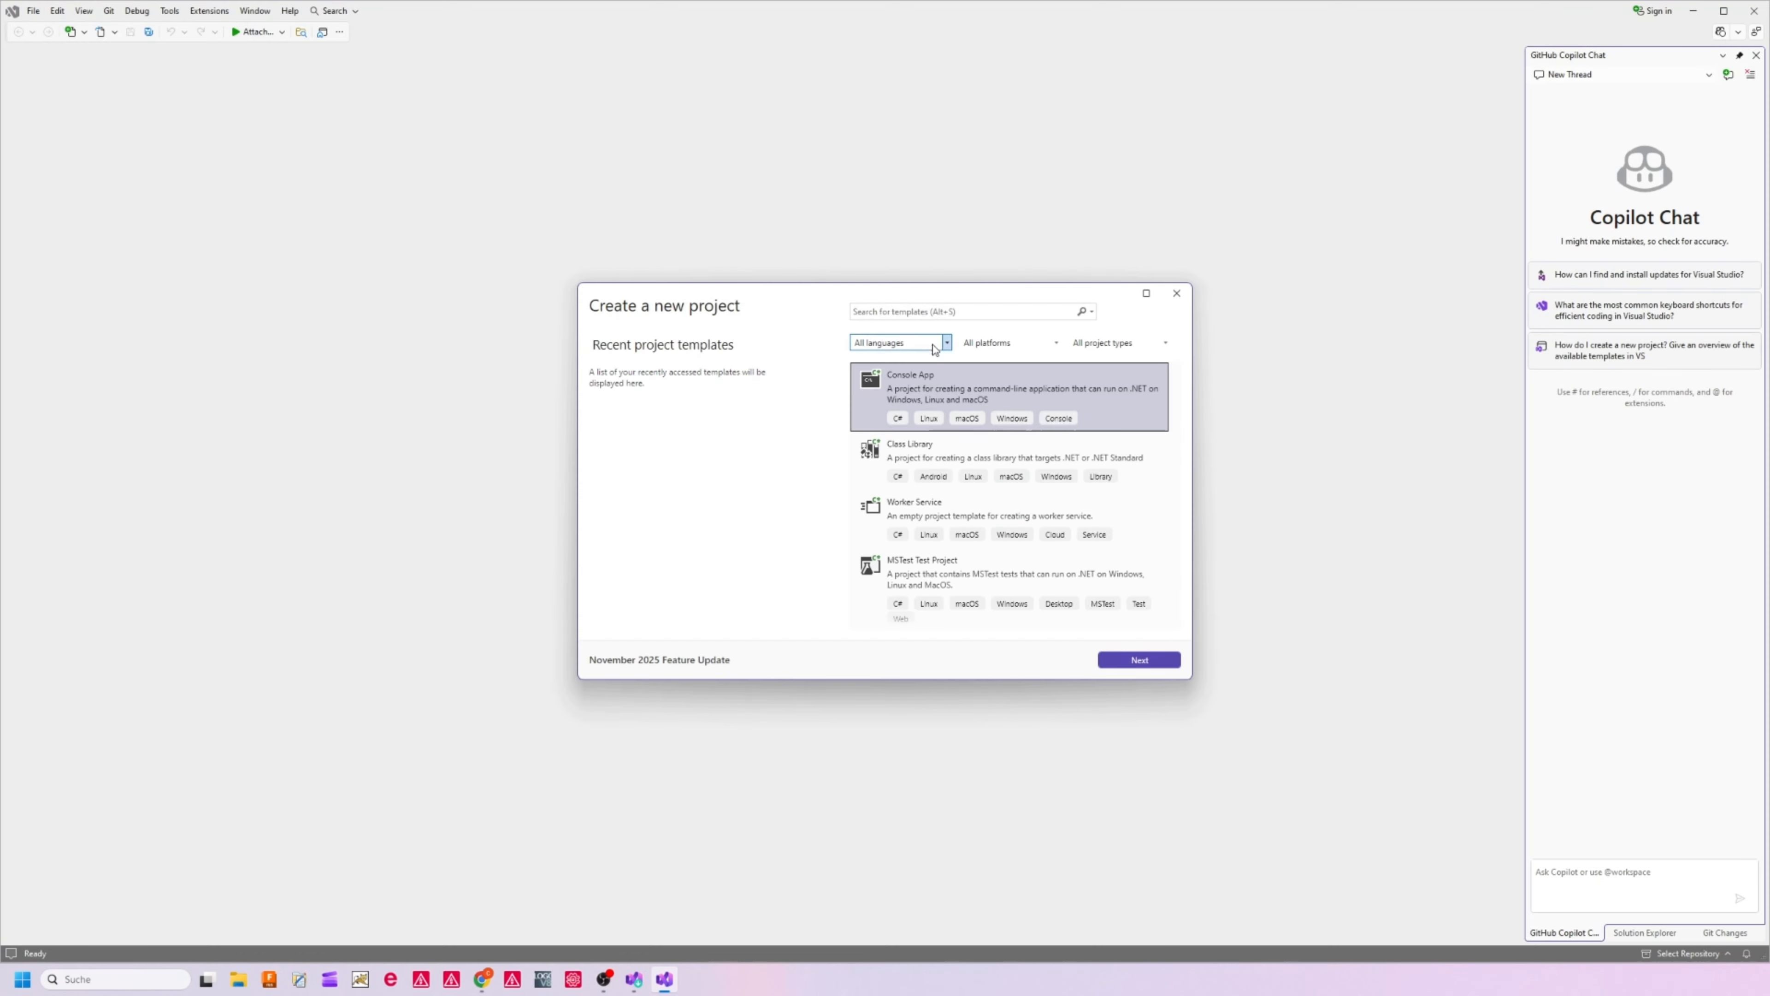
left_click(947, 343)
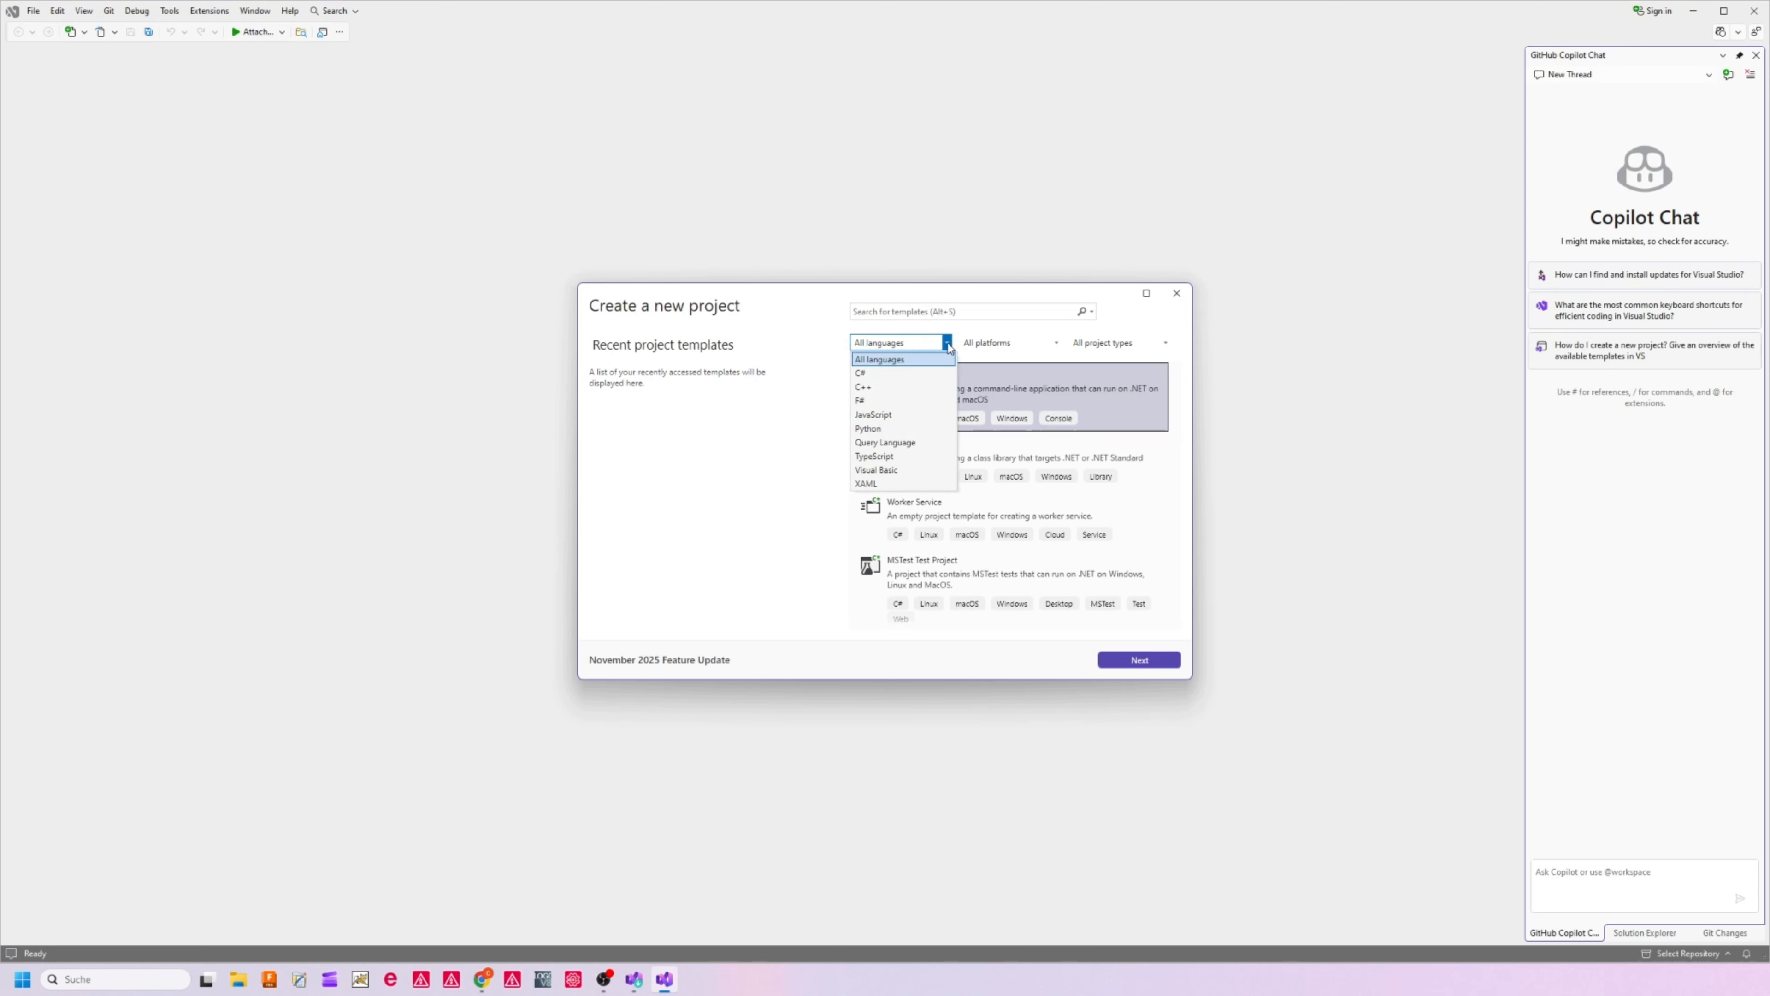
left_click(913, 374)
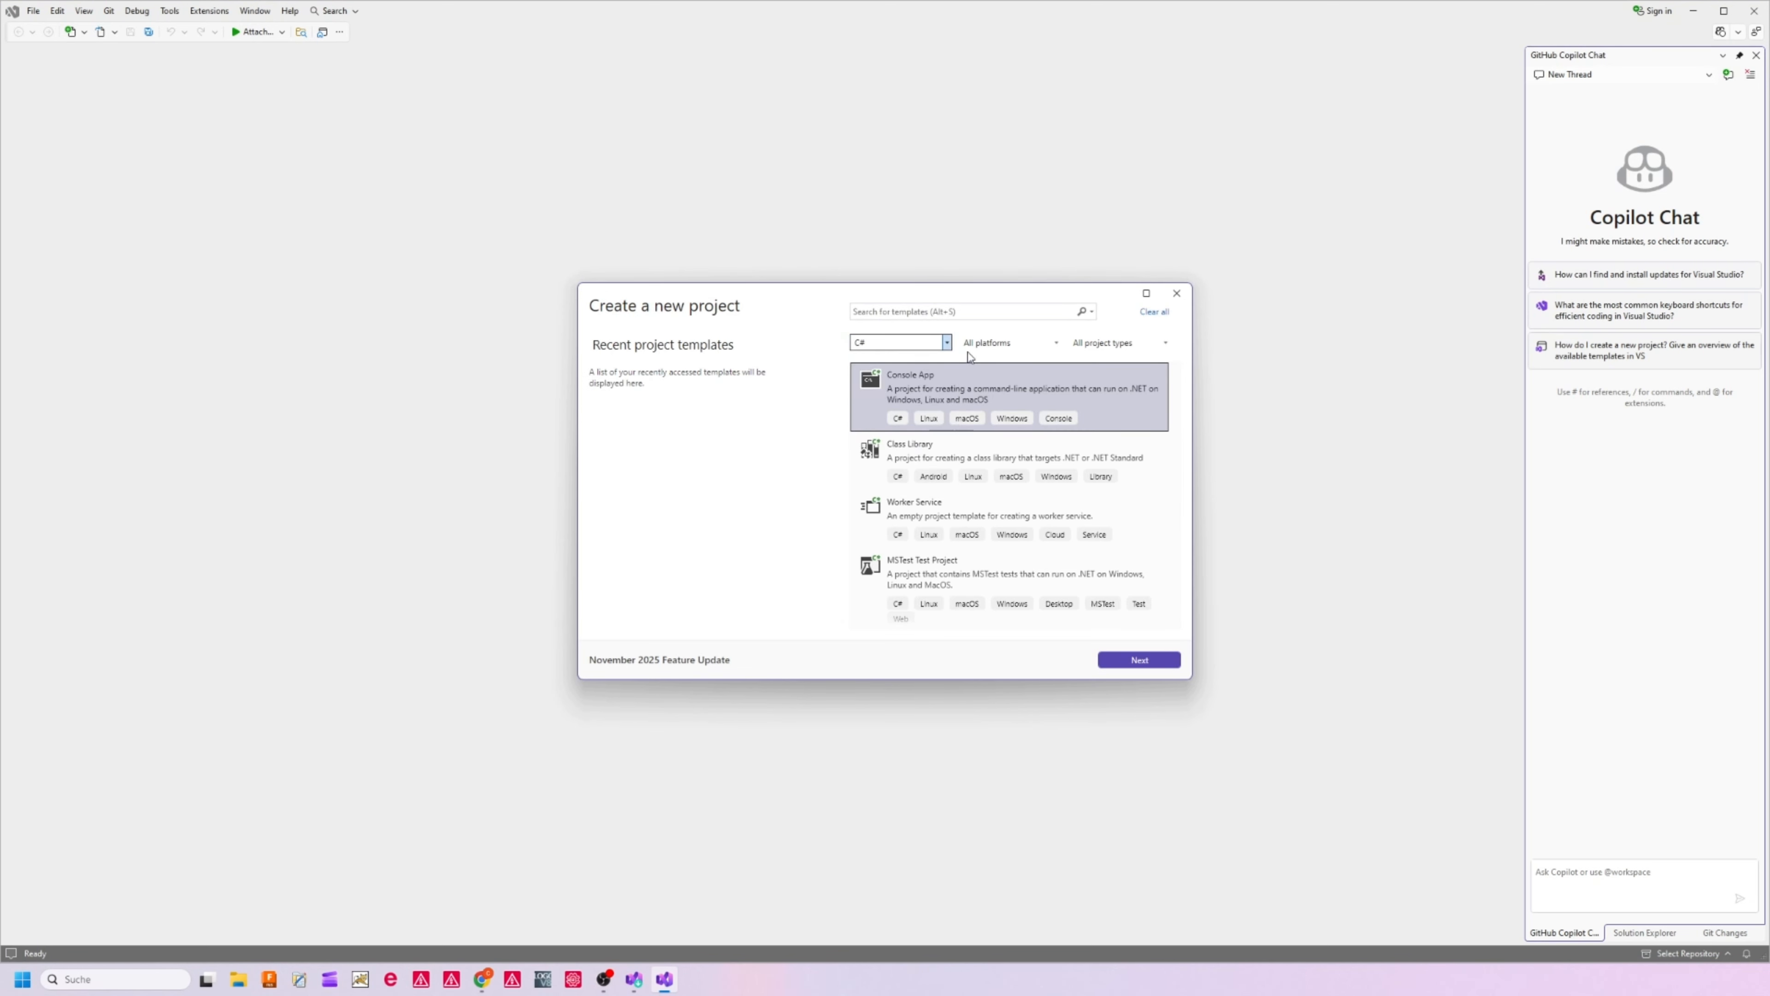
left_click(1004, 344)
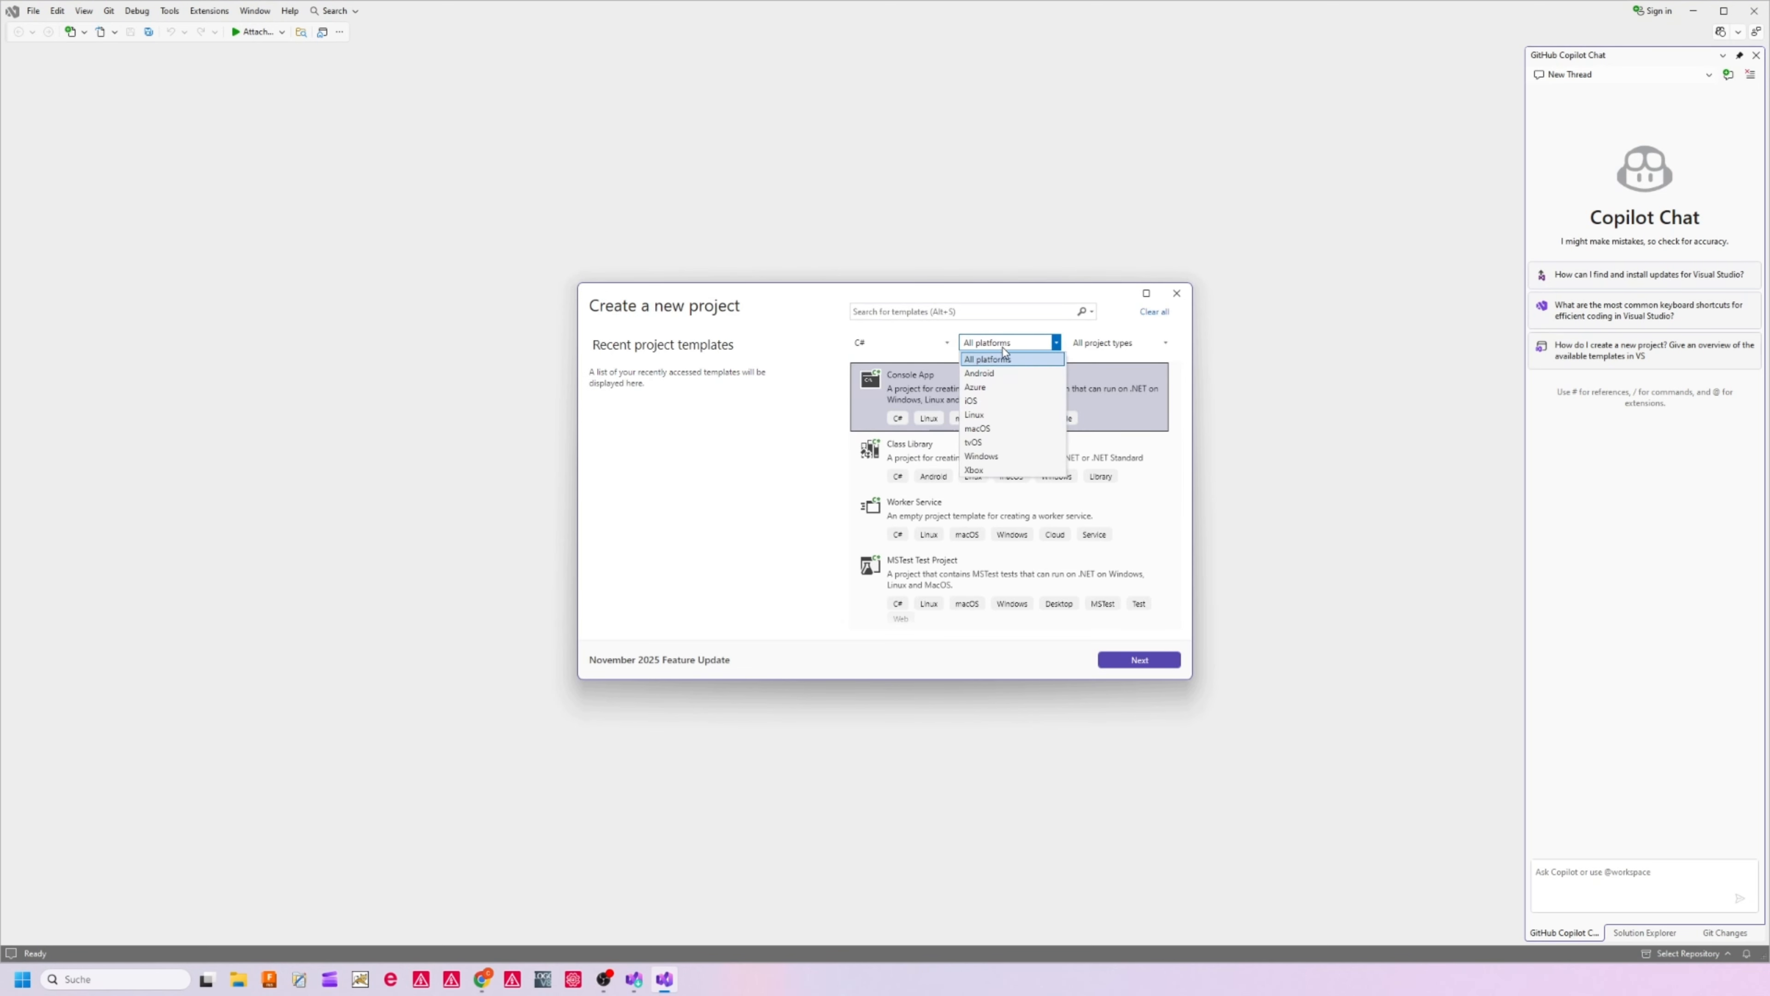
left_click(981, 456)
left_click(1140, 343)
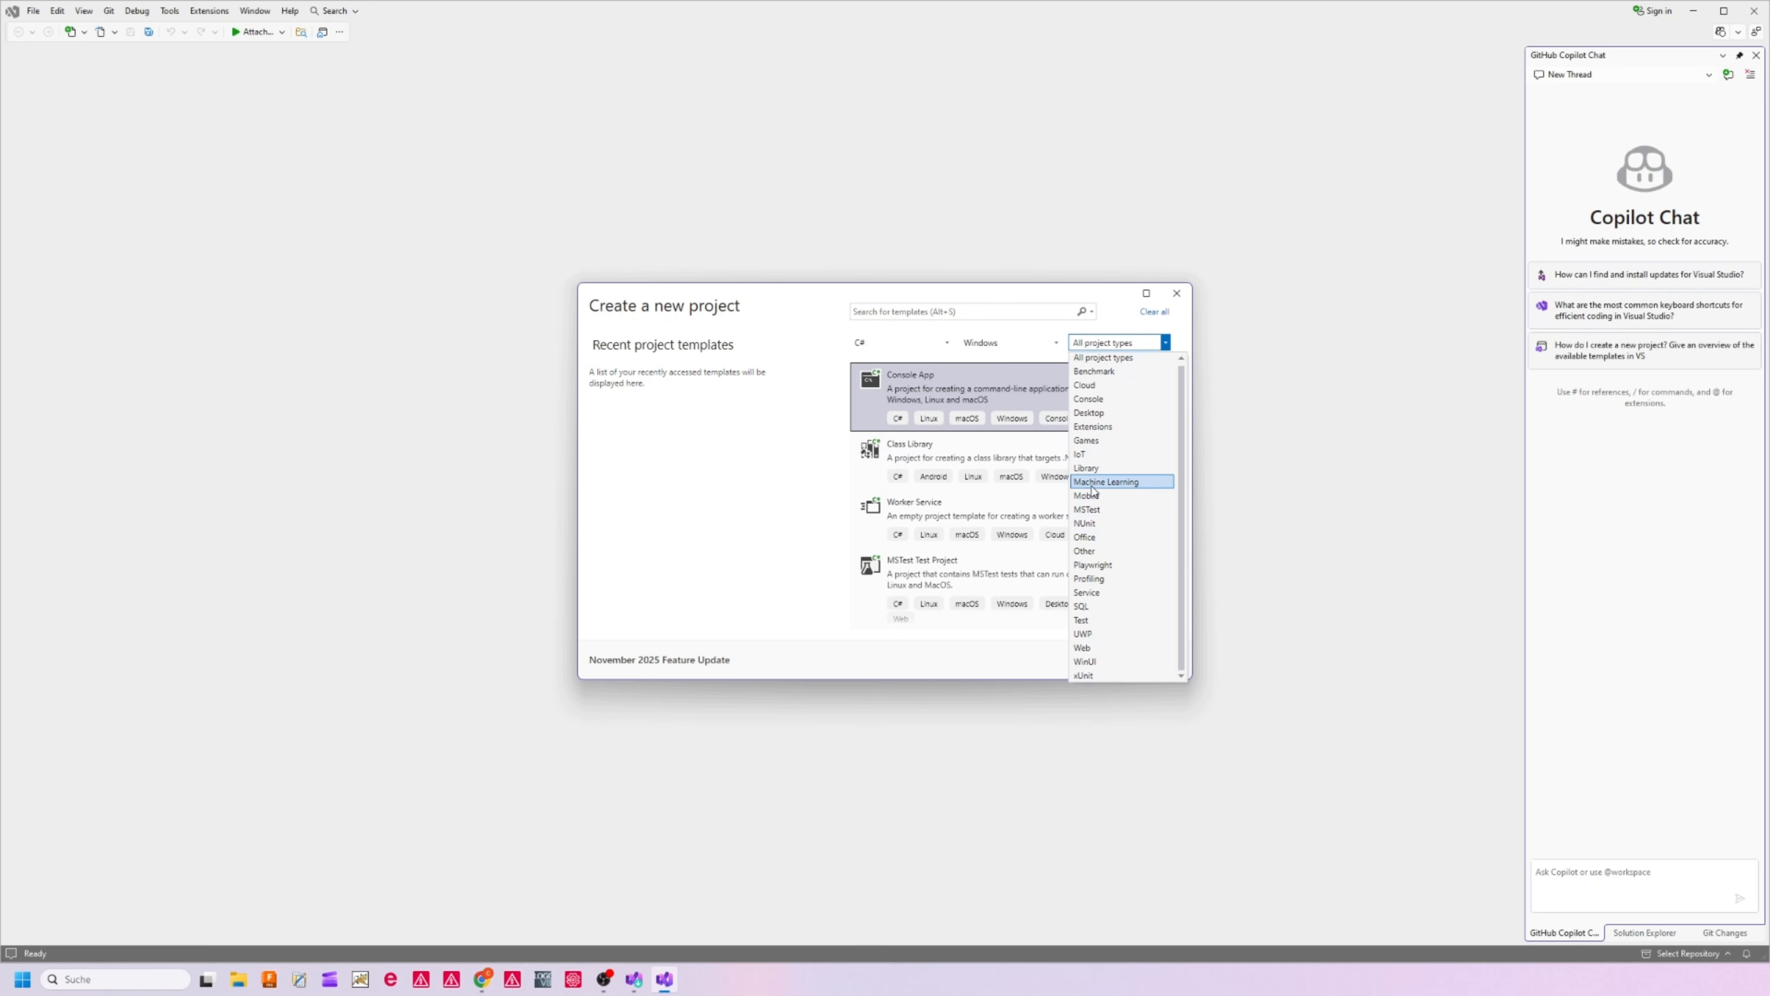
left_click(1098, 469)
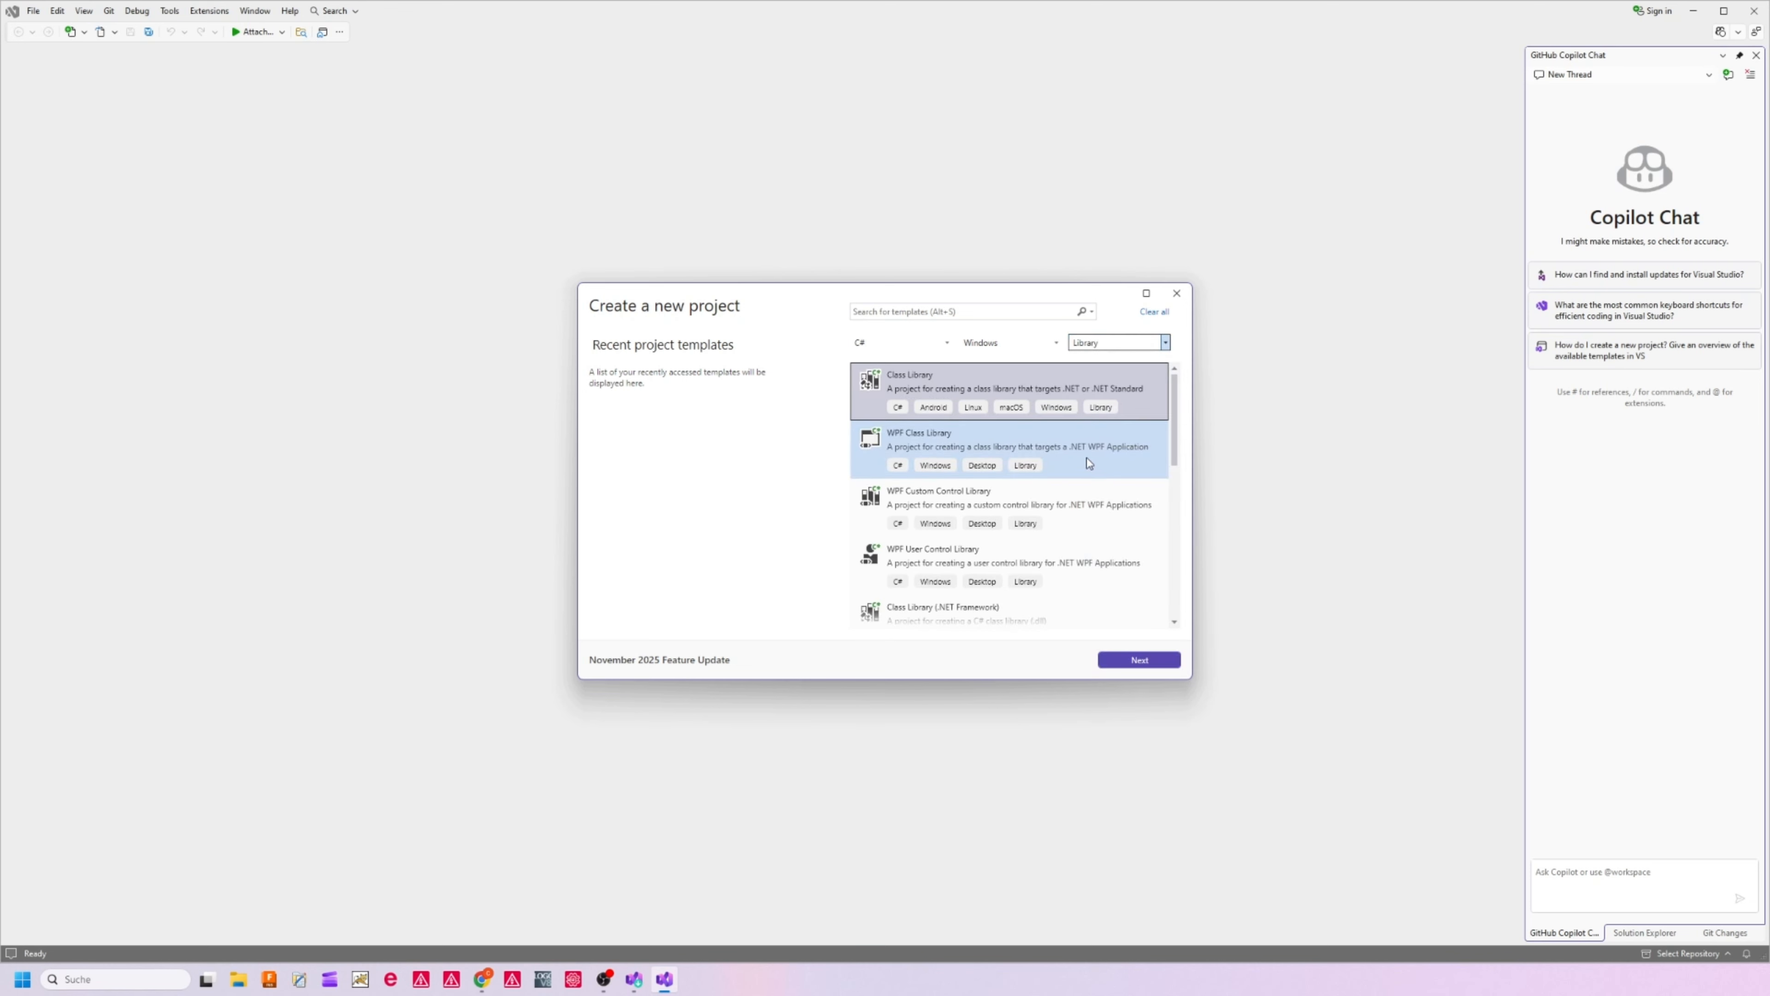
Choose the Class Library (.NET Framework) template and continue to the project configuration
scroll(1088, 462, "down", 1)
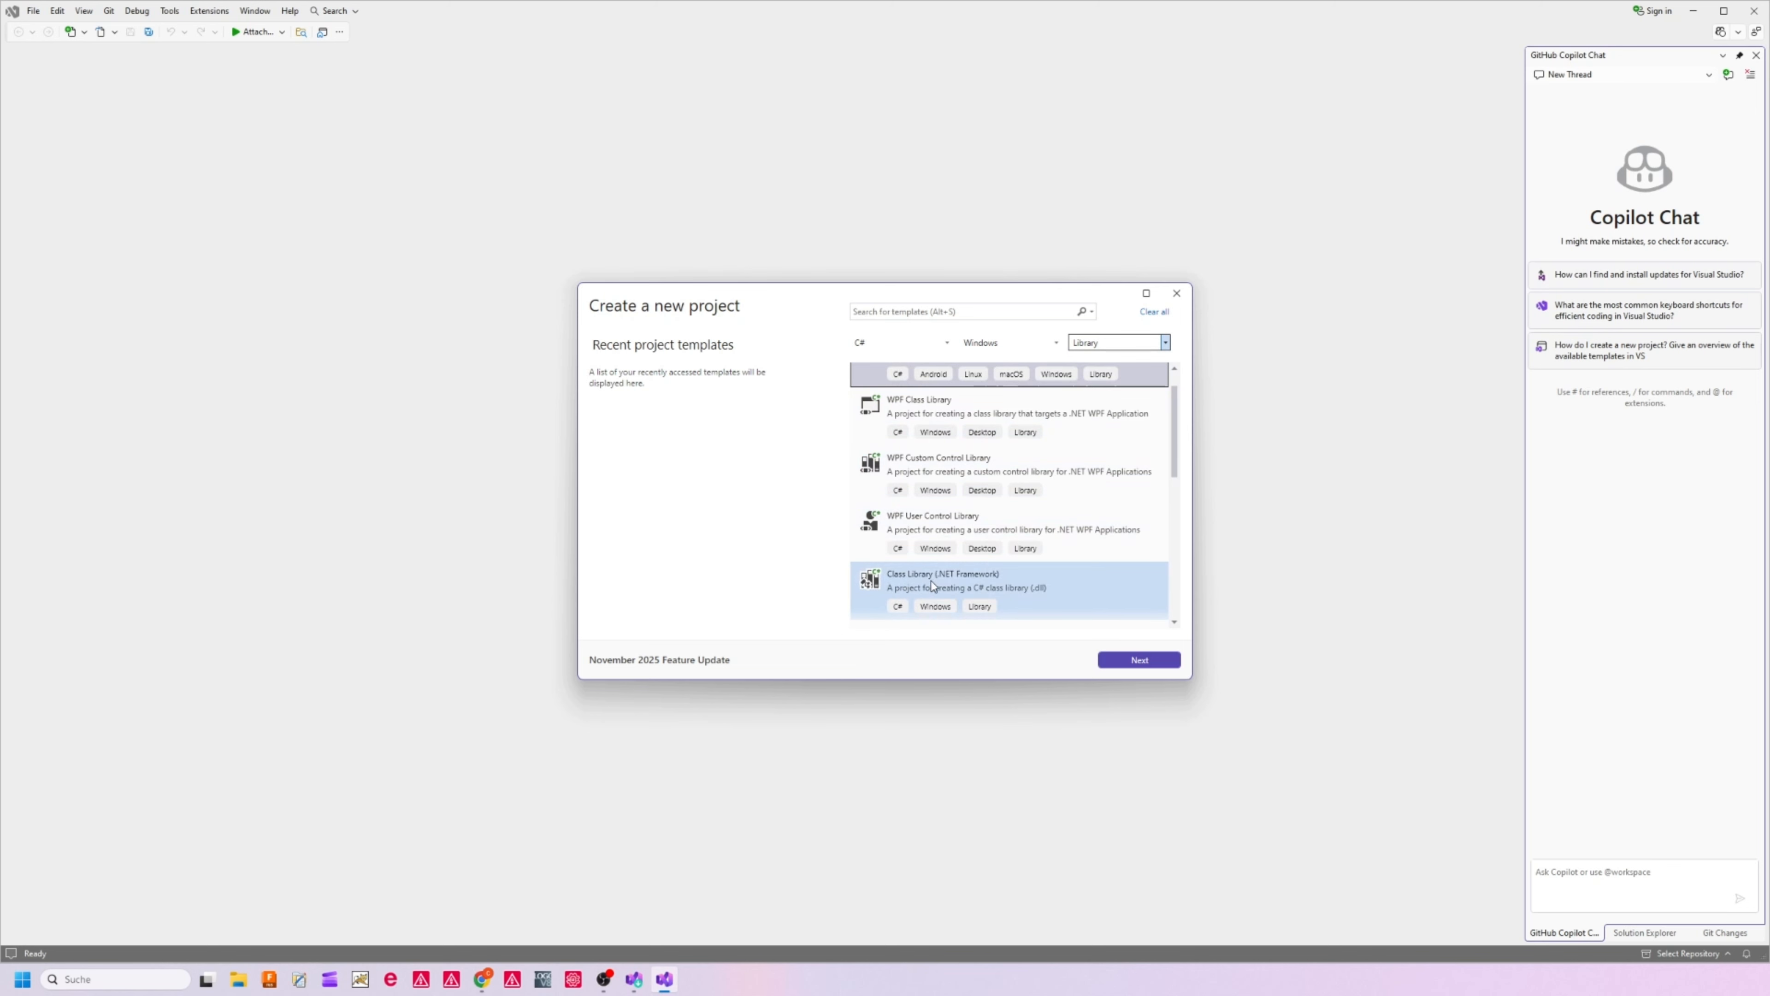
left_click(979, 586)
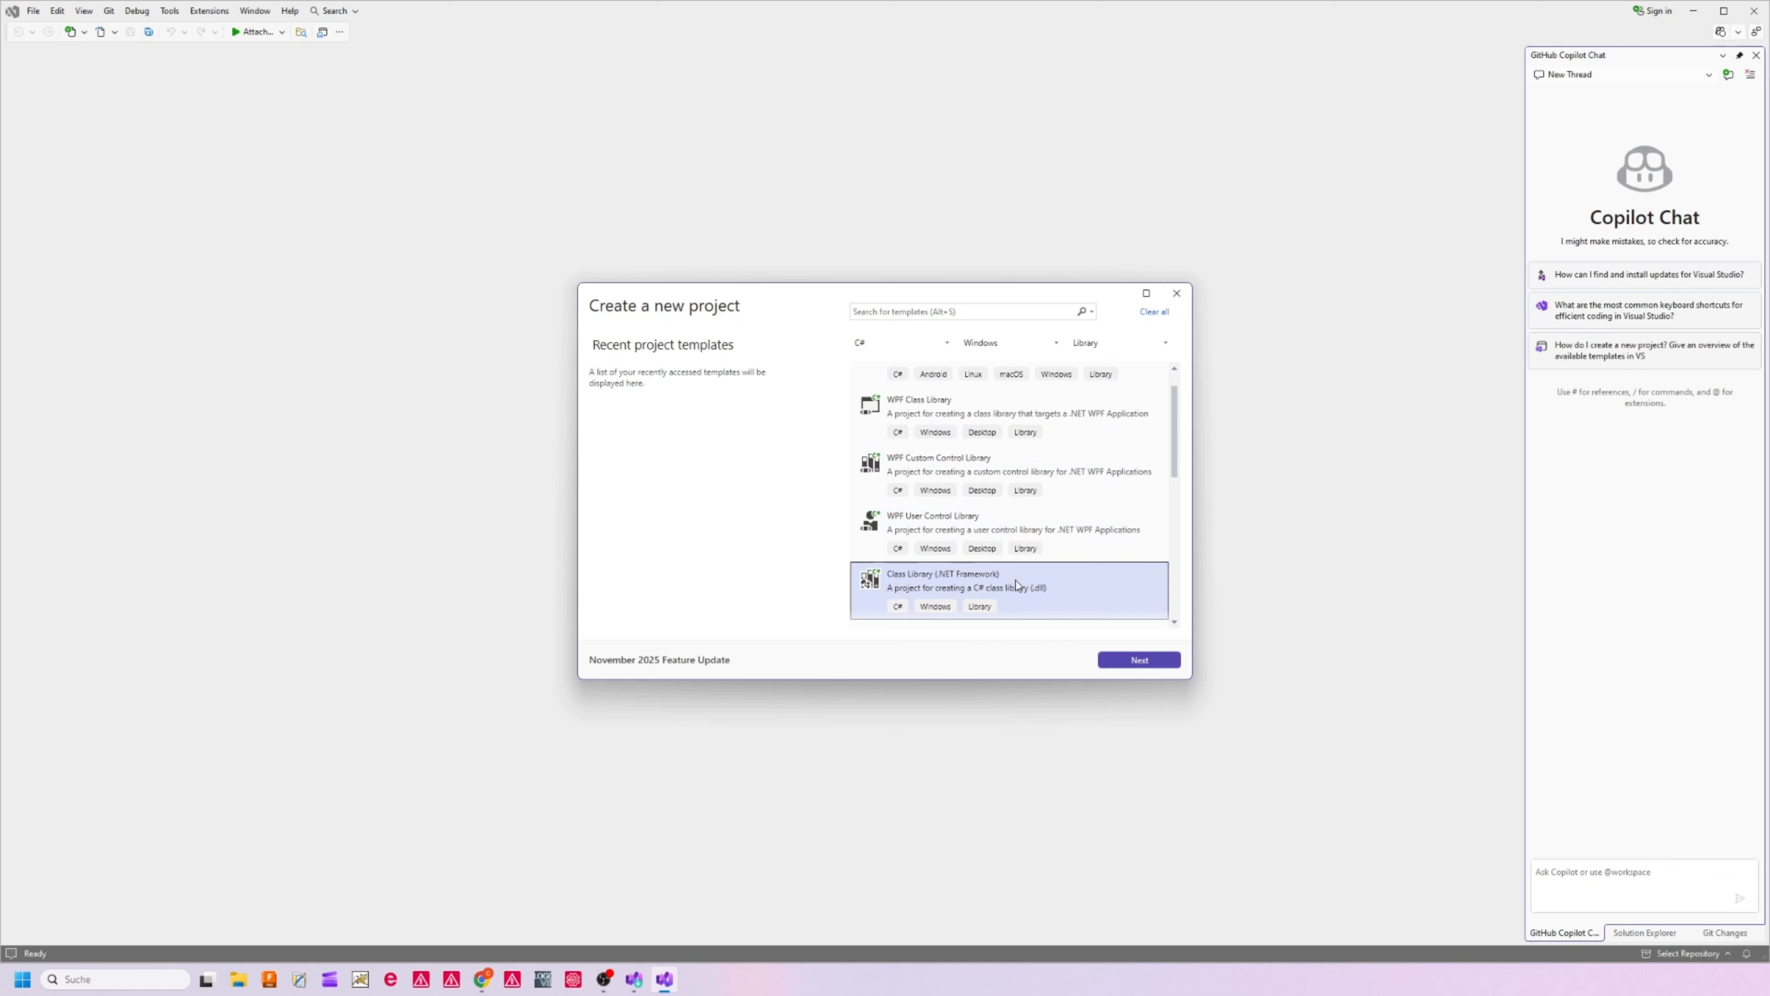
left_click(1138, 660)
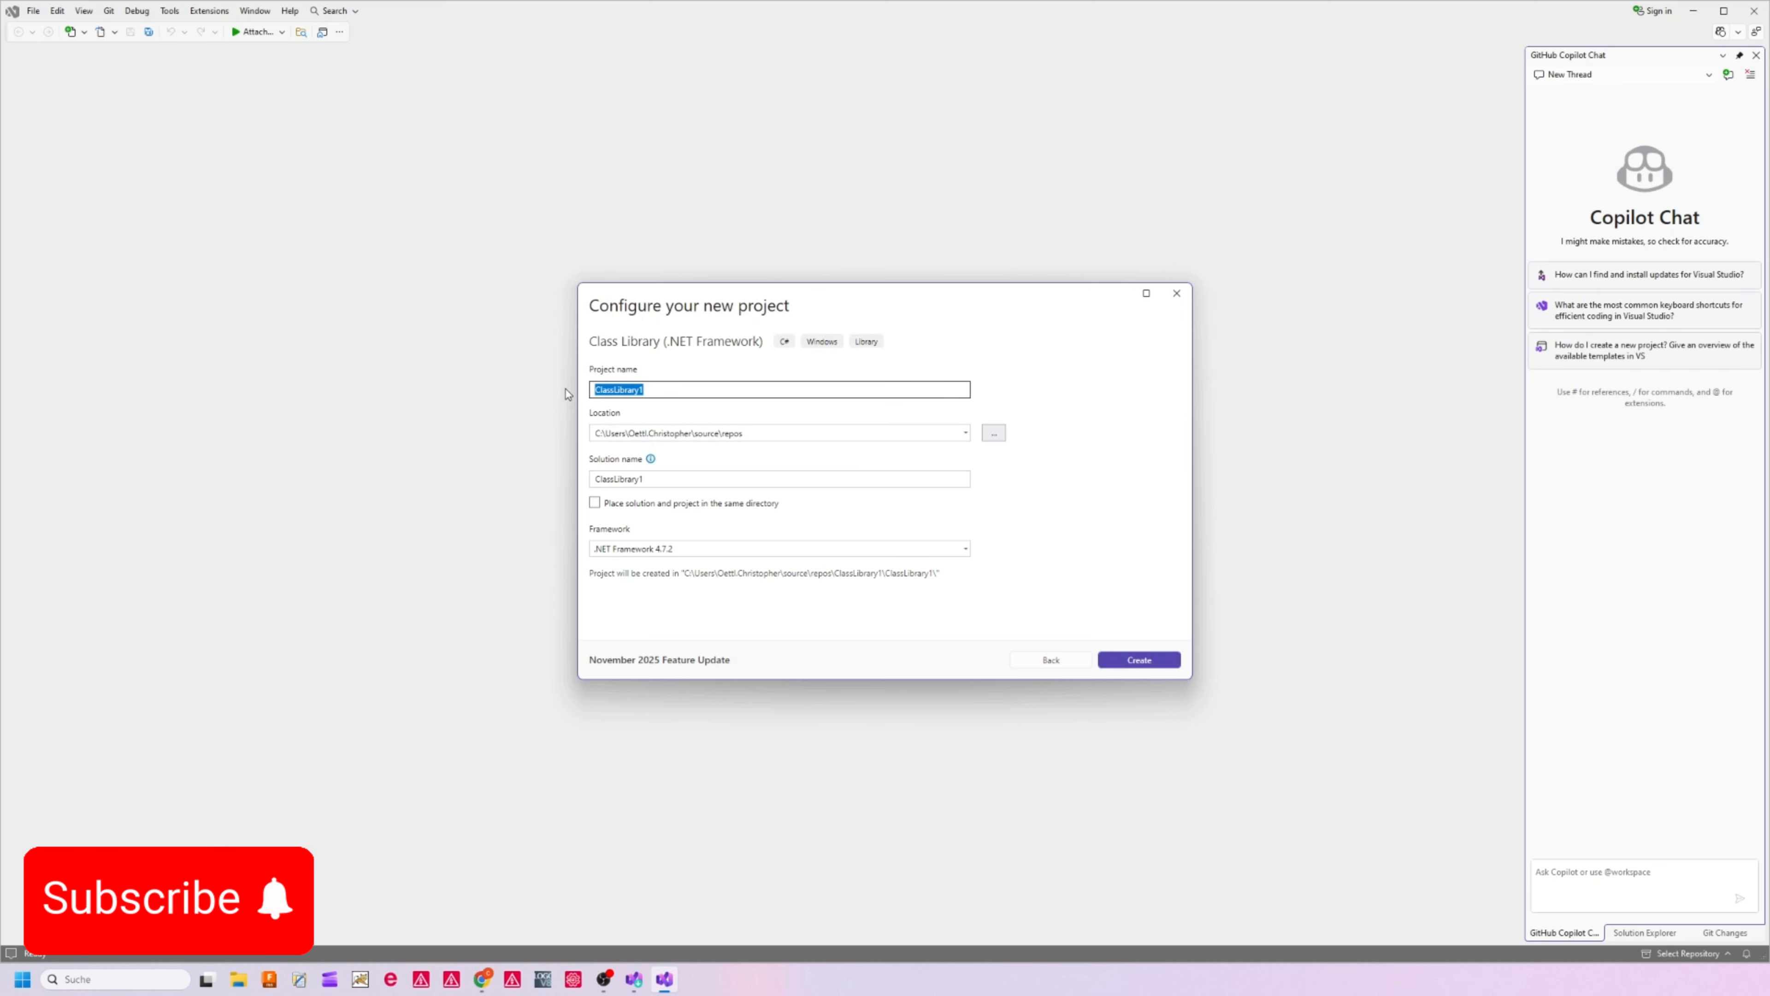
Name the project "EPLAN Scrtipting Series", keep the default location, and set the framework to .NET Framework 4.8.1
left_click(797, 434)
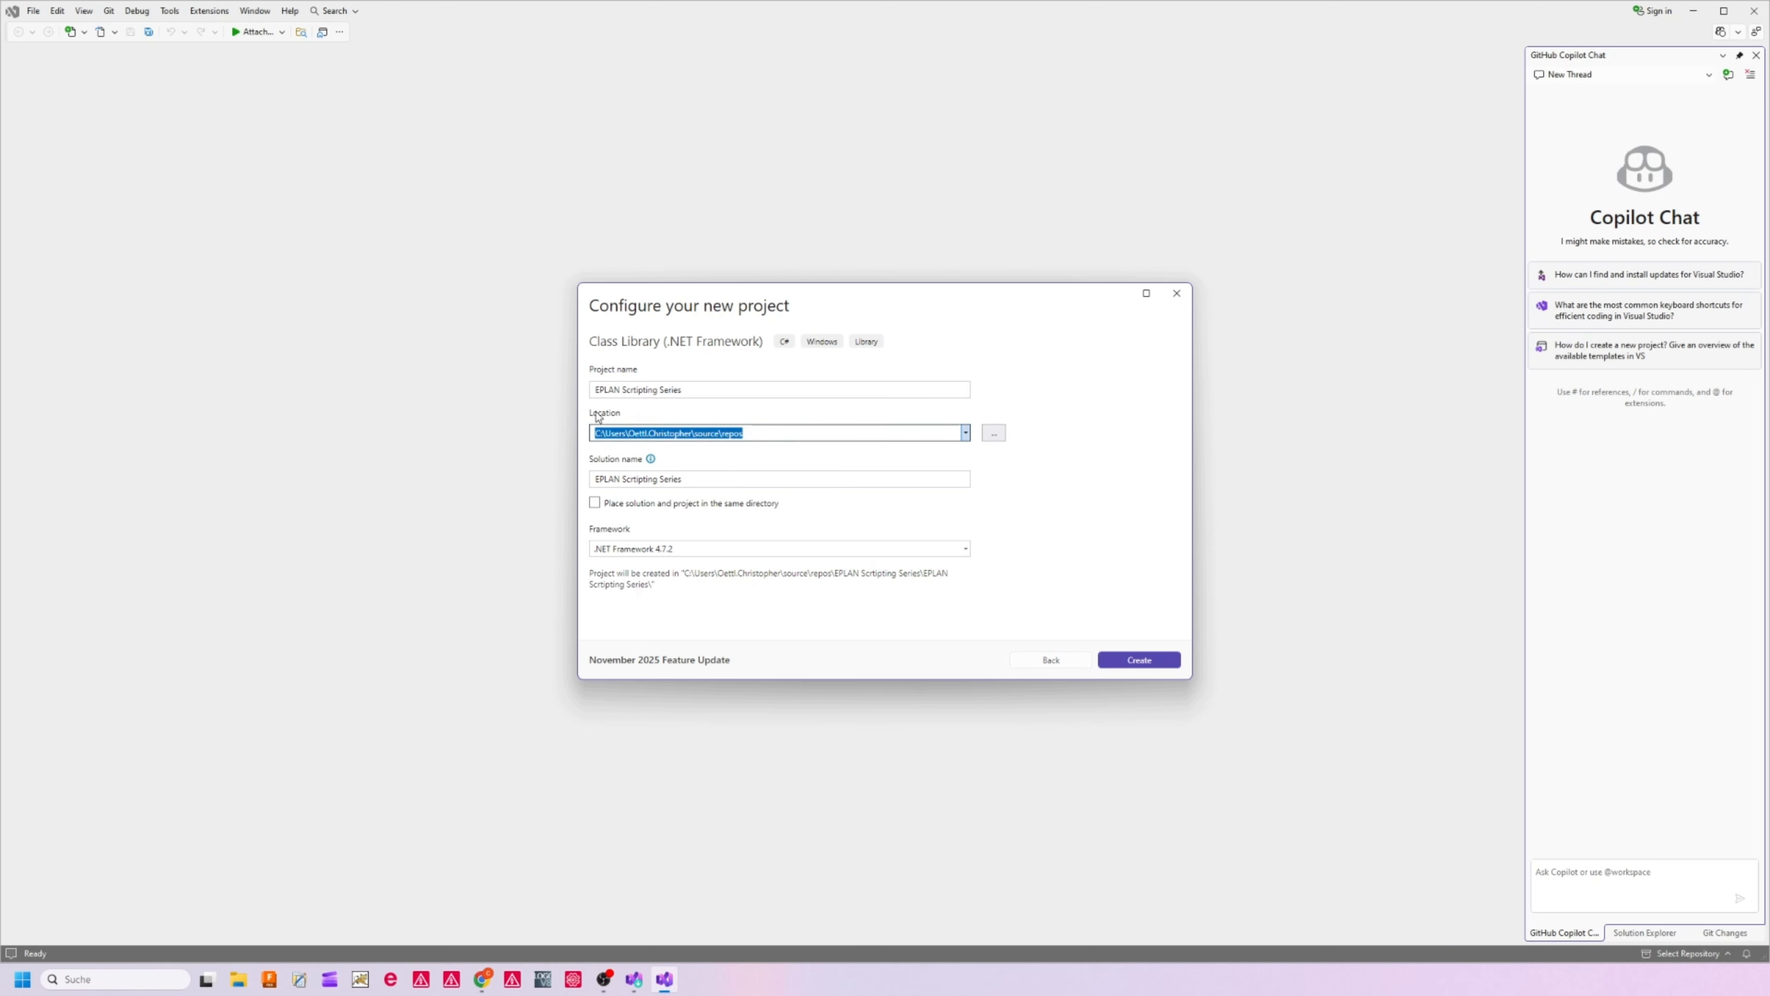
left_click(697, 551)
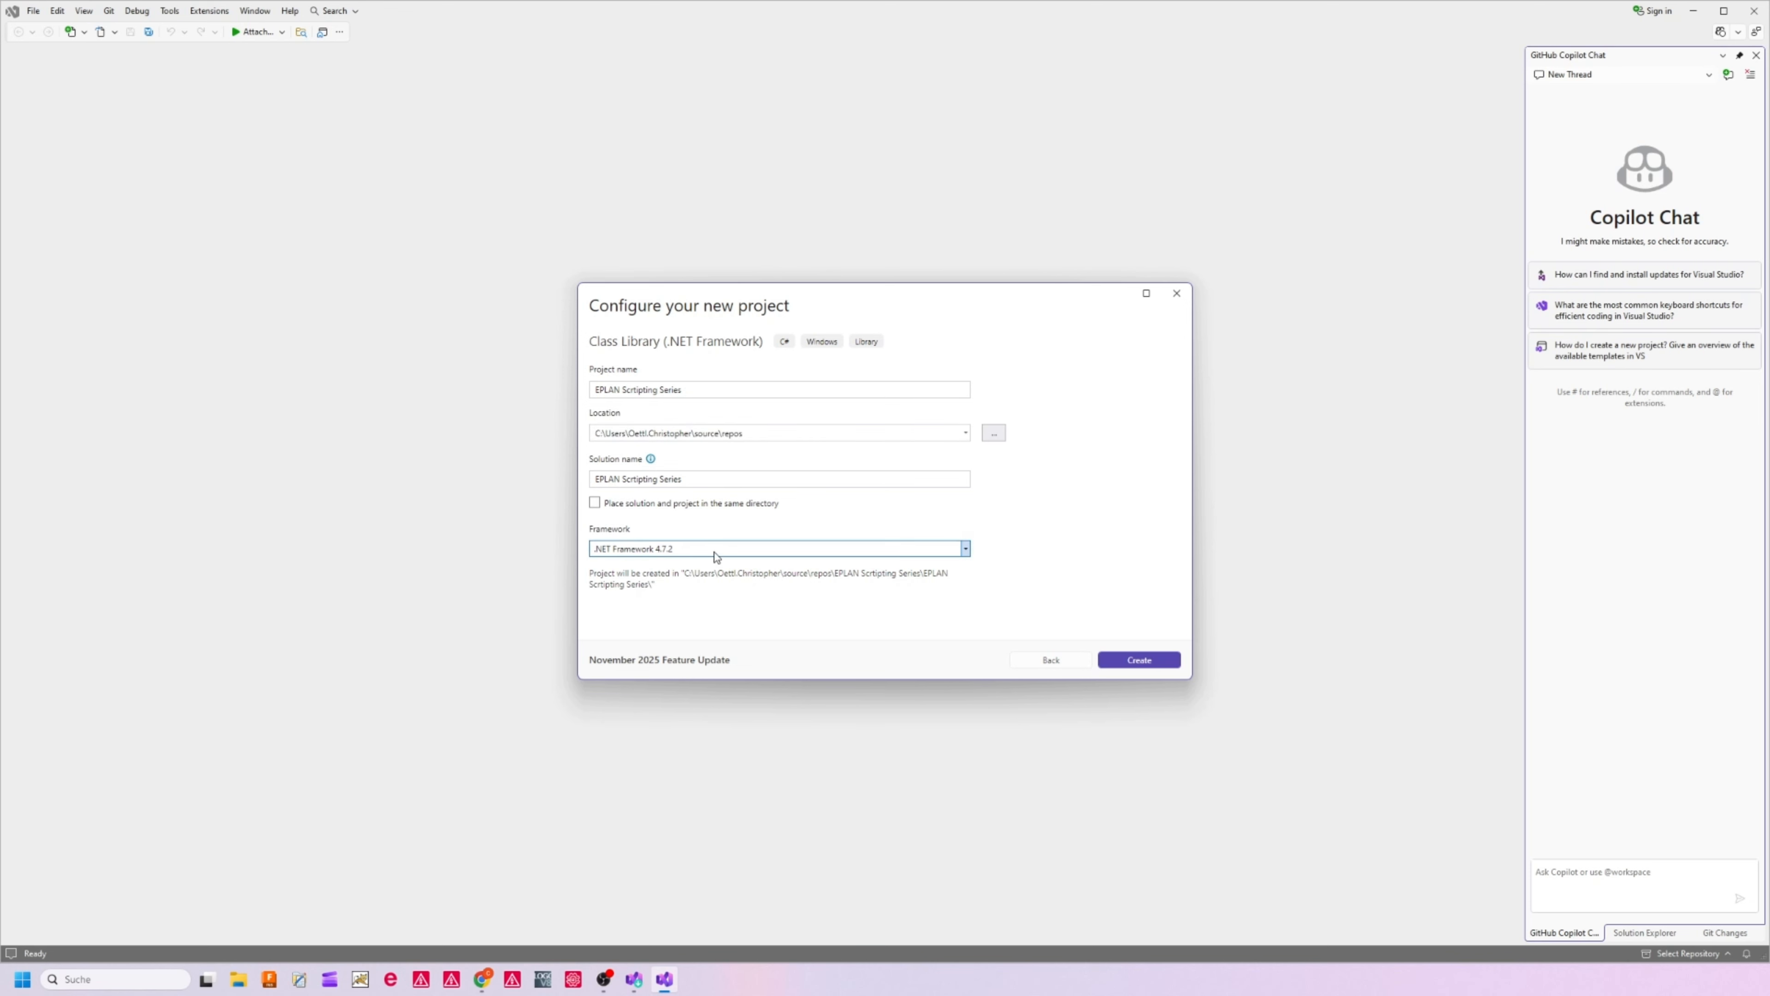
left_click(717, 556)
left_click(802, 556)
left_click(682, 549)
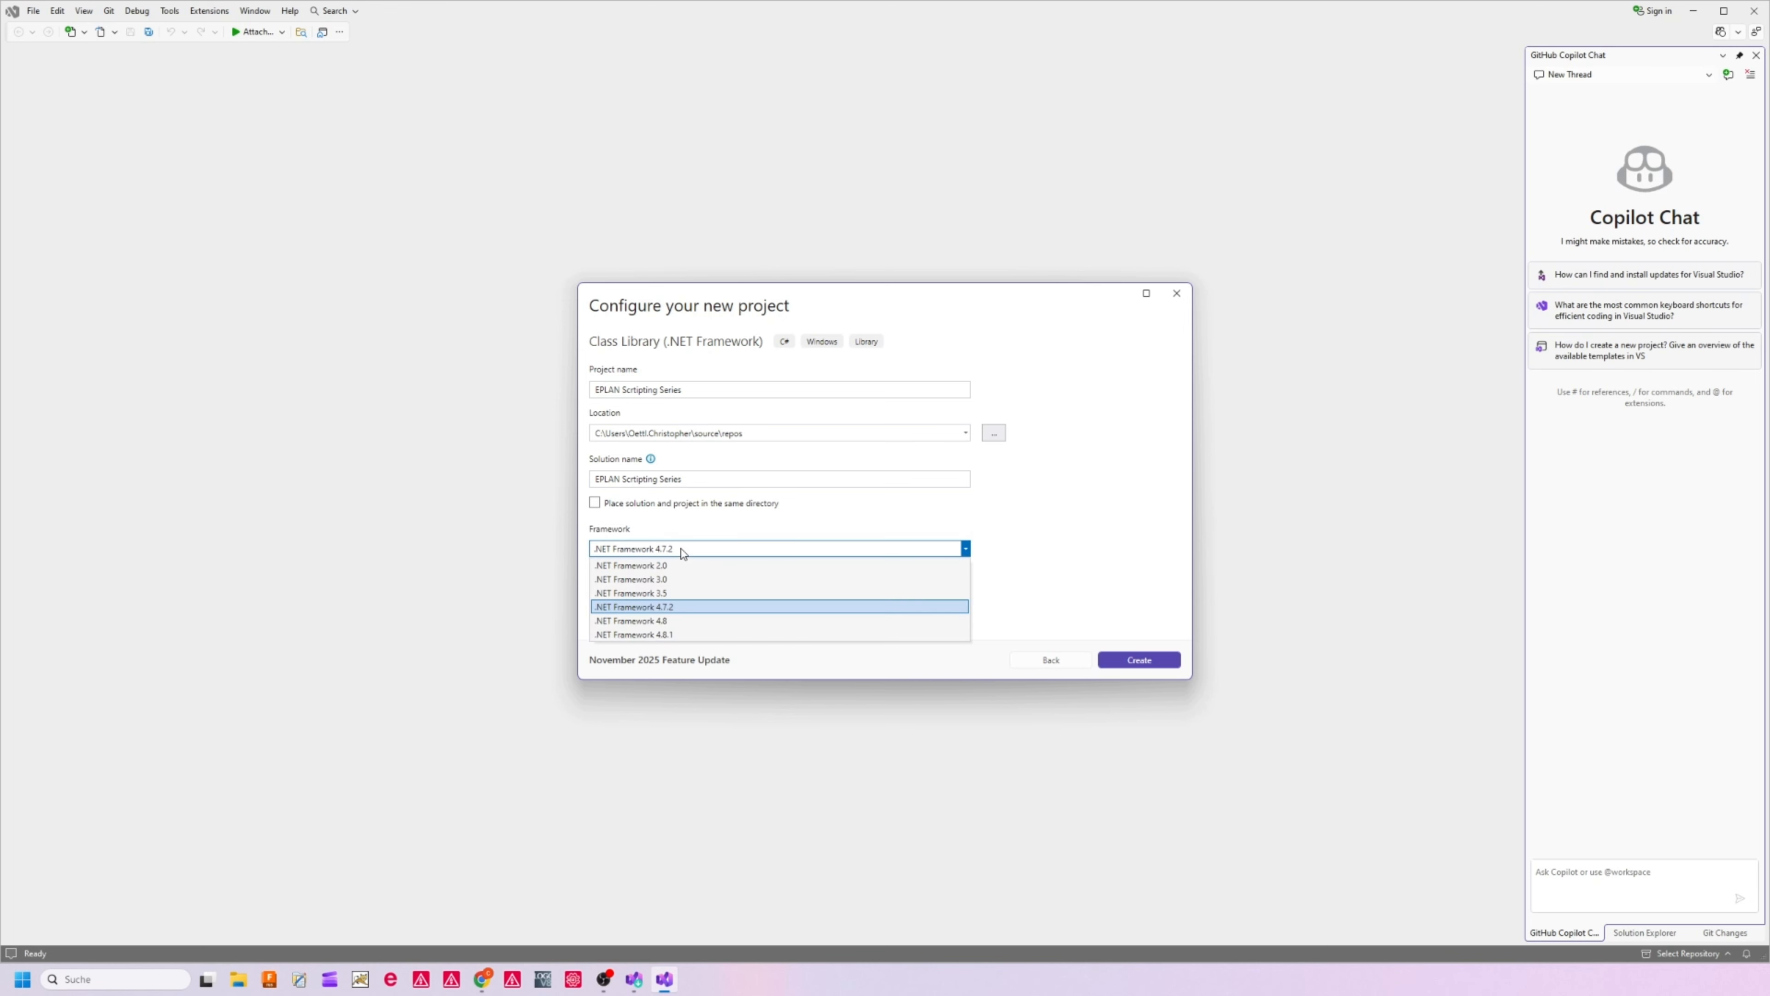
left_click(731, 634)
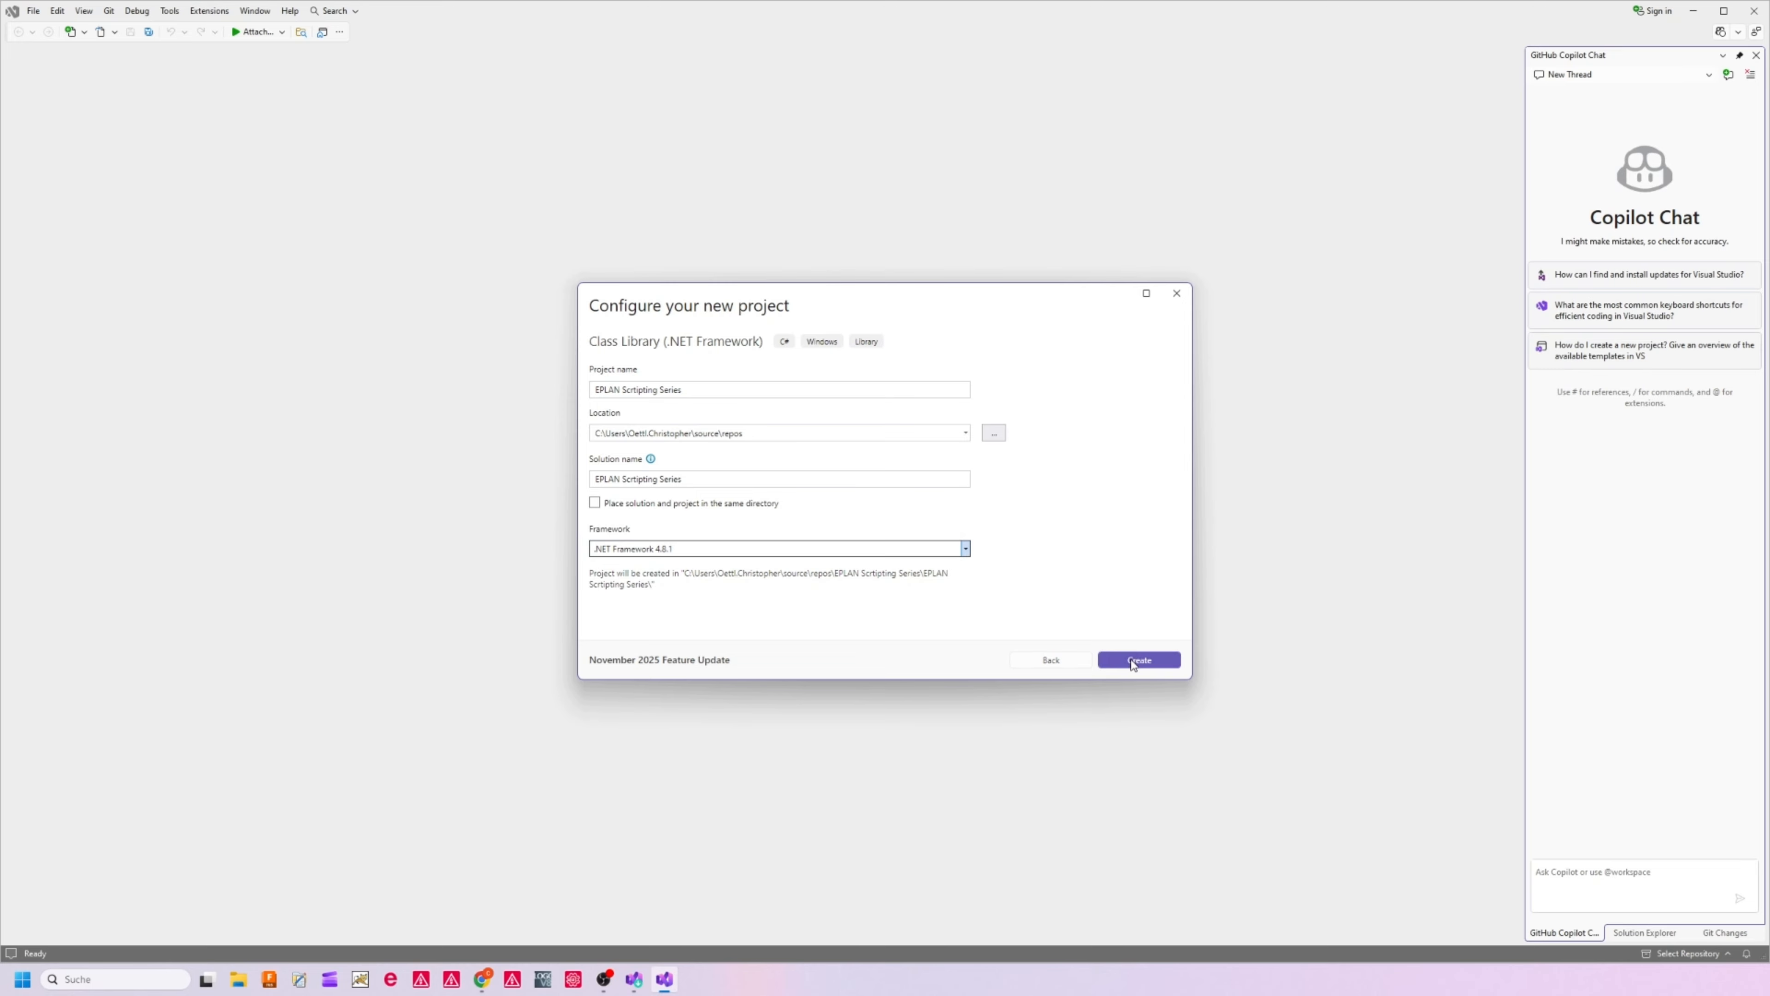
Create the project and dock the Solution Explorer to the left of the code editor
left_click(1139, 660)
left_click_drag(1603, 53, 832, 495)
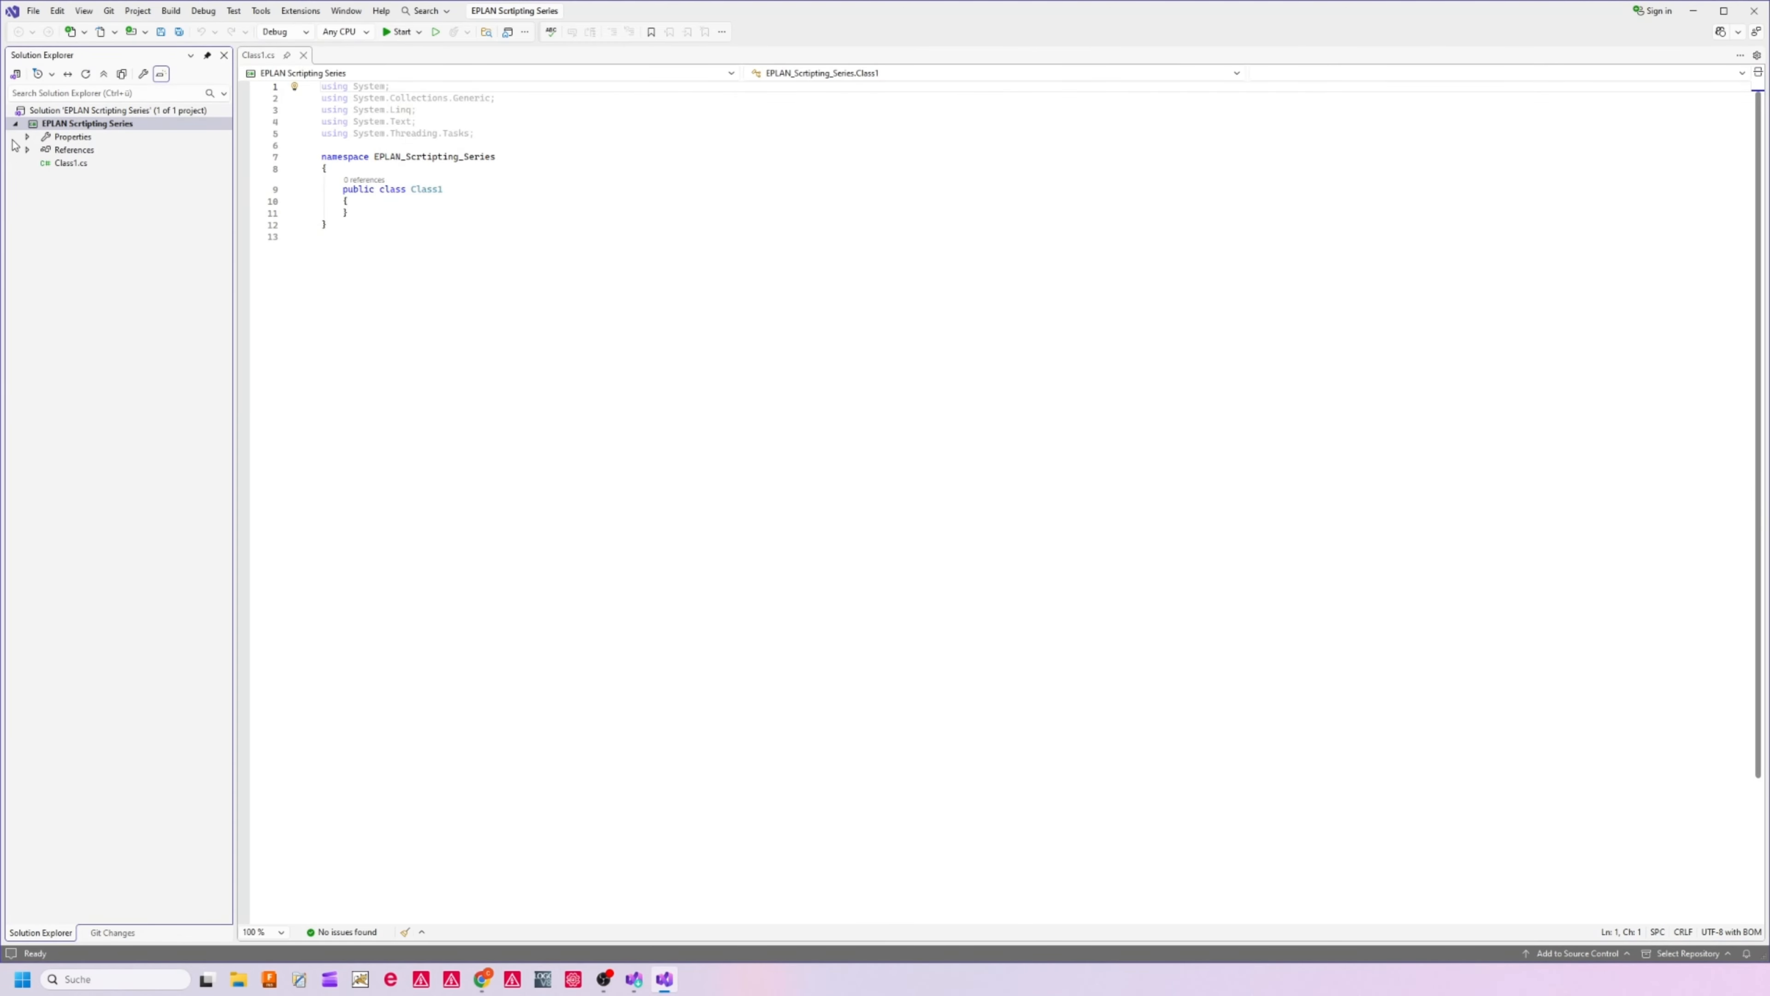
Start adding references to the project and browse to the folder Programme > EPLAN > Platform > 2026.0.3 > Bin on drive C
left_click(69, 152)
right_click(70, 152)
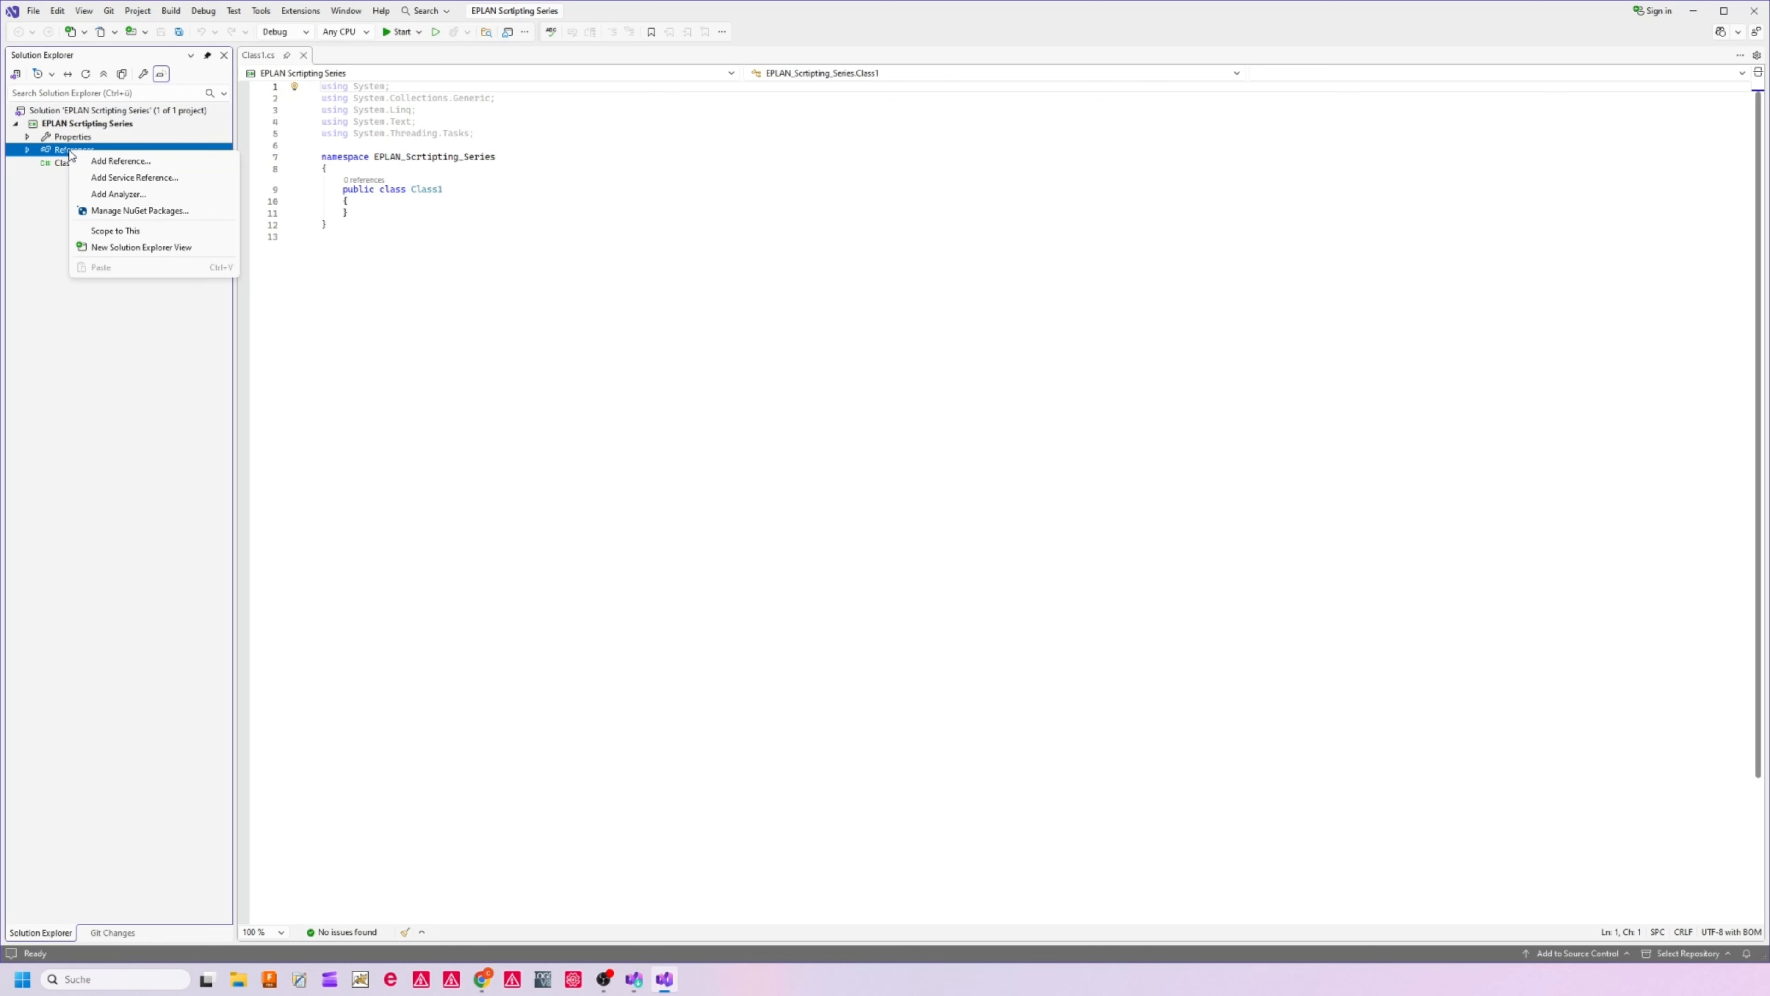
left_click(122, 161)
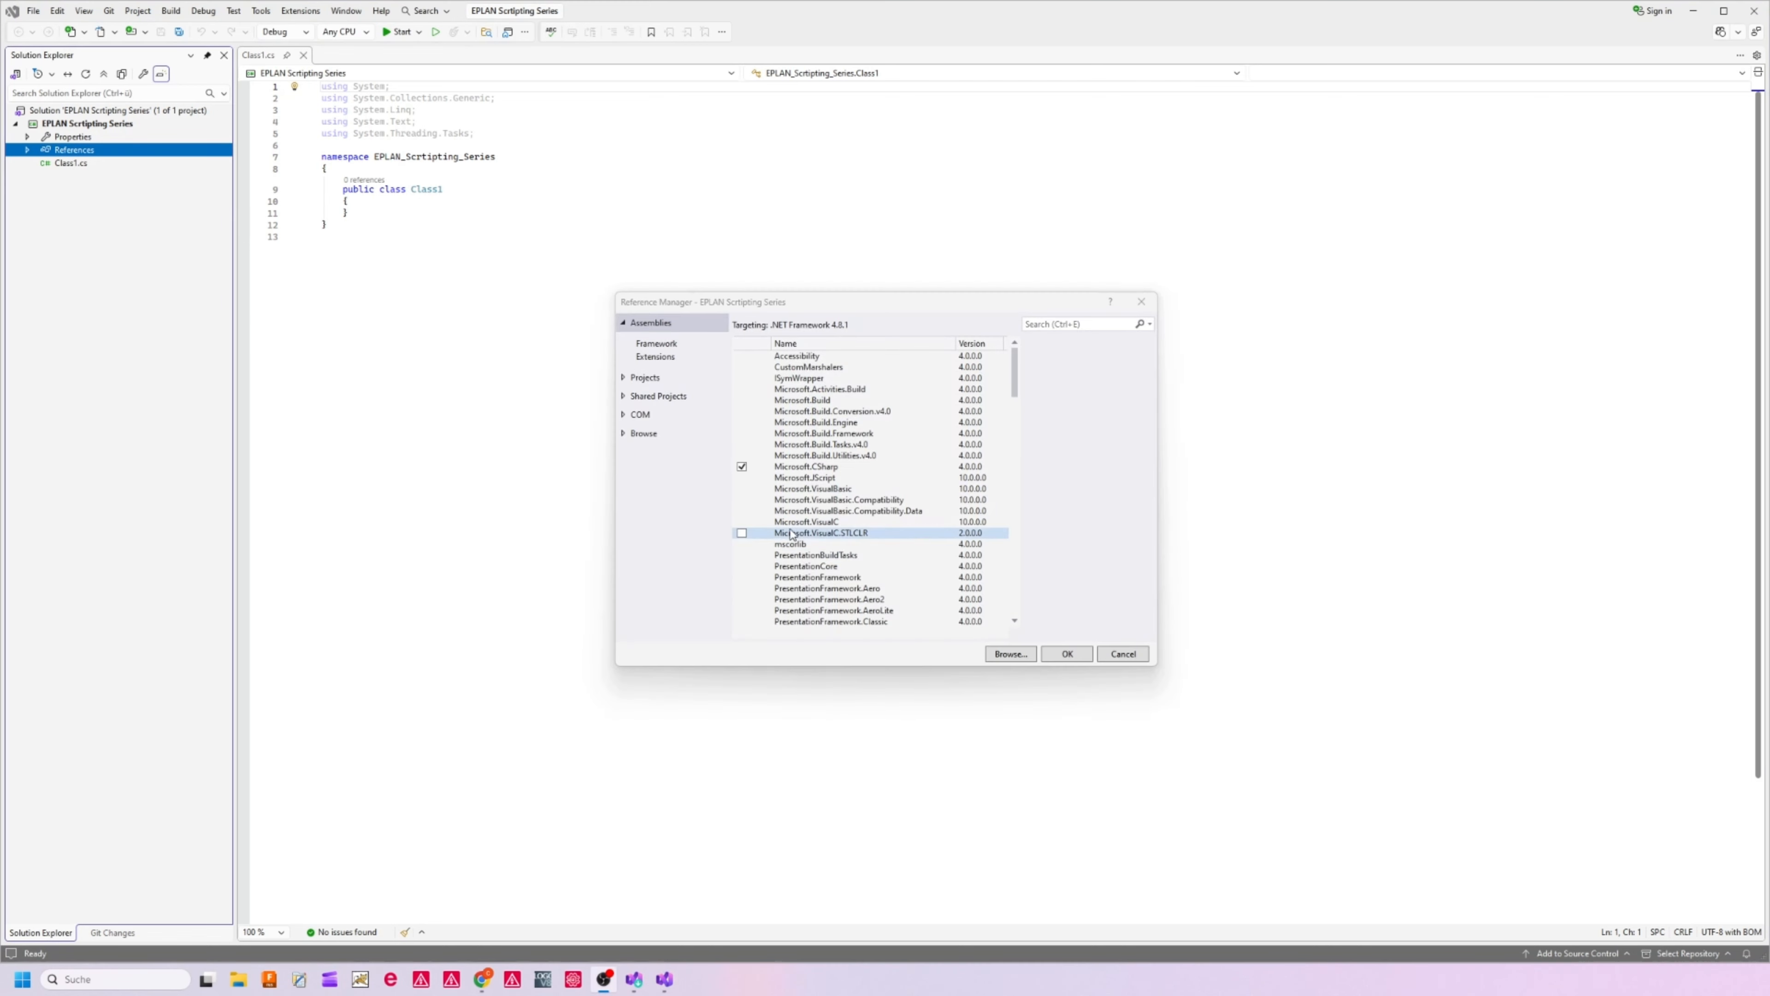
left_click(1010, 654)
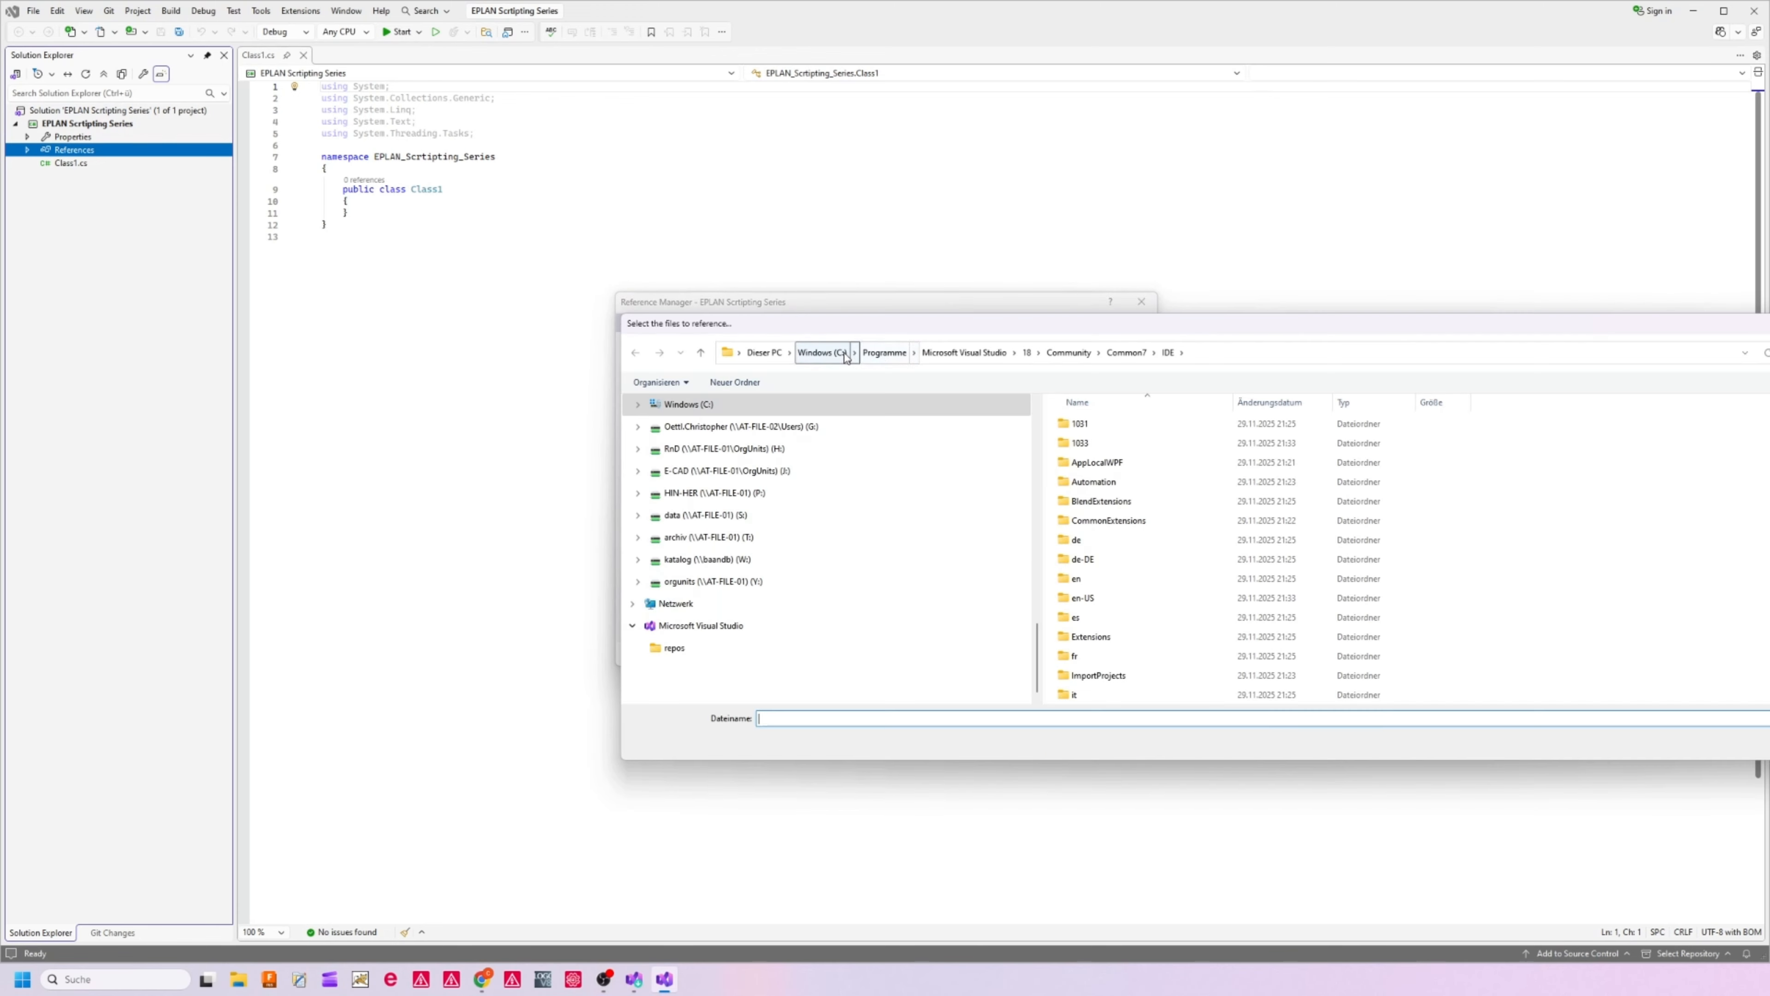
left_click(883, 354)
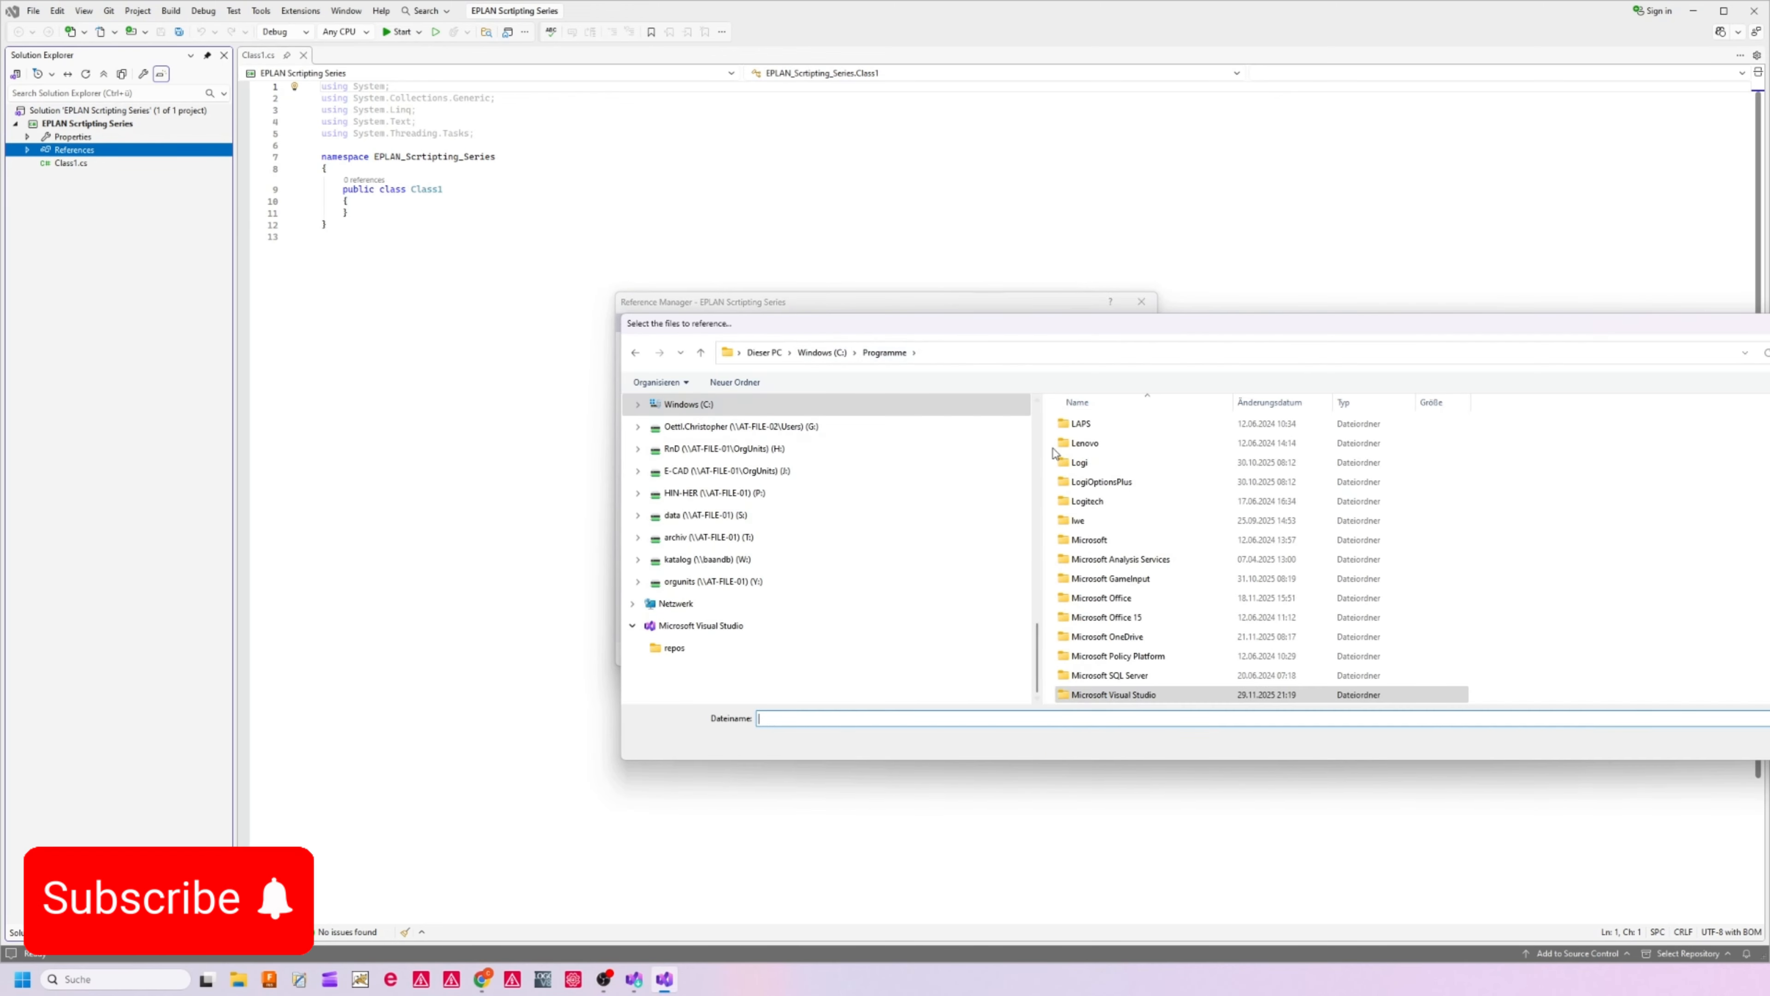
scroll(1094, 573, "down", 4)
scroll(1095, 573, "down", 4)
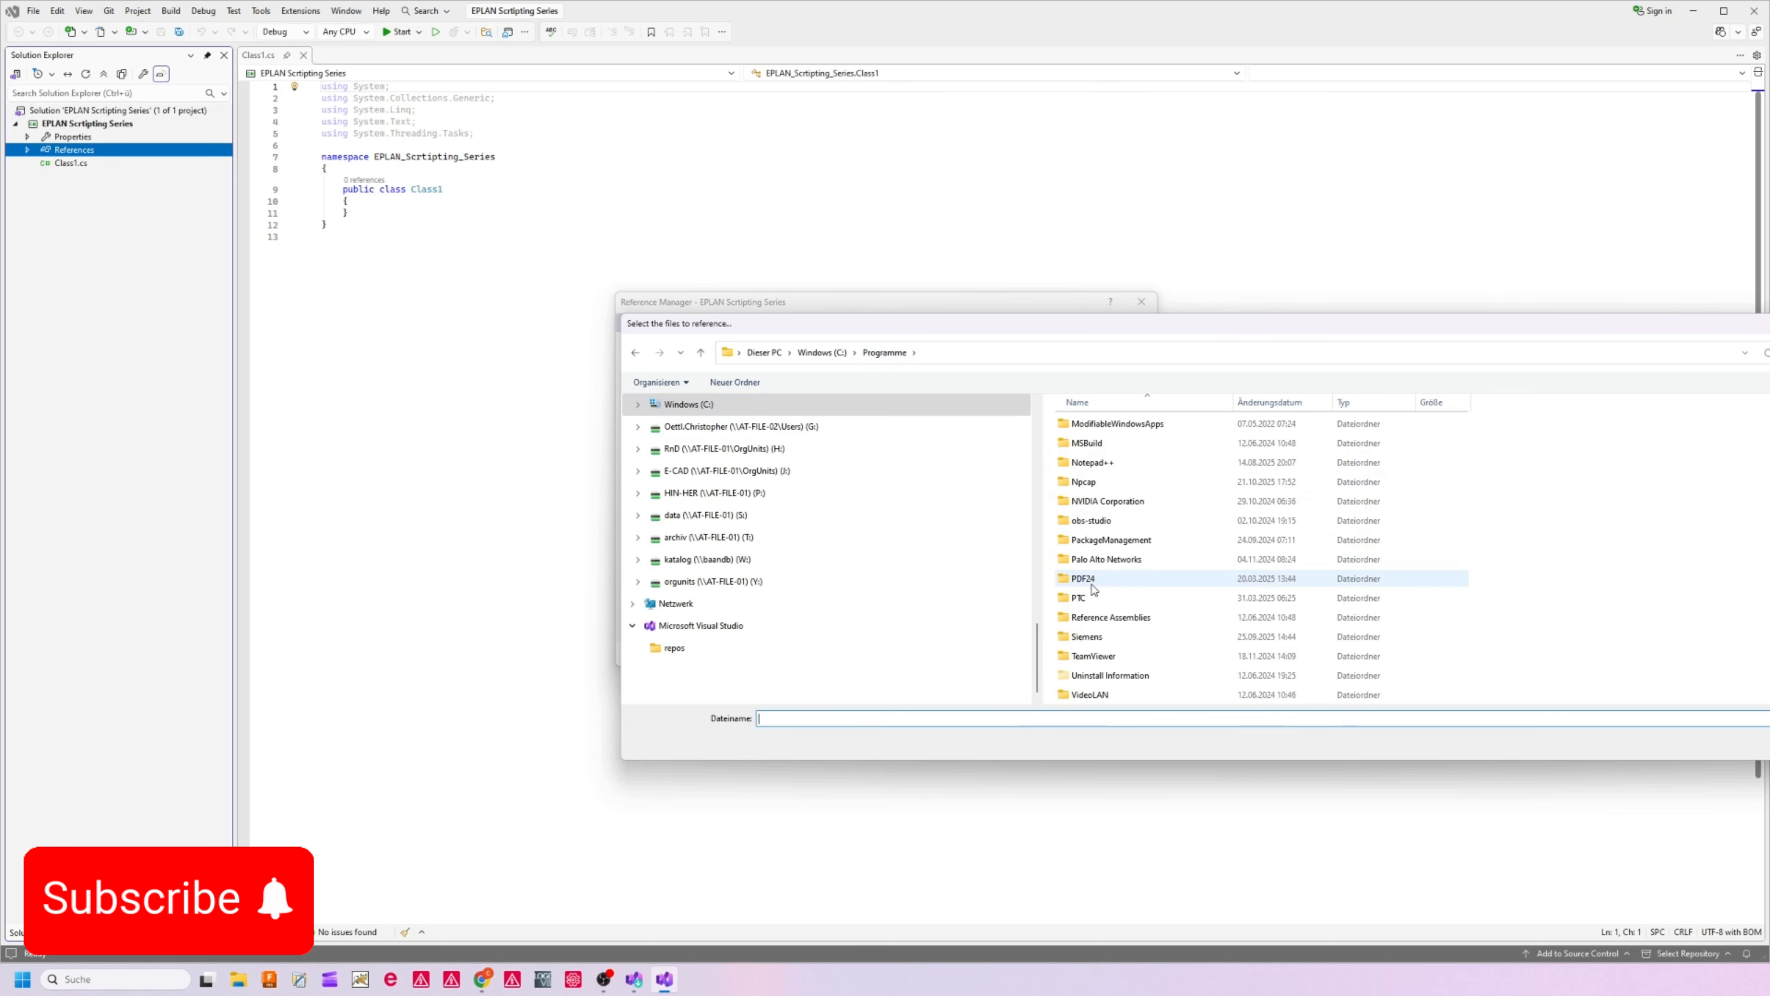
scroll(1084, 604, "up", 8)
double_click(1087, 443)
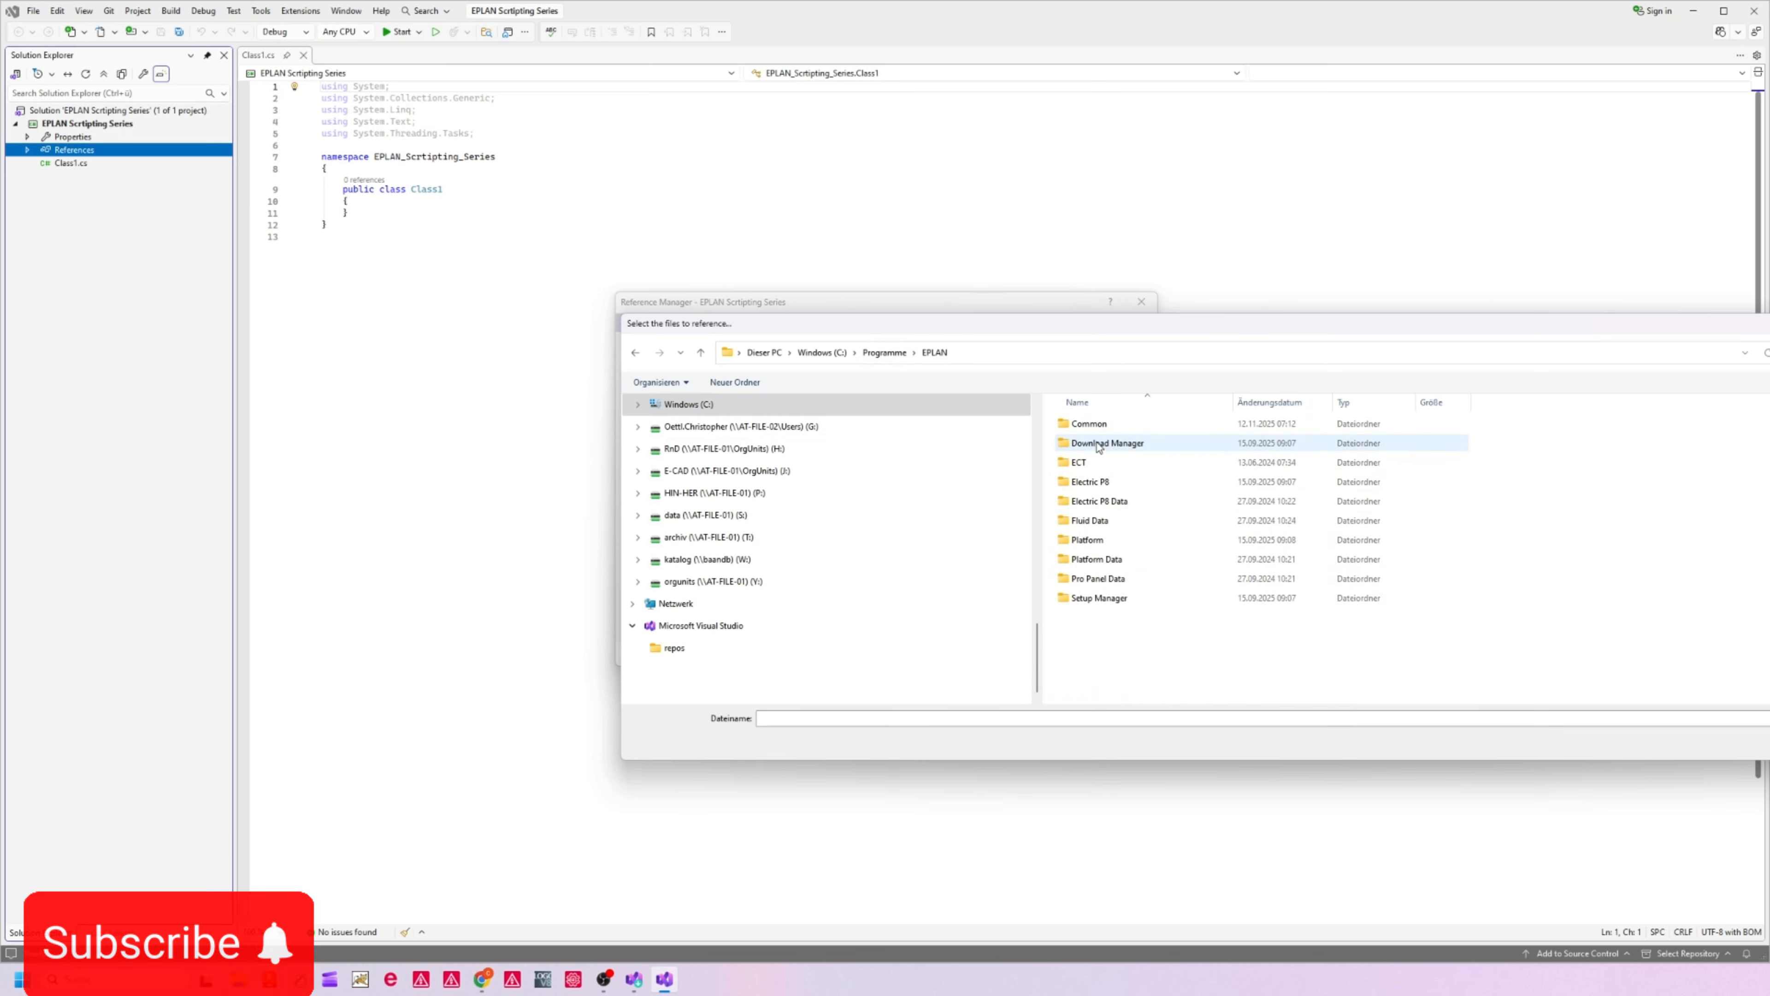
double_click(1109, 541)
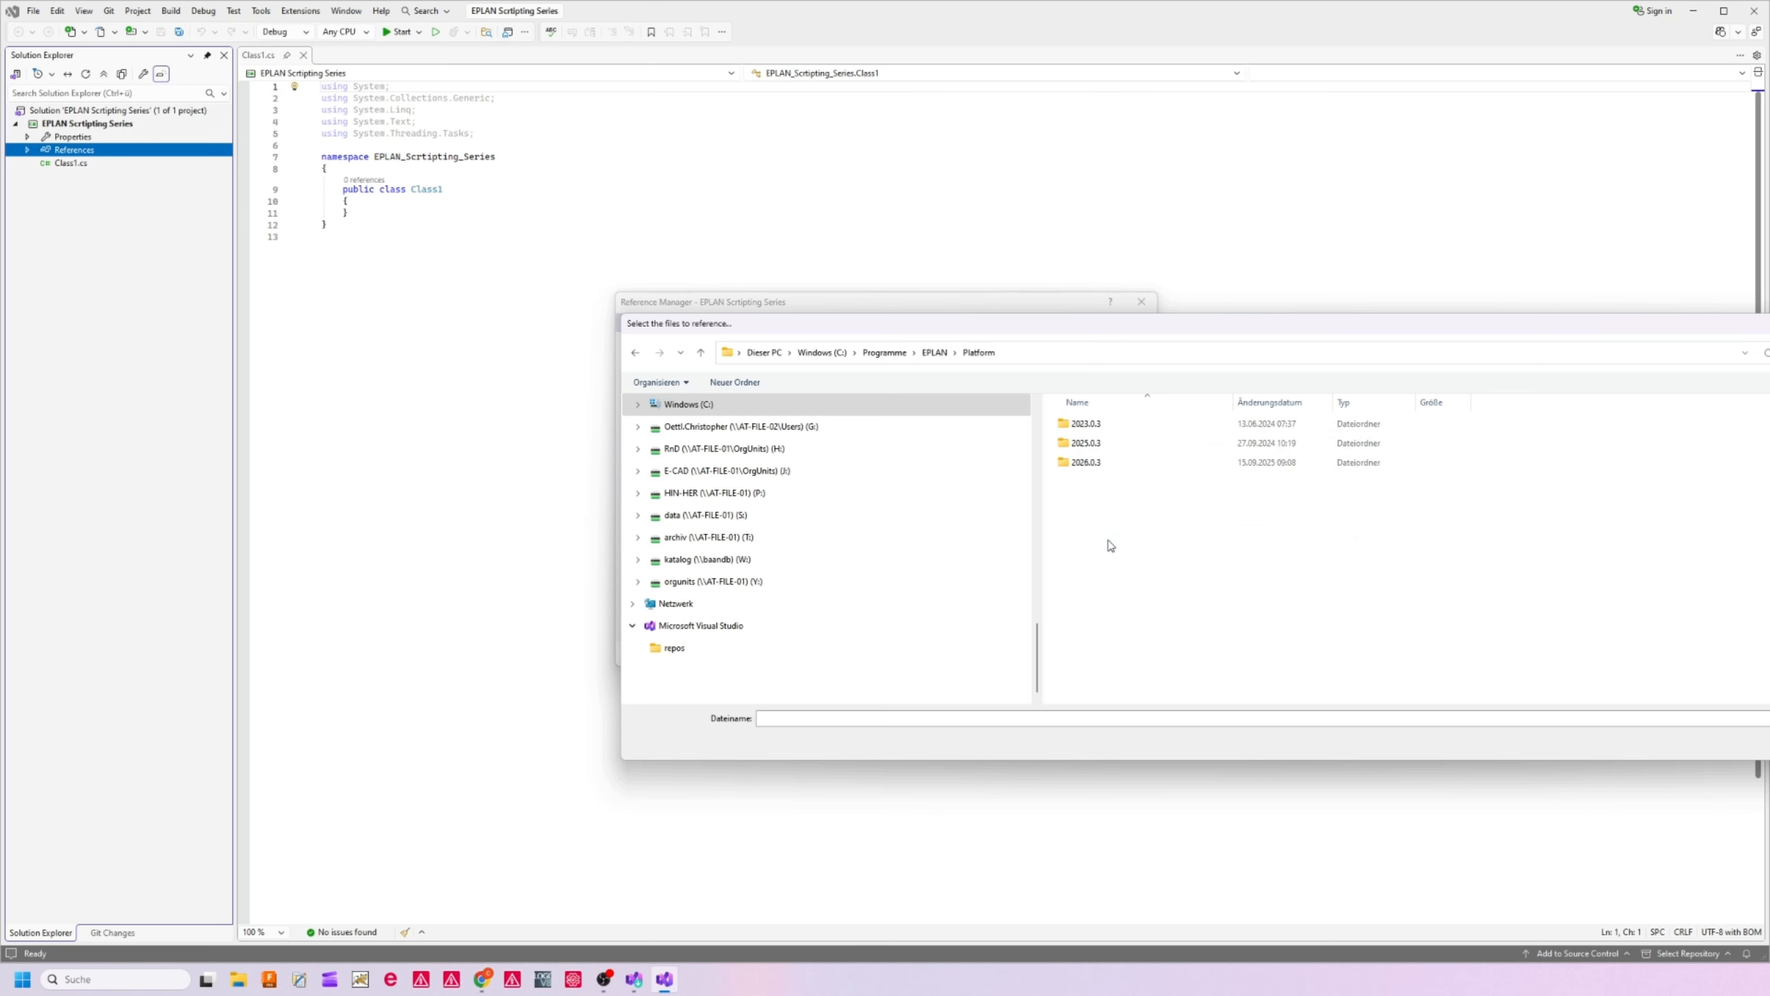
double_click(1085, 464)
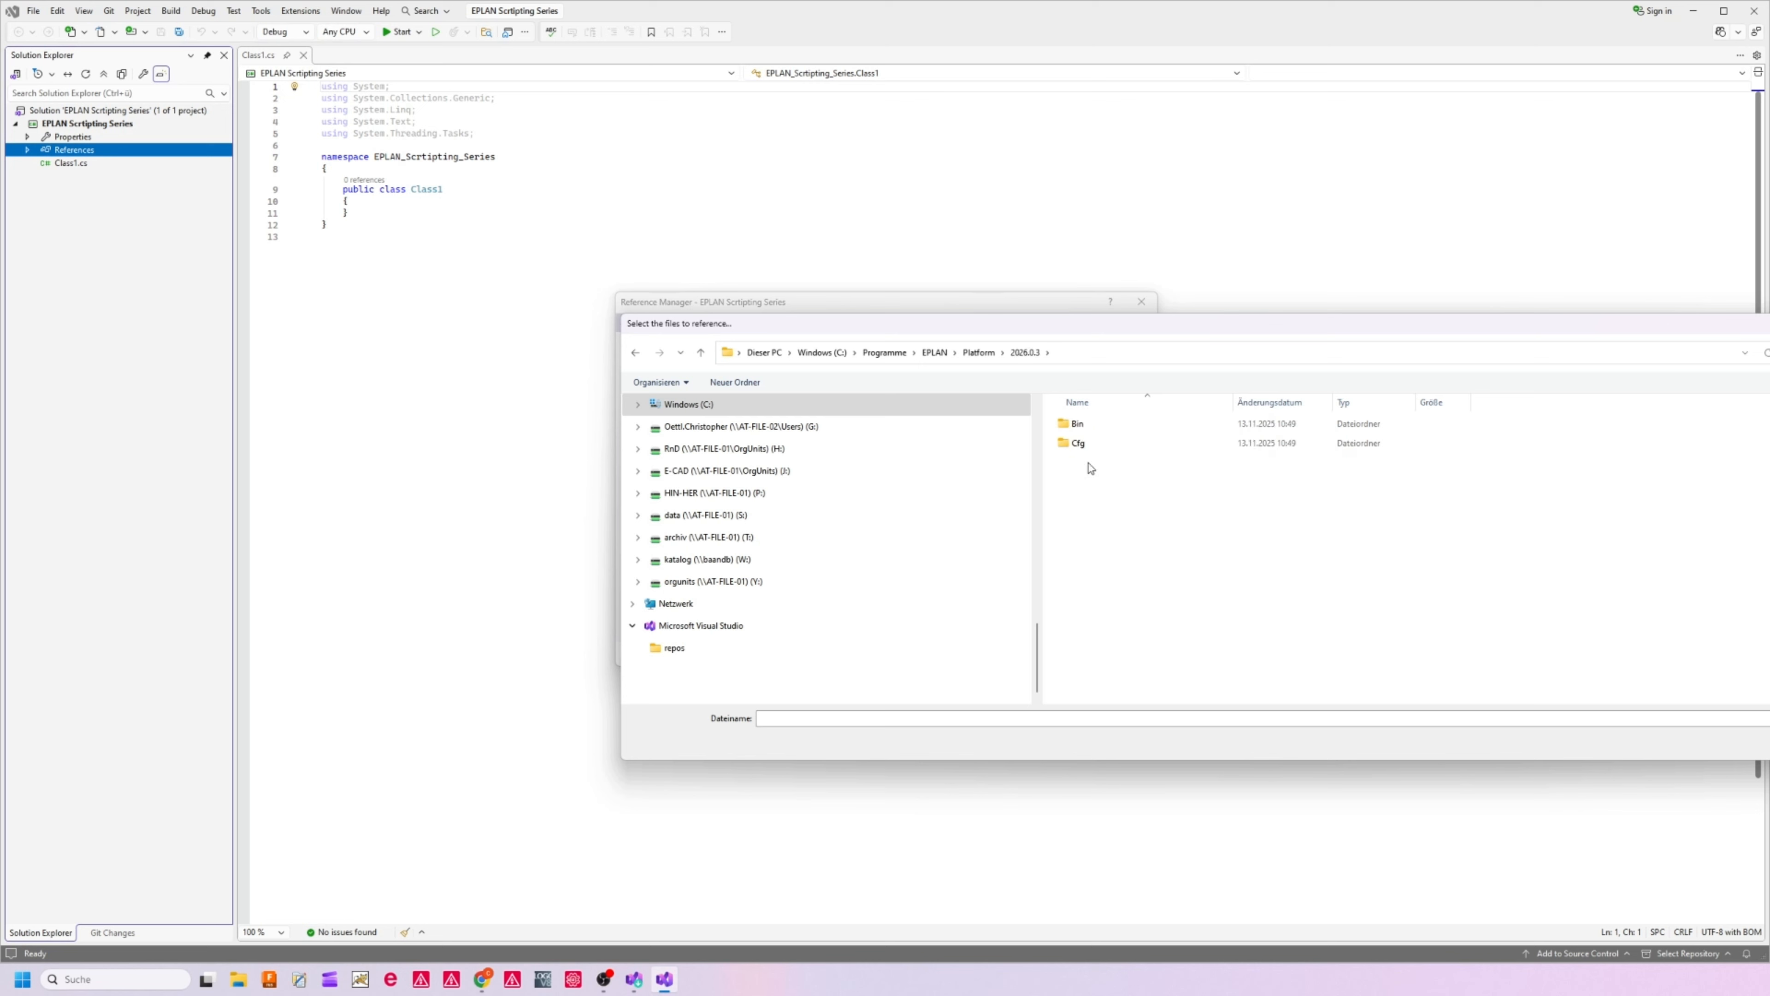
double_click(1079, 424)
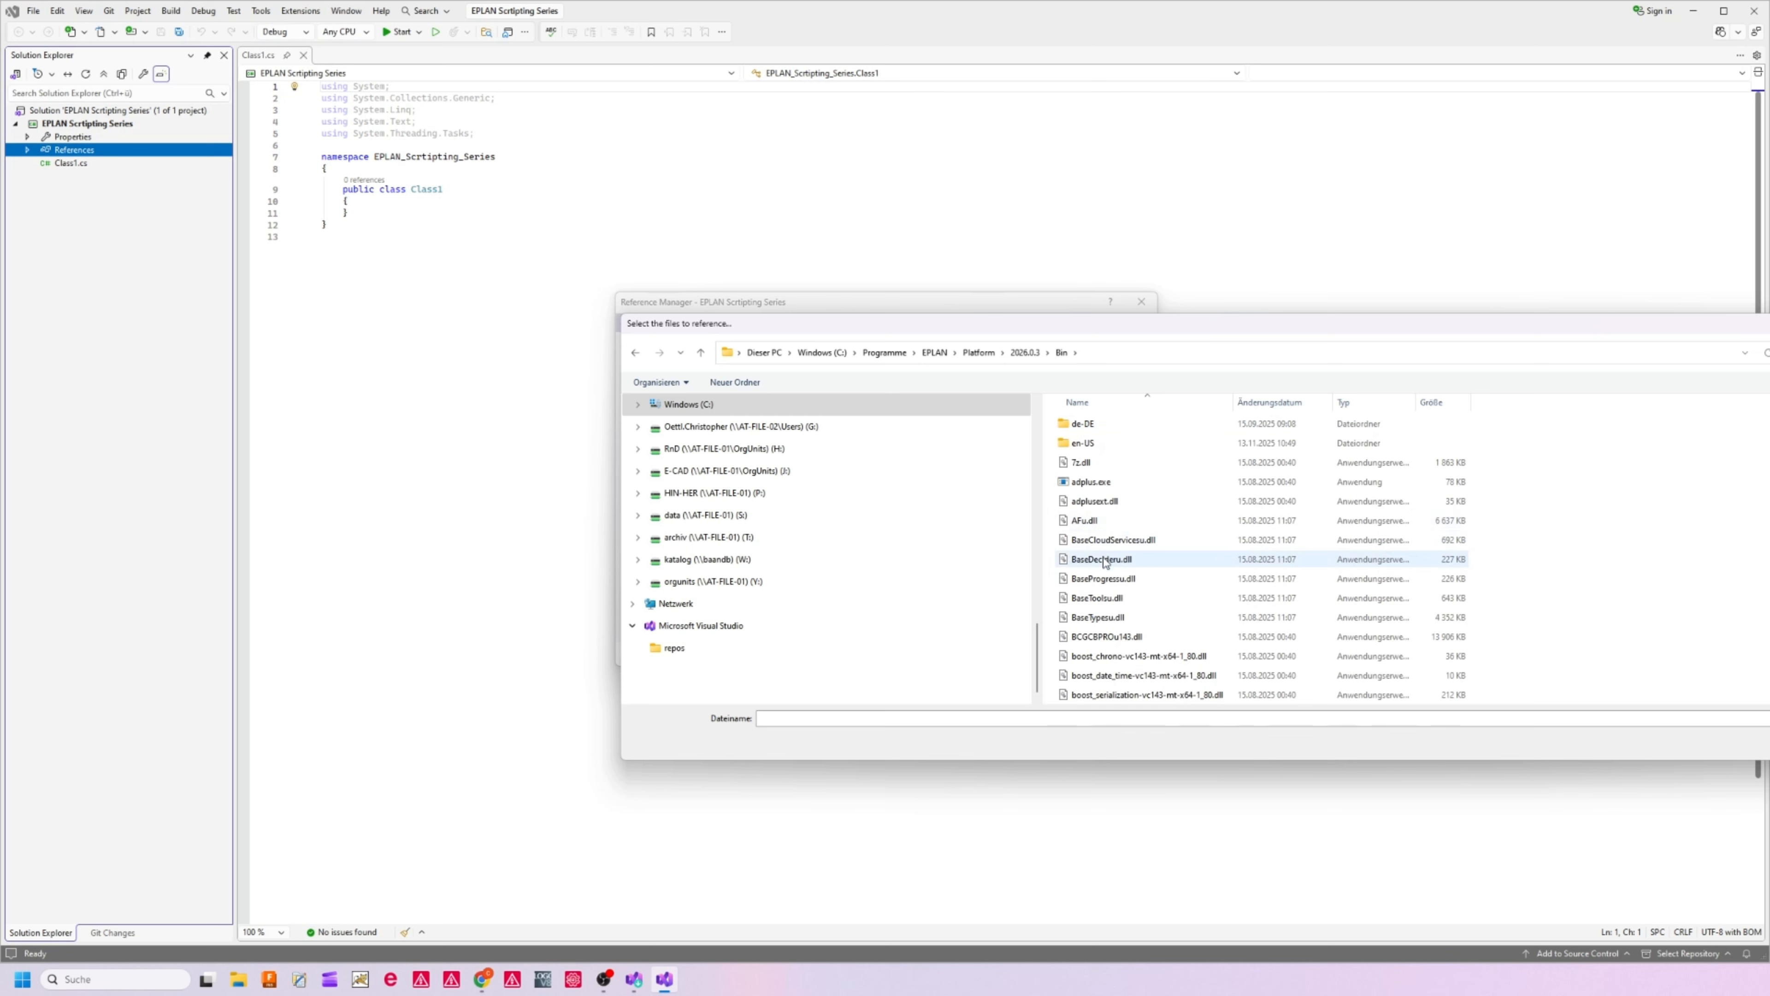
Add Eplan.EplApi.AFu.dll, Eplan.EplApi.Baseu.dll, Eplan.EplApi.Guiu.dll and Eplan.EplApi.MasterDatau.dll as references, then check them in the project's reference list
scroll(1103, 603, "down", 5)
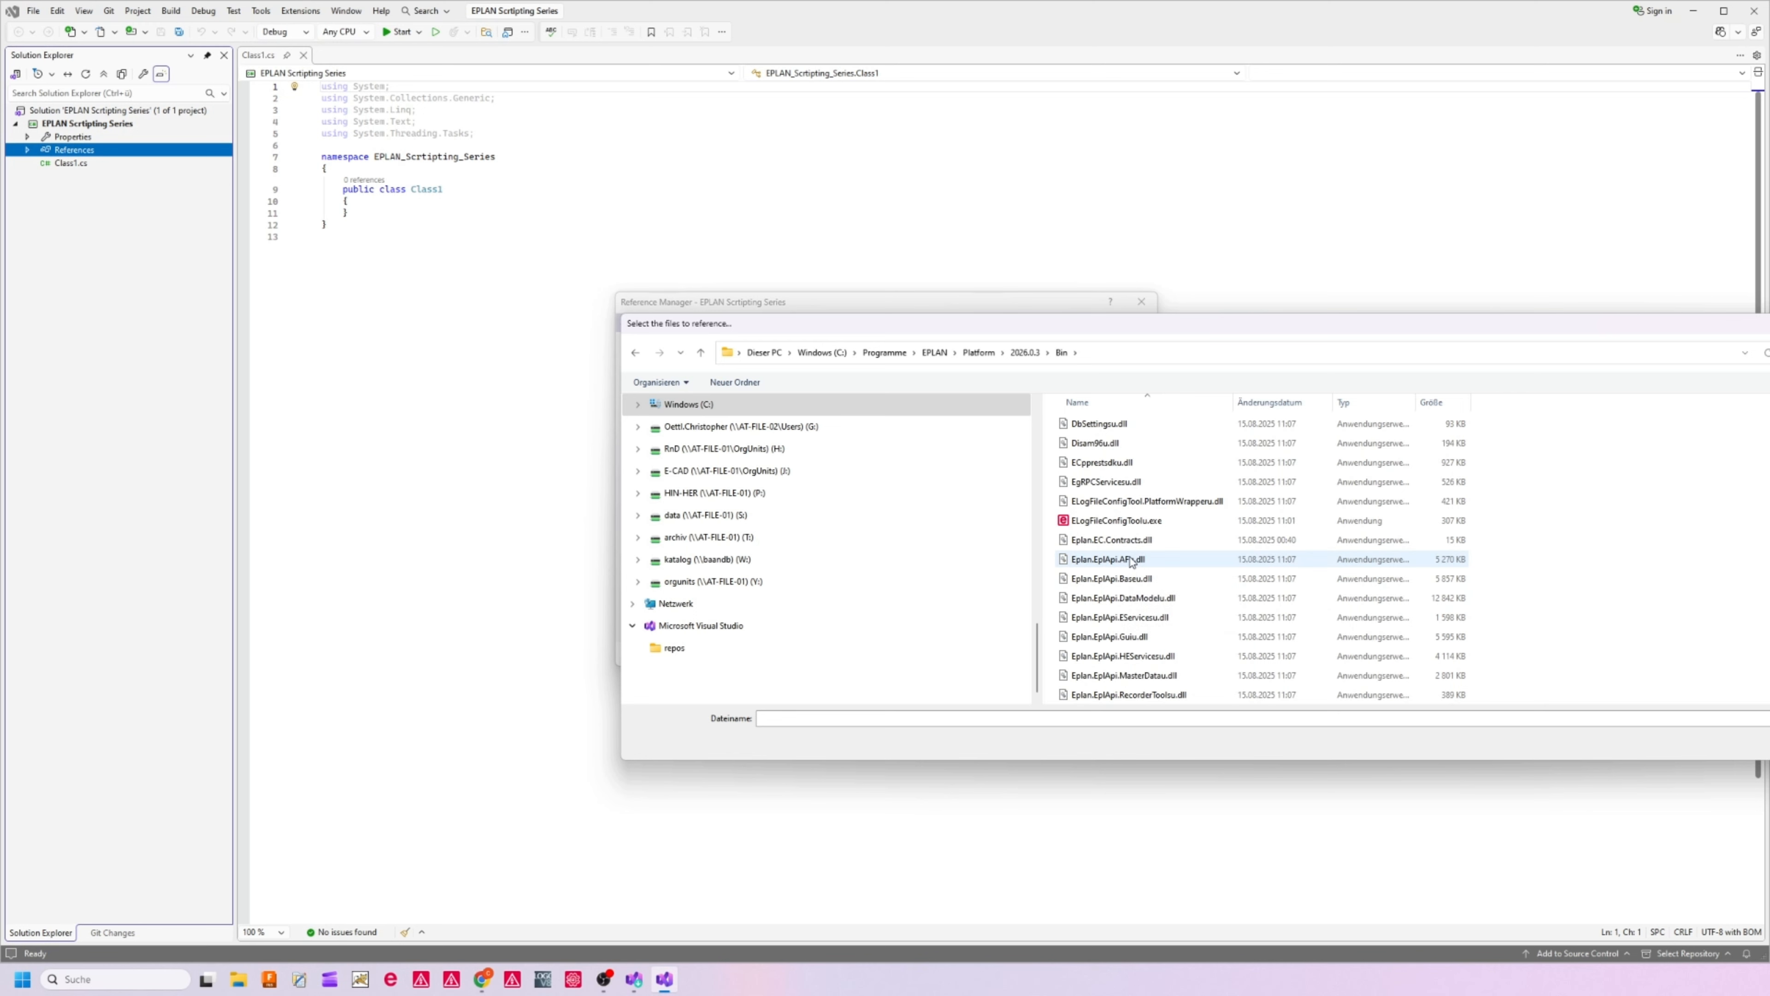
left_click(1131, 563)
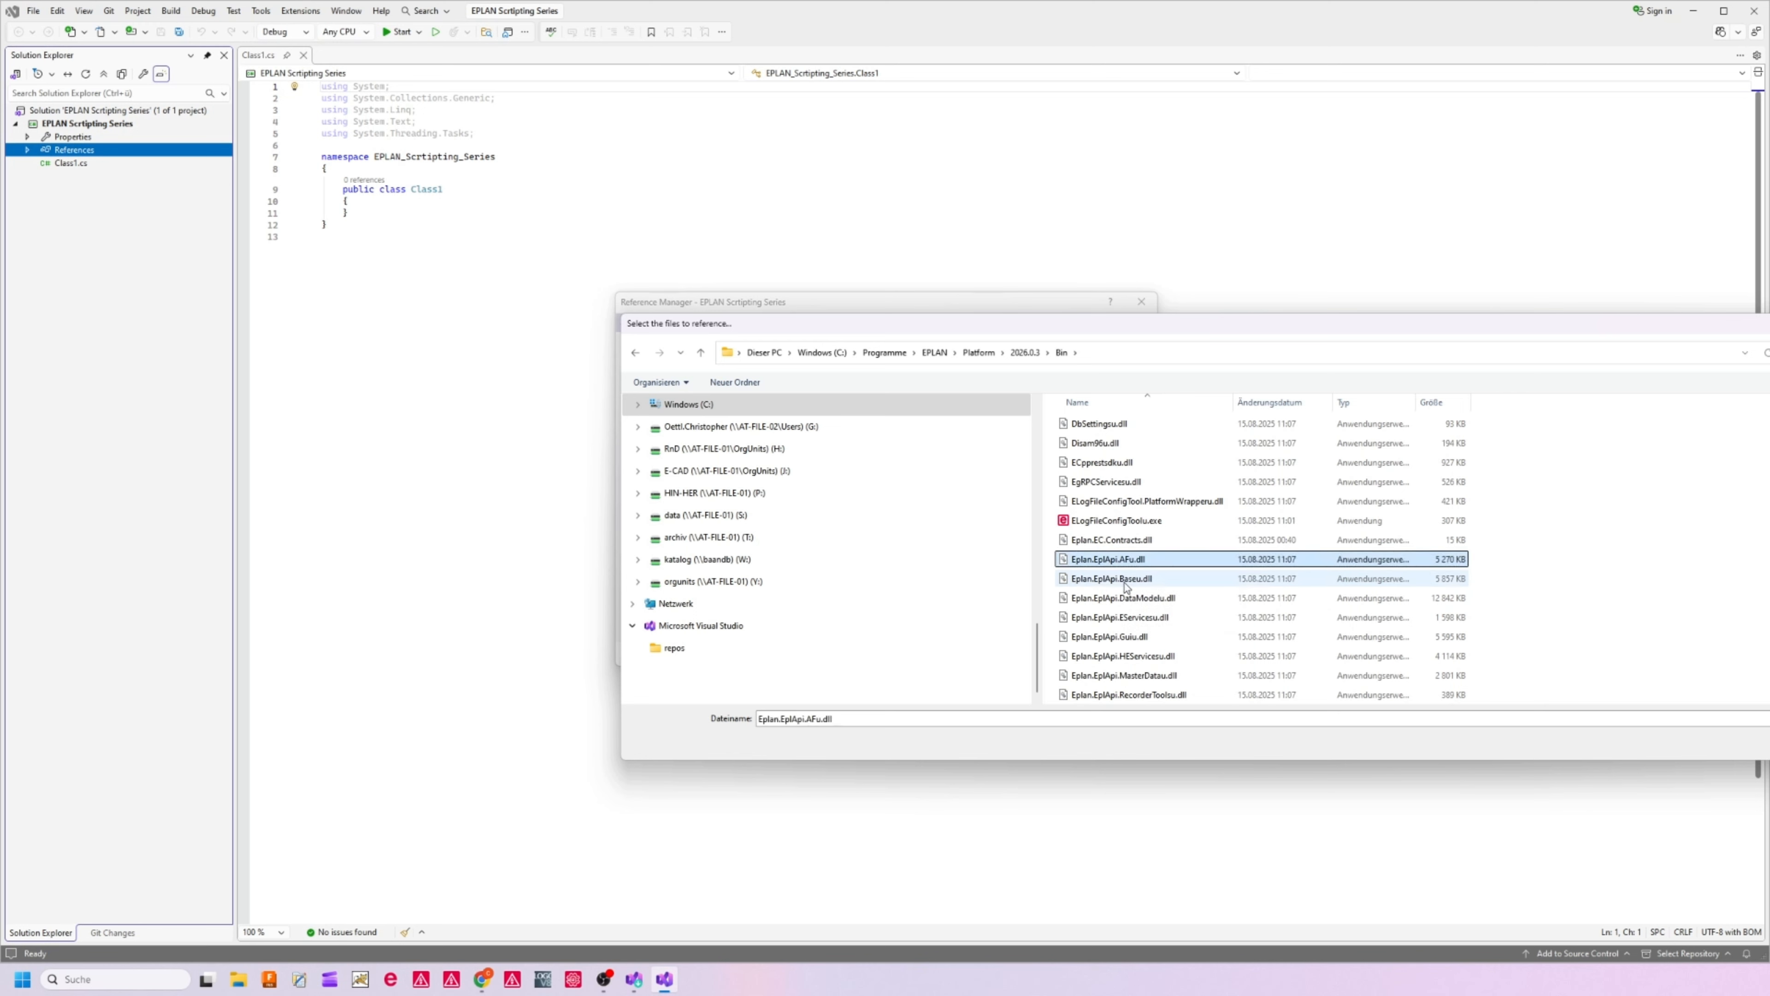
left_click(1117, 581, "ctrl")
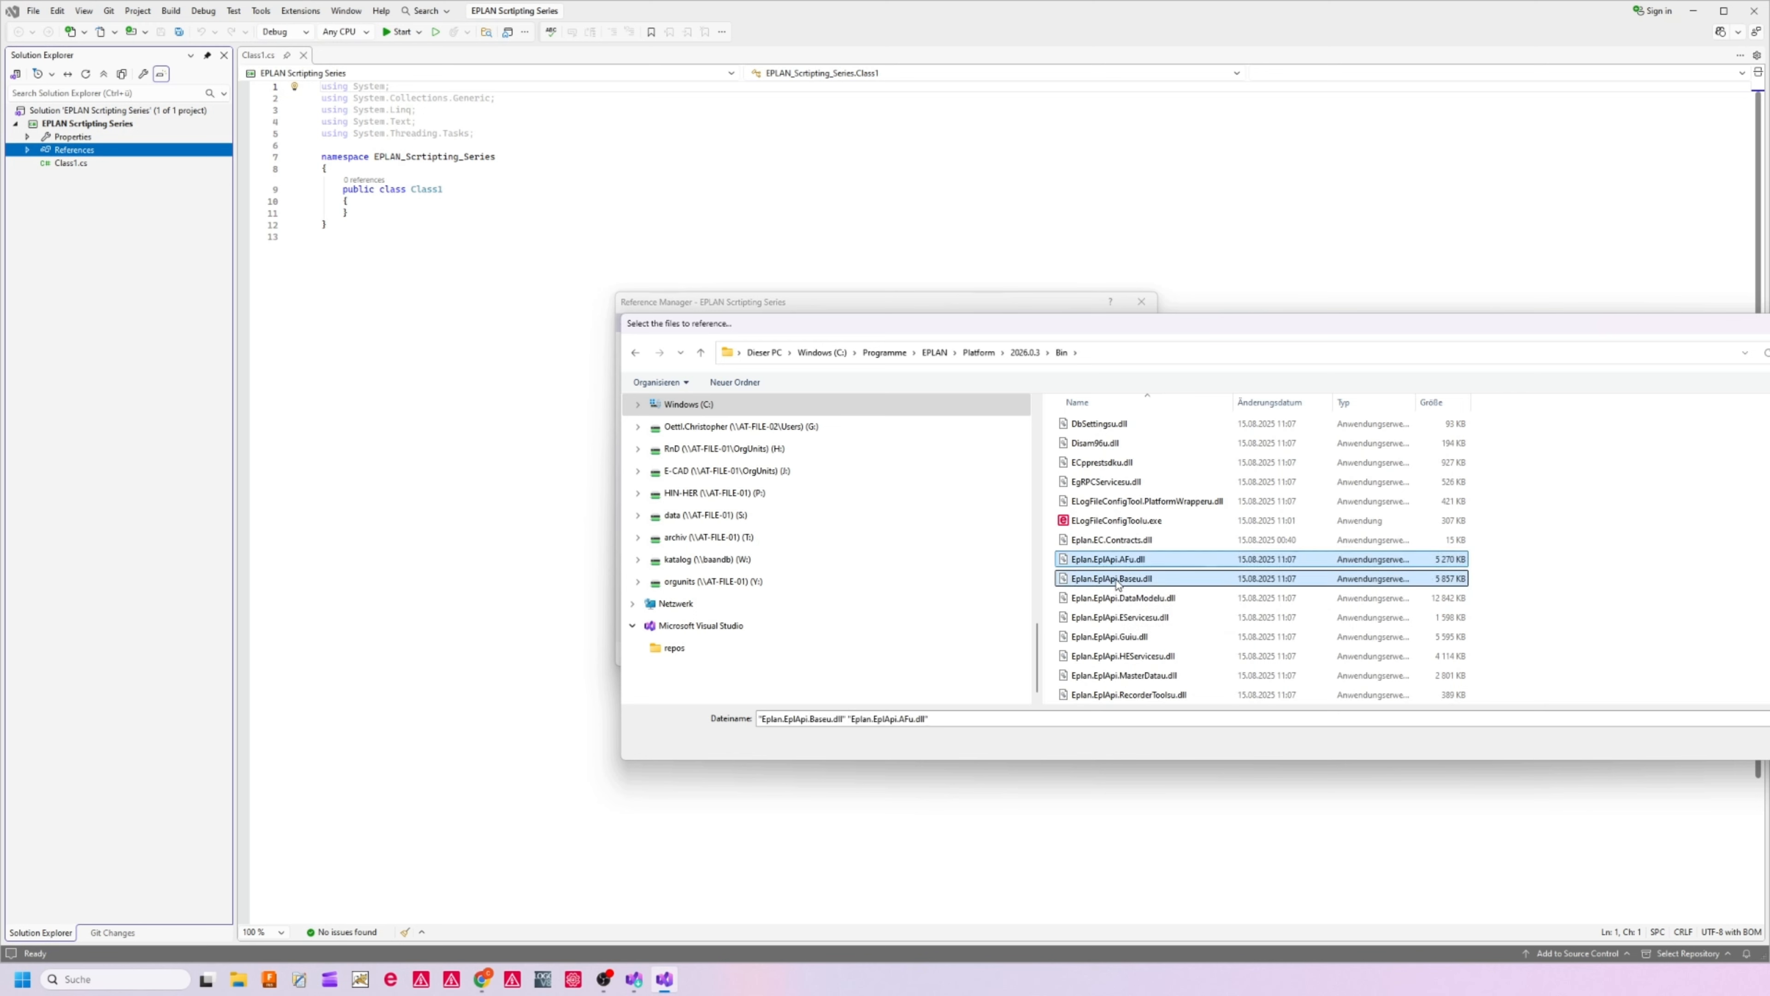
left_click(1130, 637, "ctrl")
scroll(1129, 641, "down", 1)
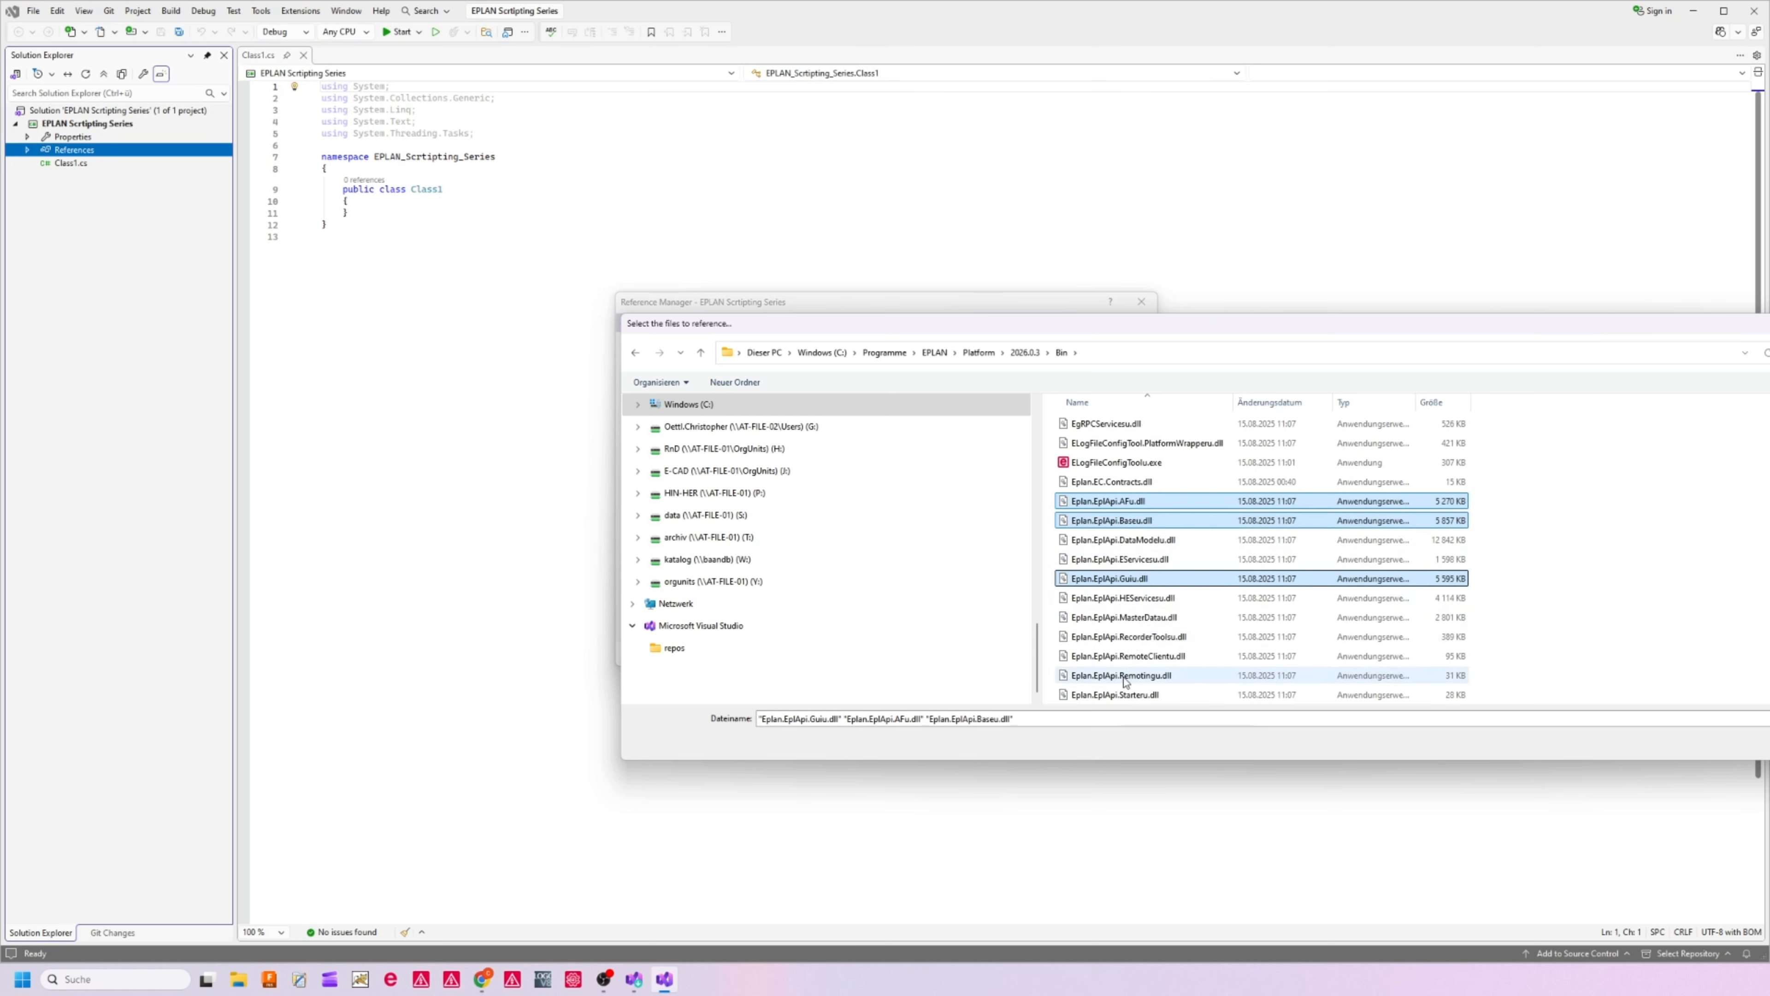
left_click(1140, 621, "ctrl")
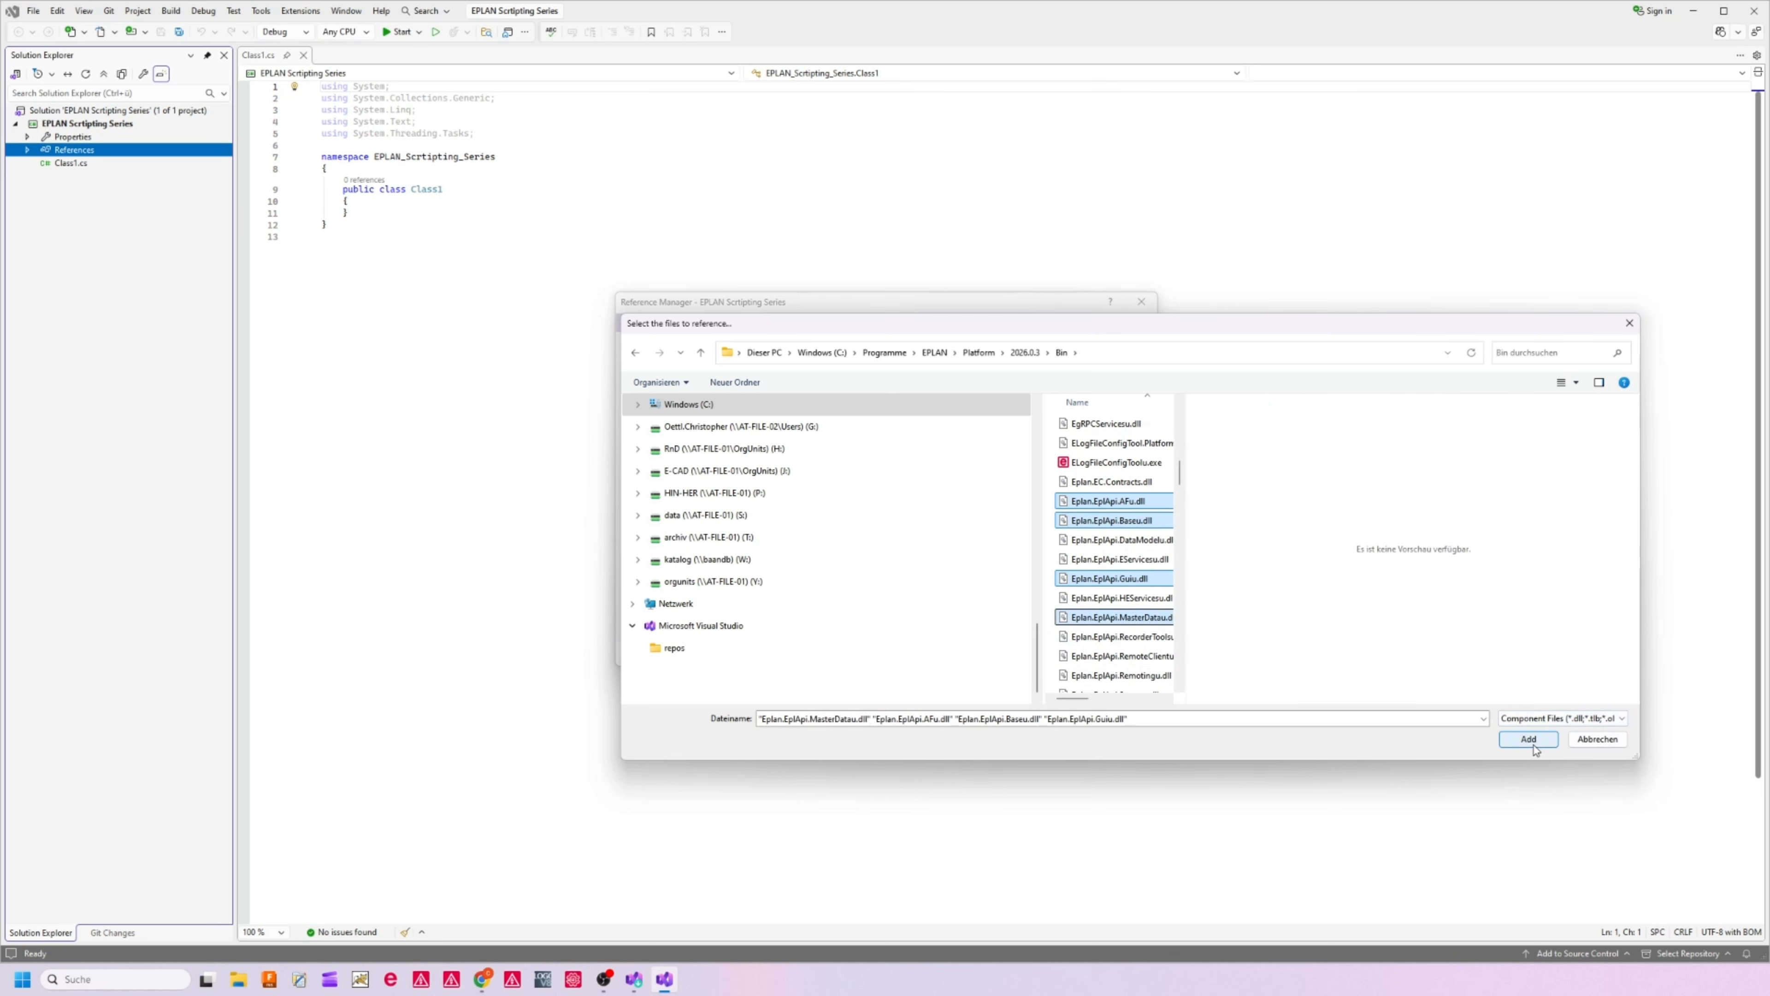
left_click(1529, 740)
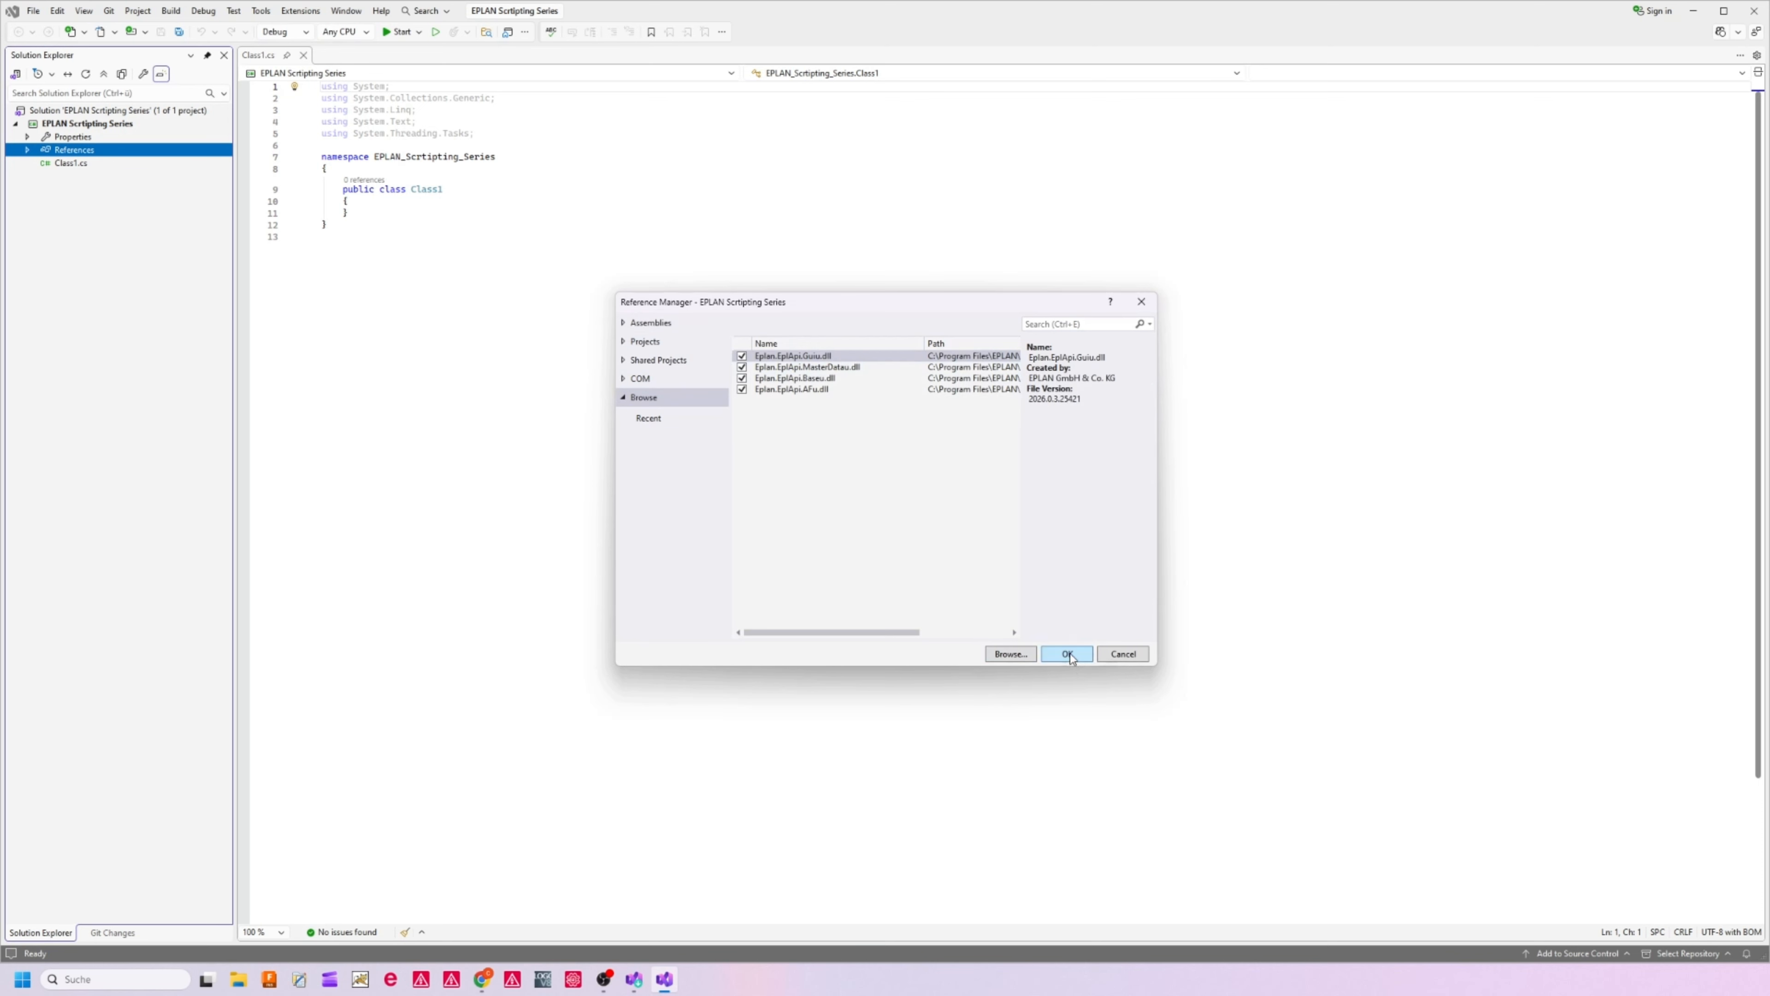
left_click(1053, 654)
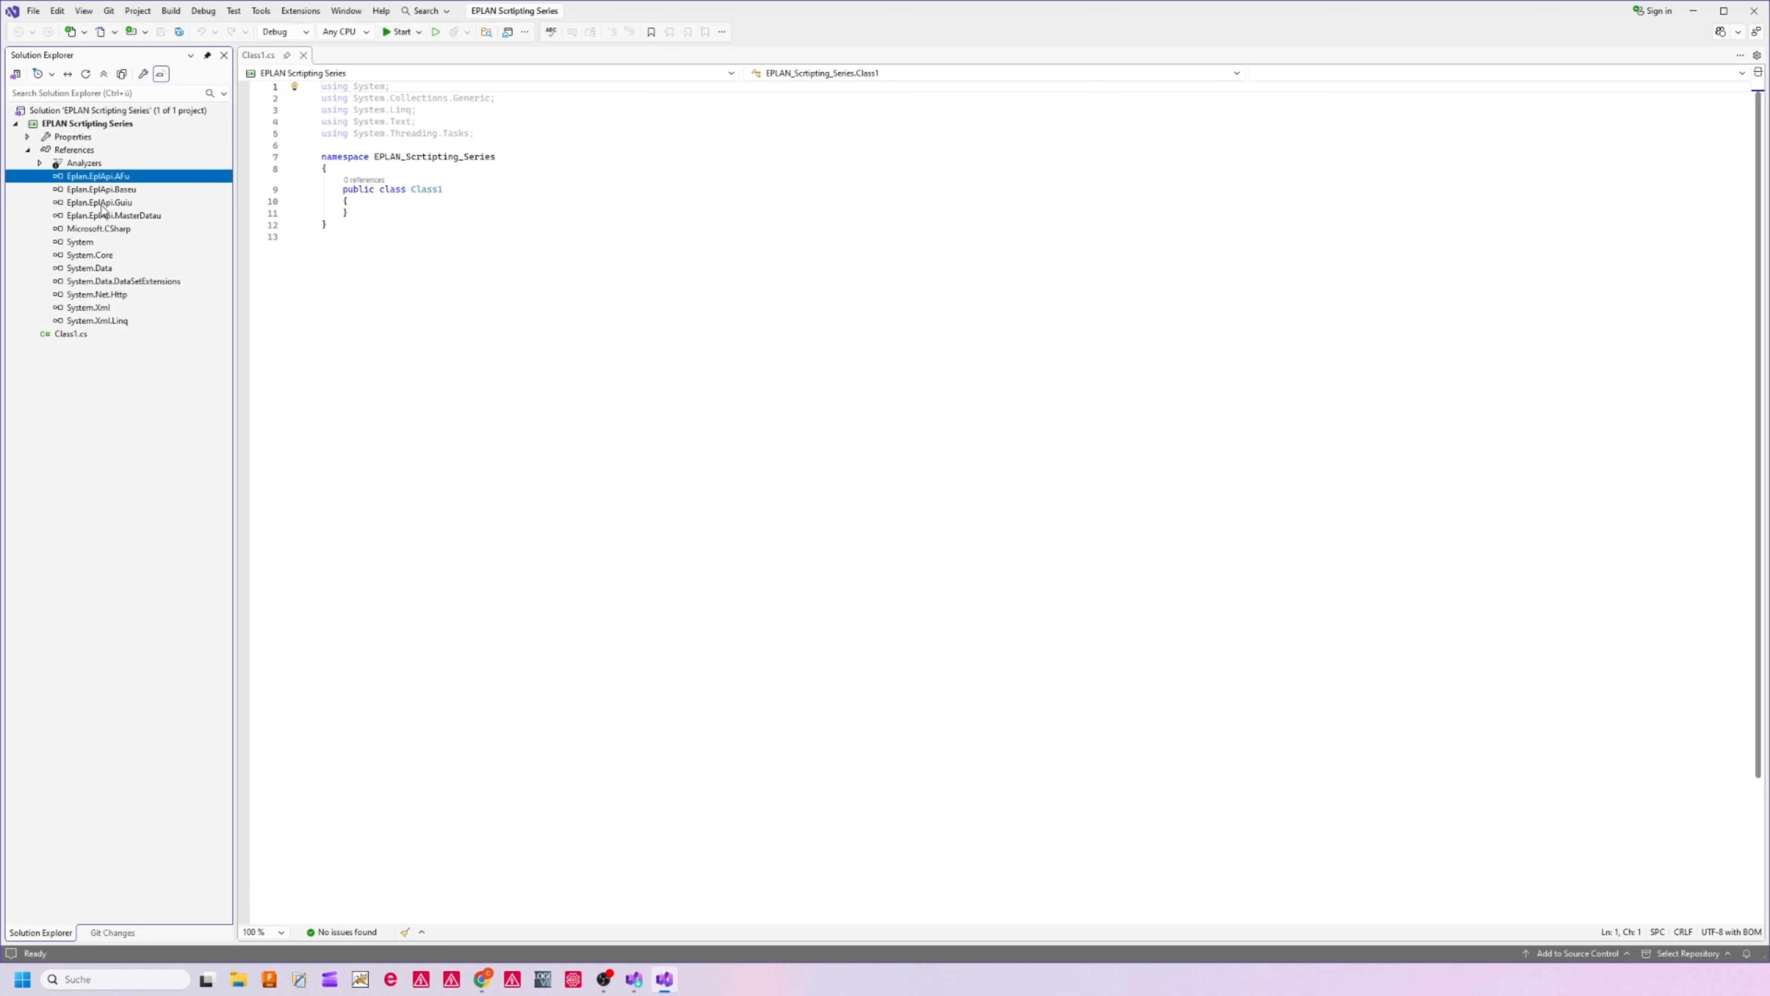
left_click(103, 217)
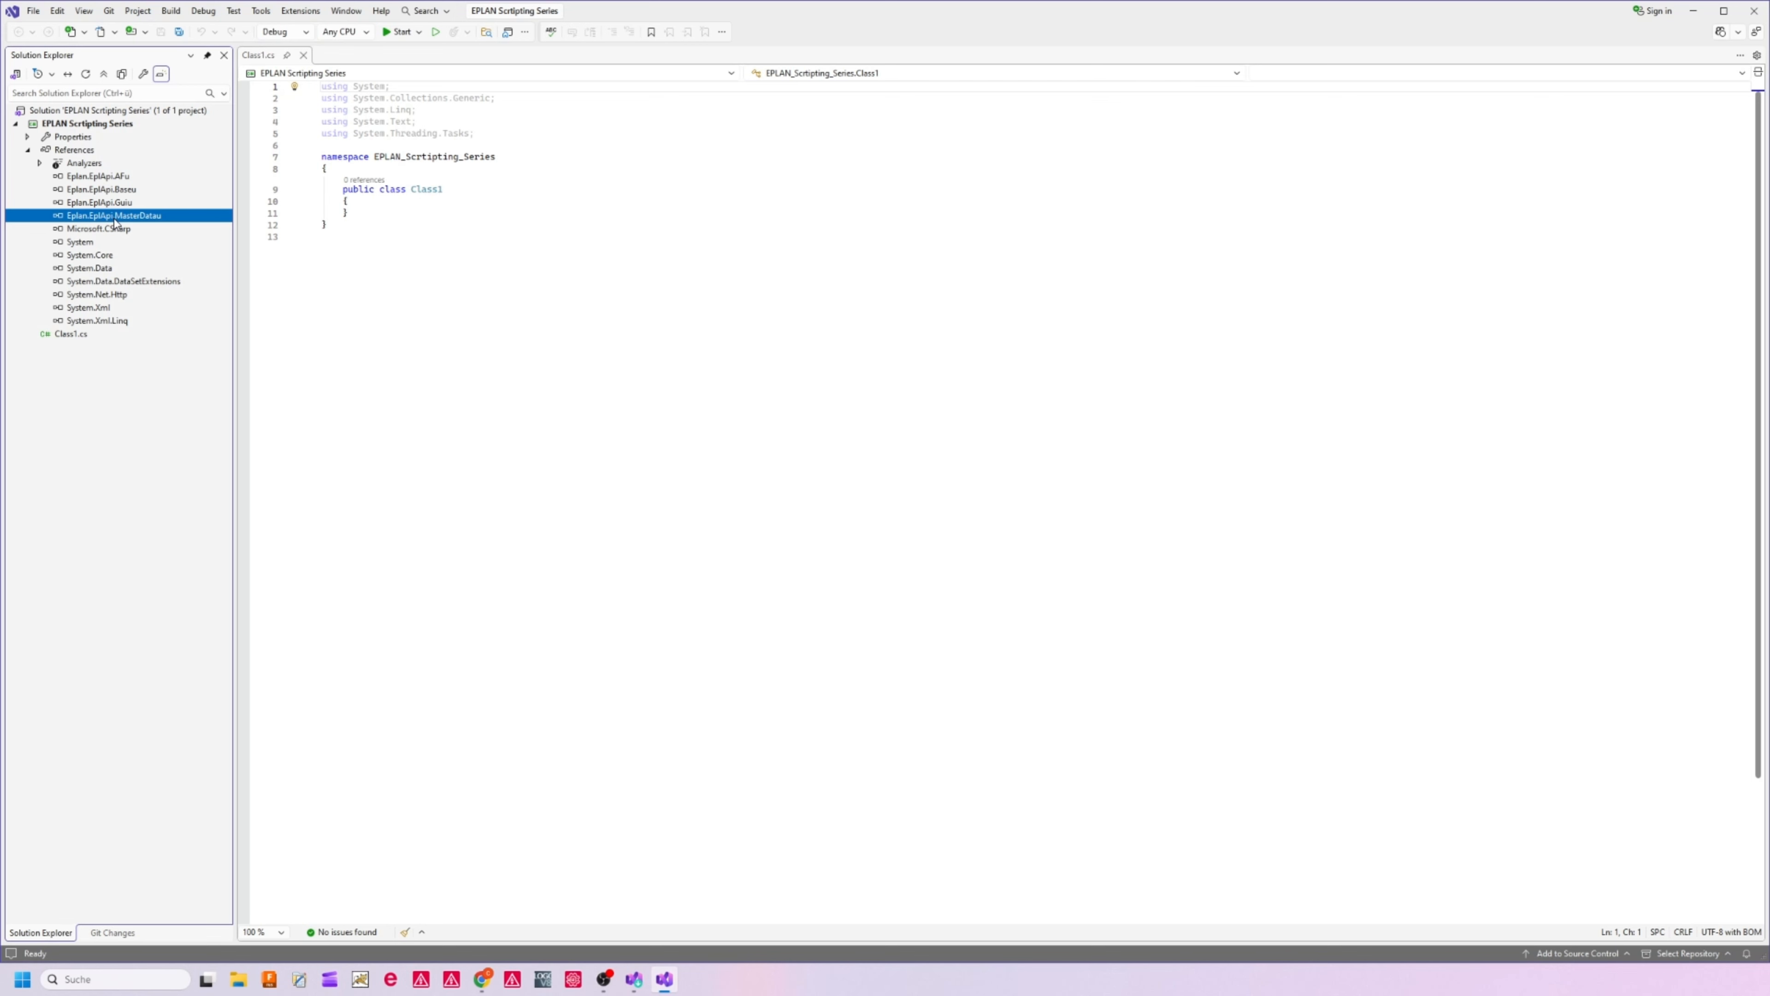
left_click(28, 150)
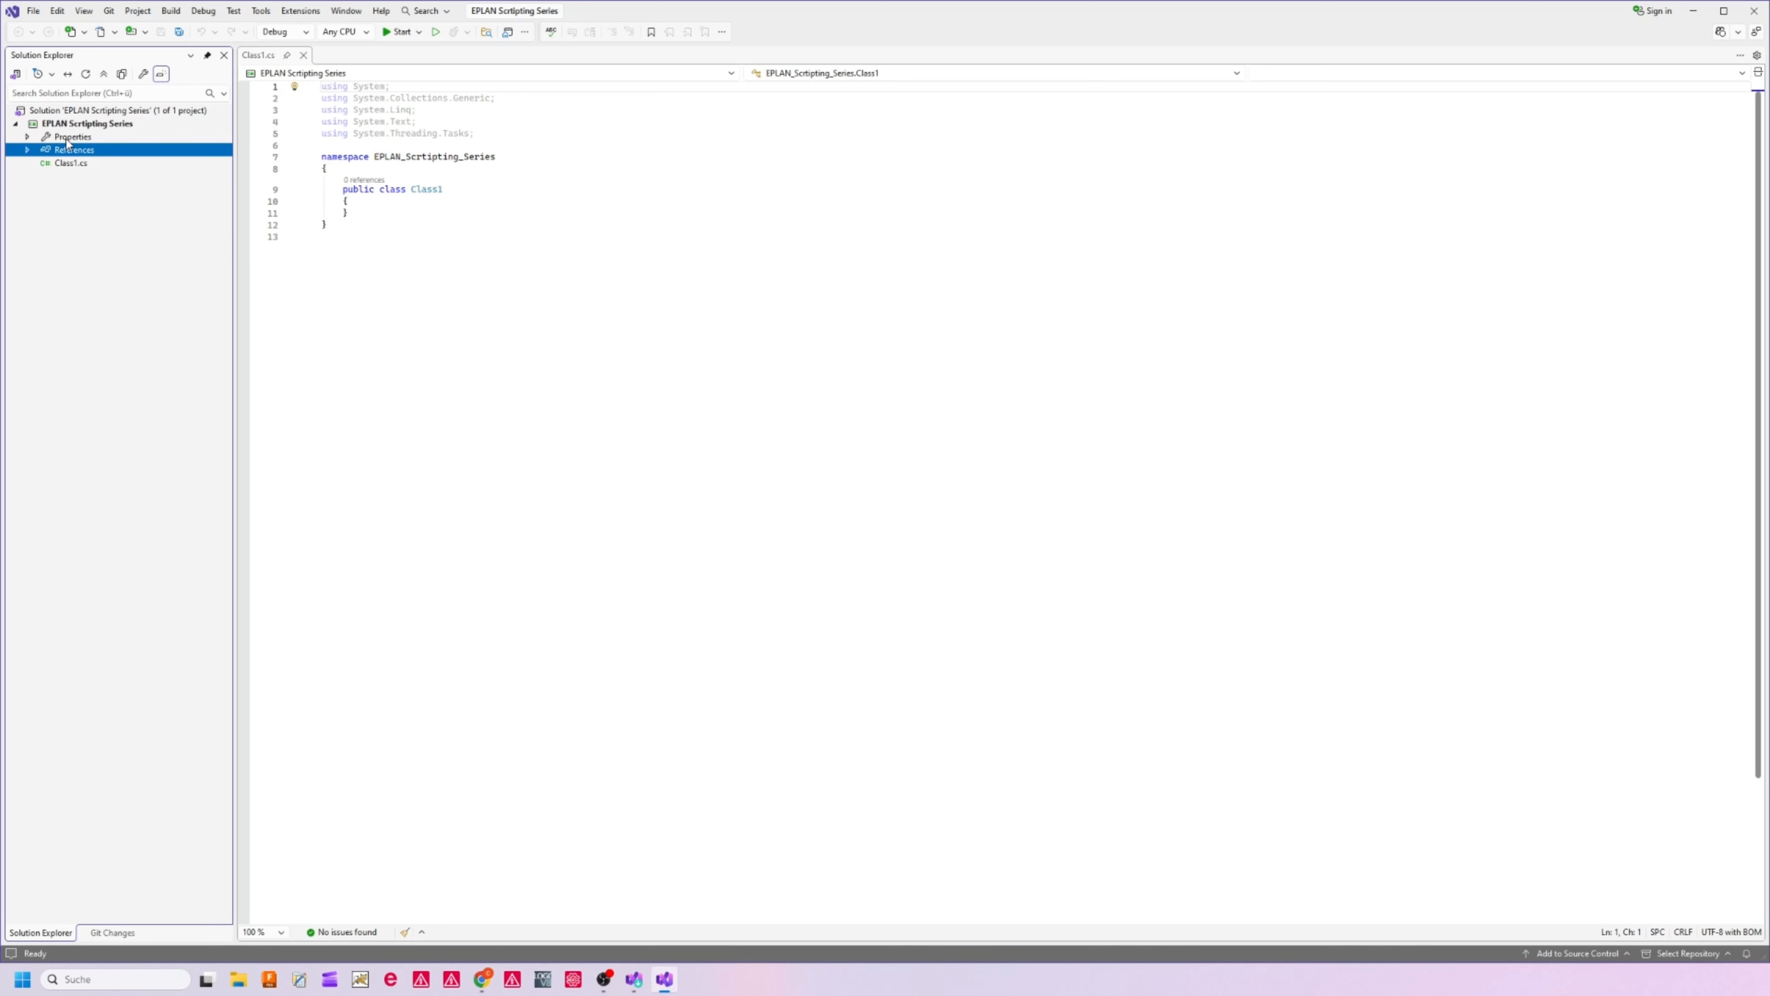
Add a new folder named "00_Basic" to the EPLAN Scrtipting Series project
left_click(69, 124)
right_click(69, 124)
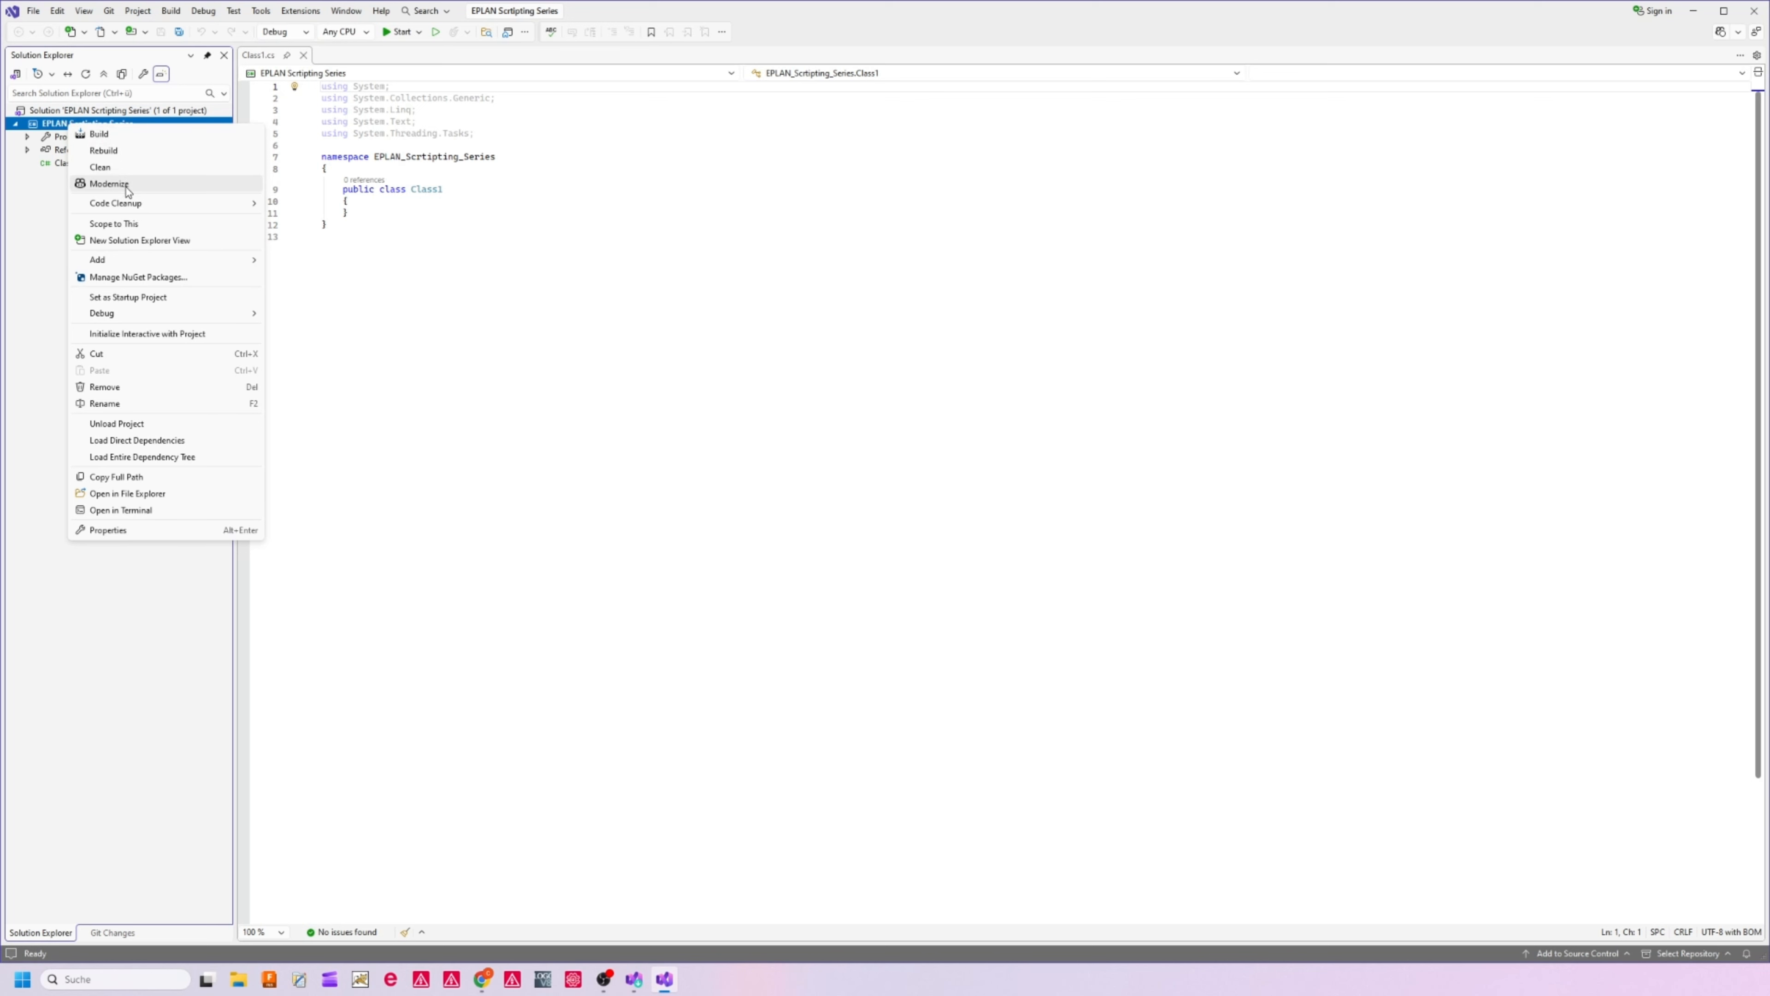
mouse_move(187, 263)
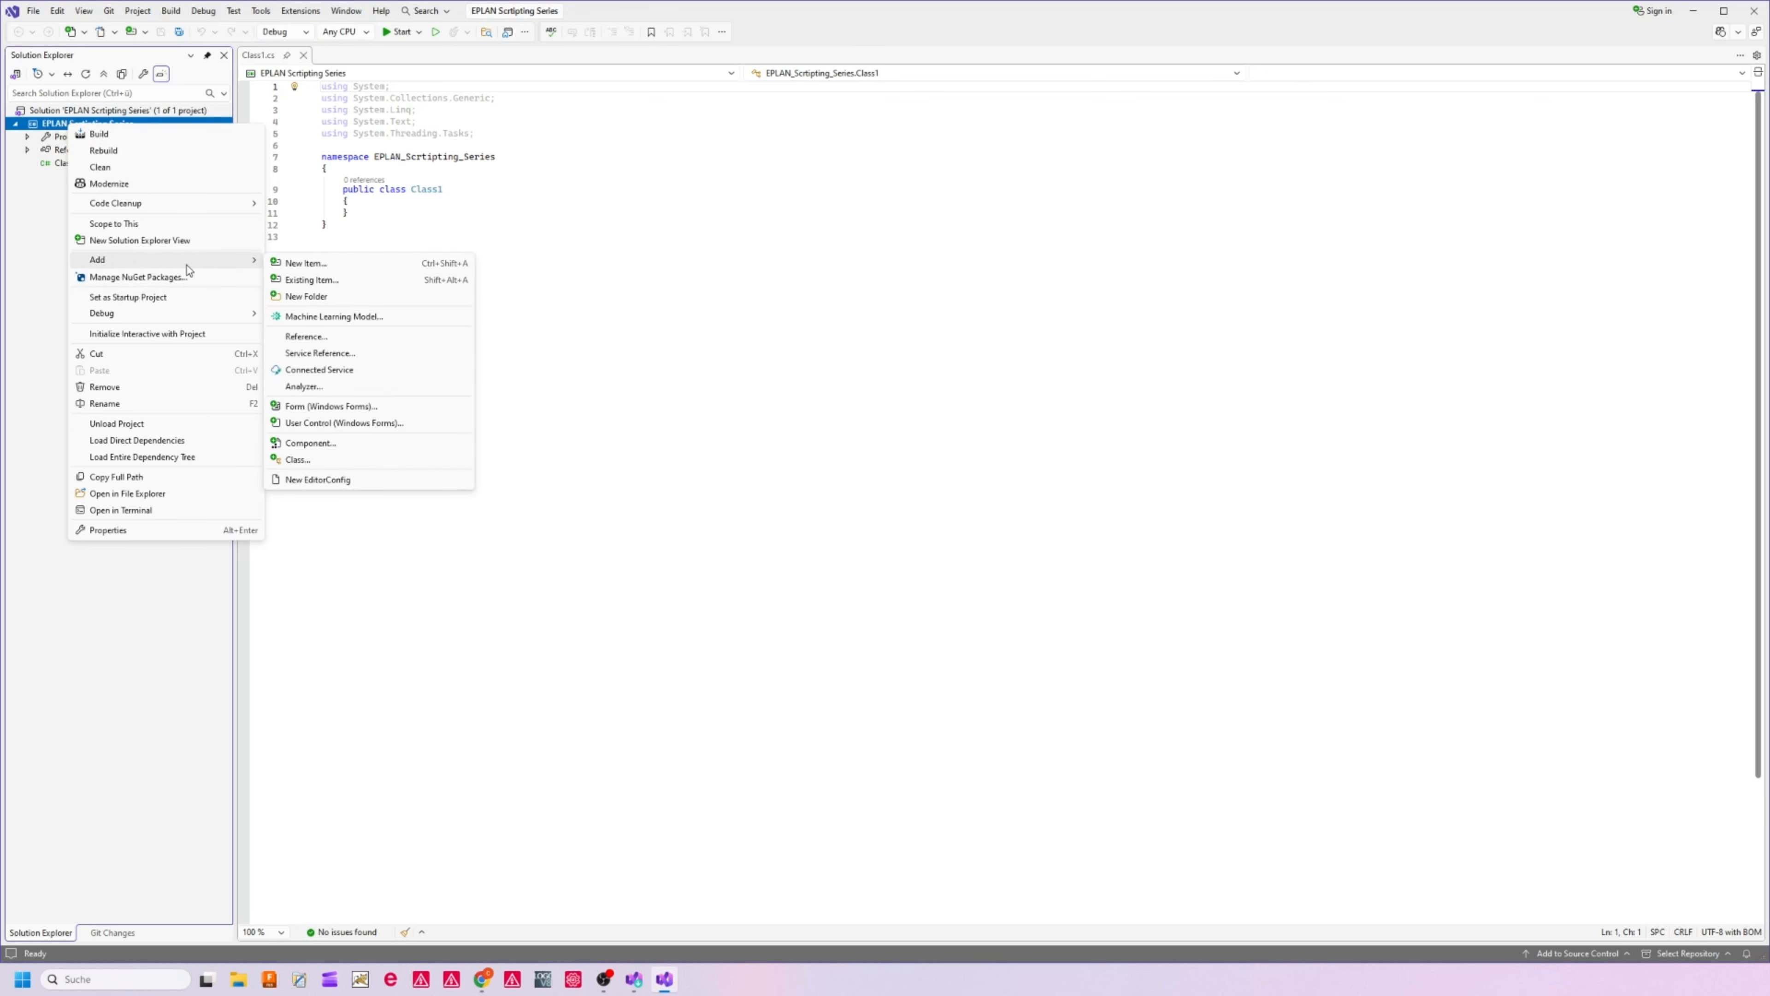
left_click(306, 297)
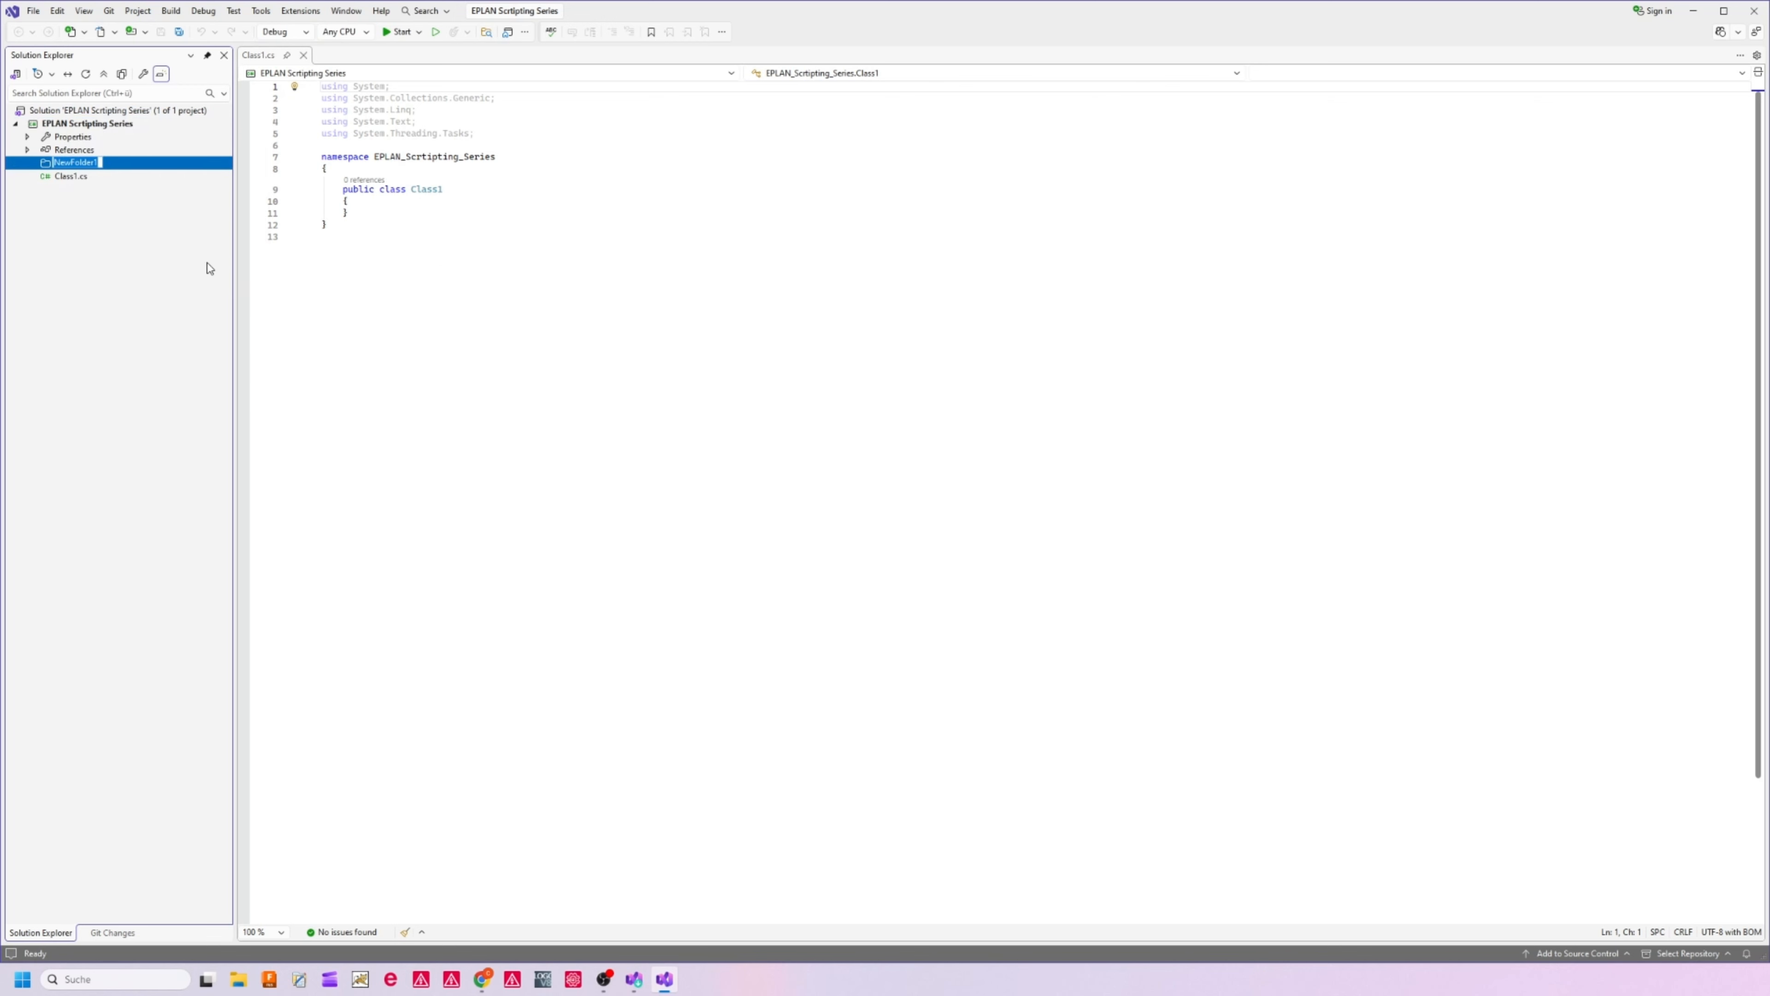
type("00_Basis")
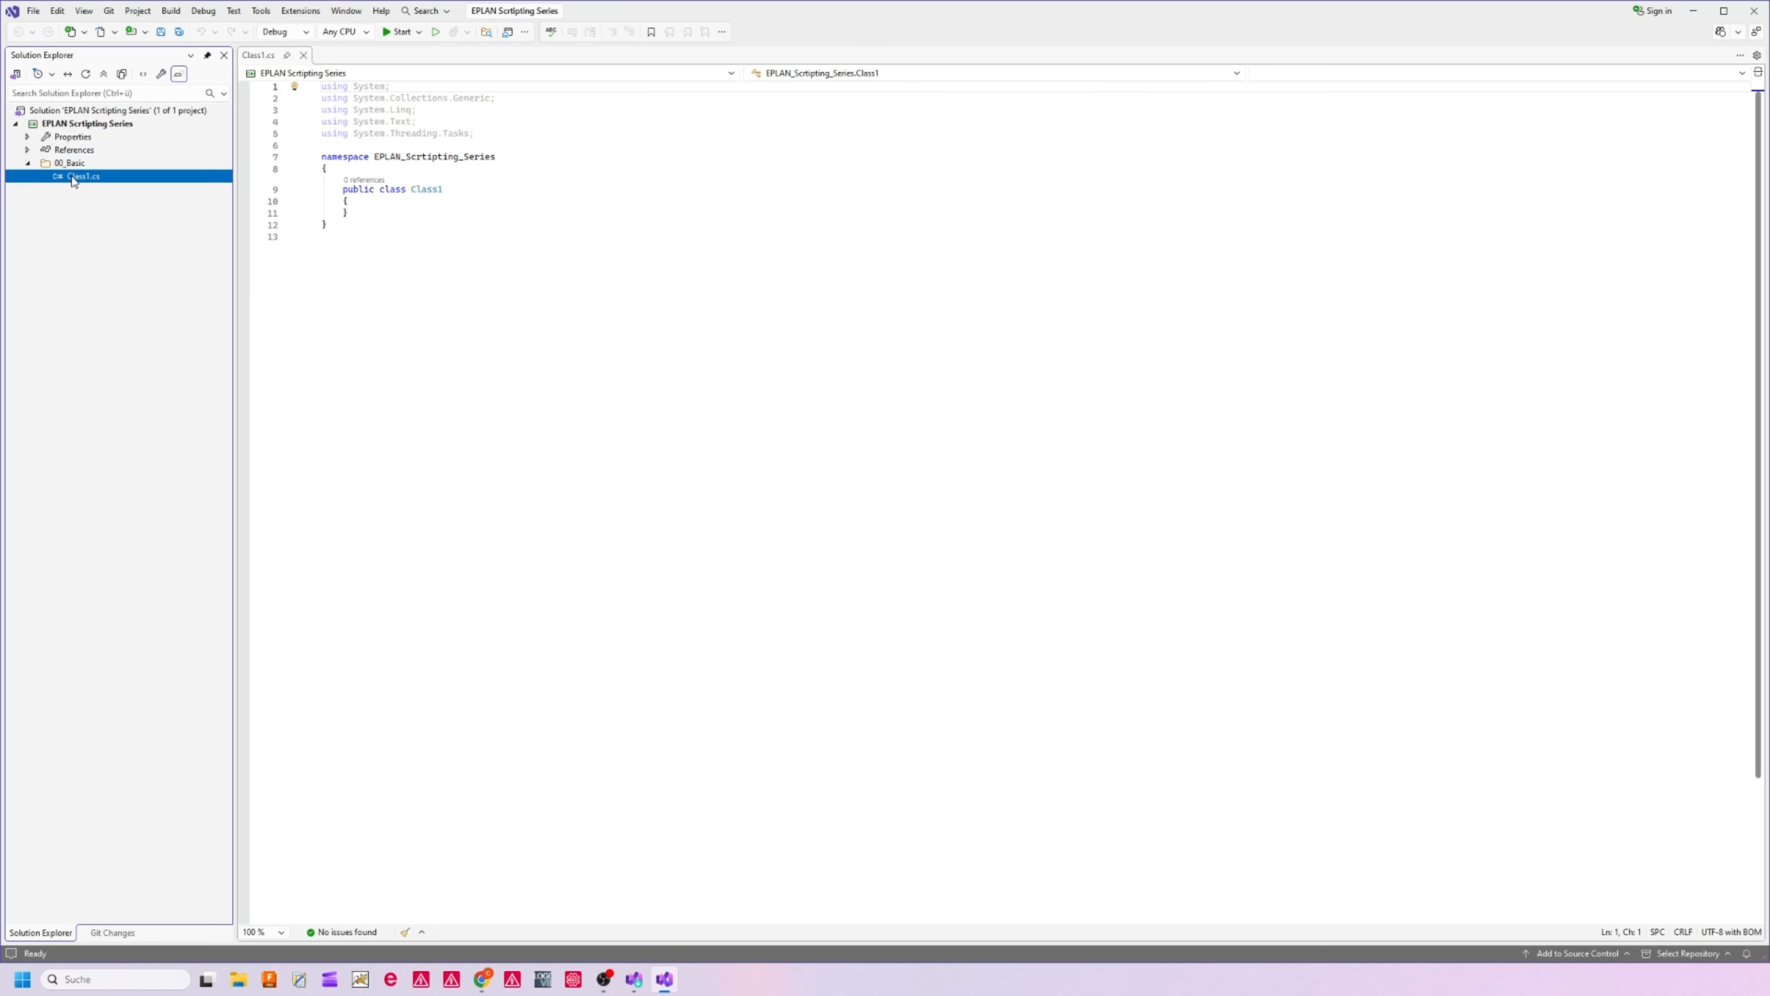
Move Class1.cs into the 00_Basic folder and rename it Template.cs, applying the new name to the class in the code as well
left_click(74, 179)
type("Template")
left_click(153, 296)
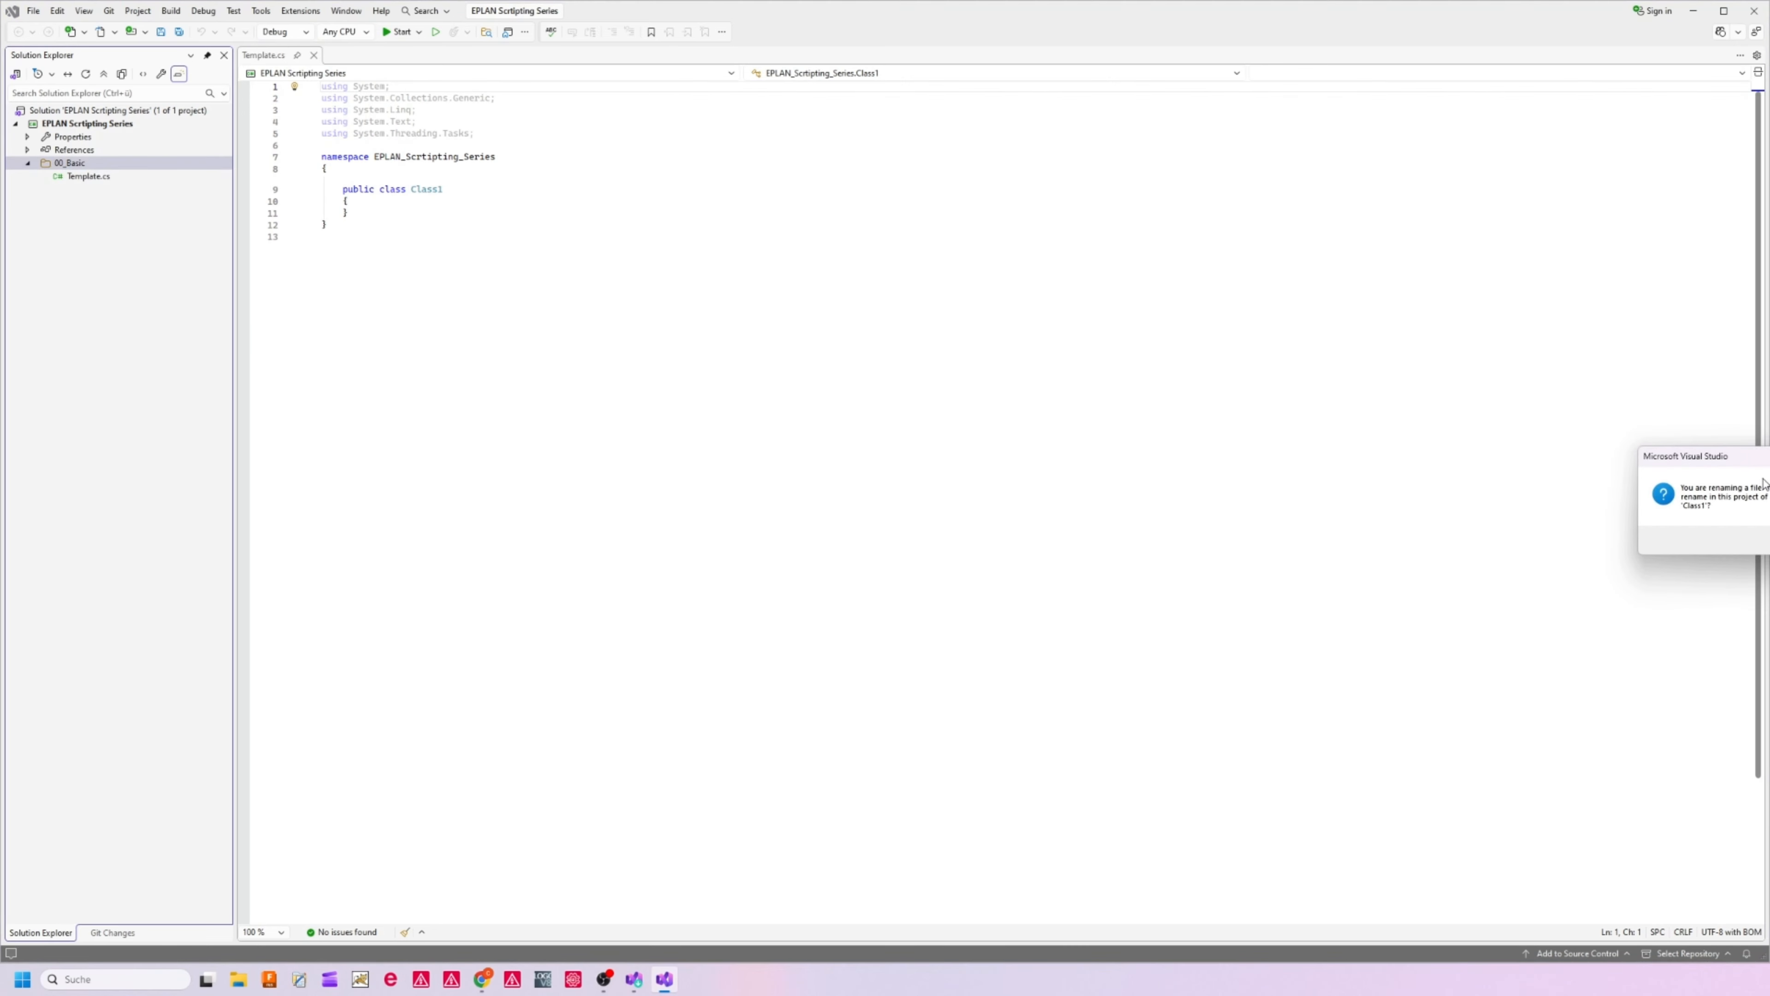
left_click(1303, 427)
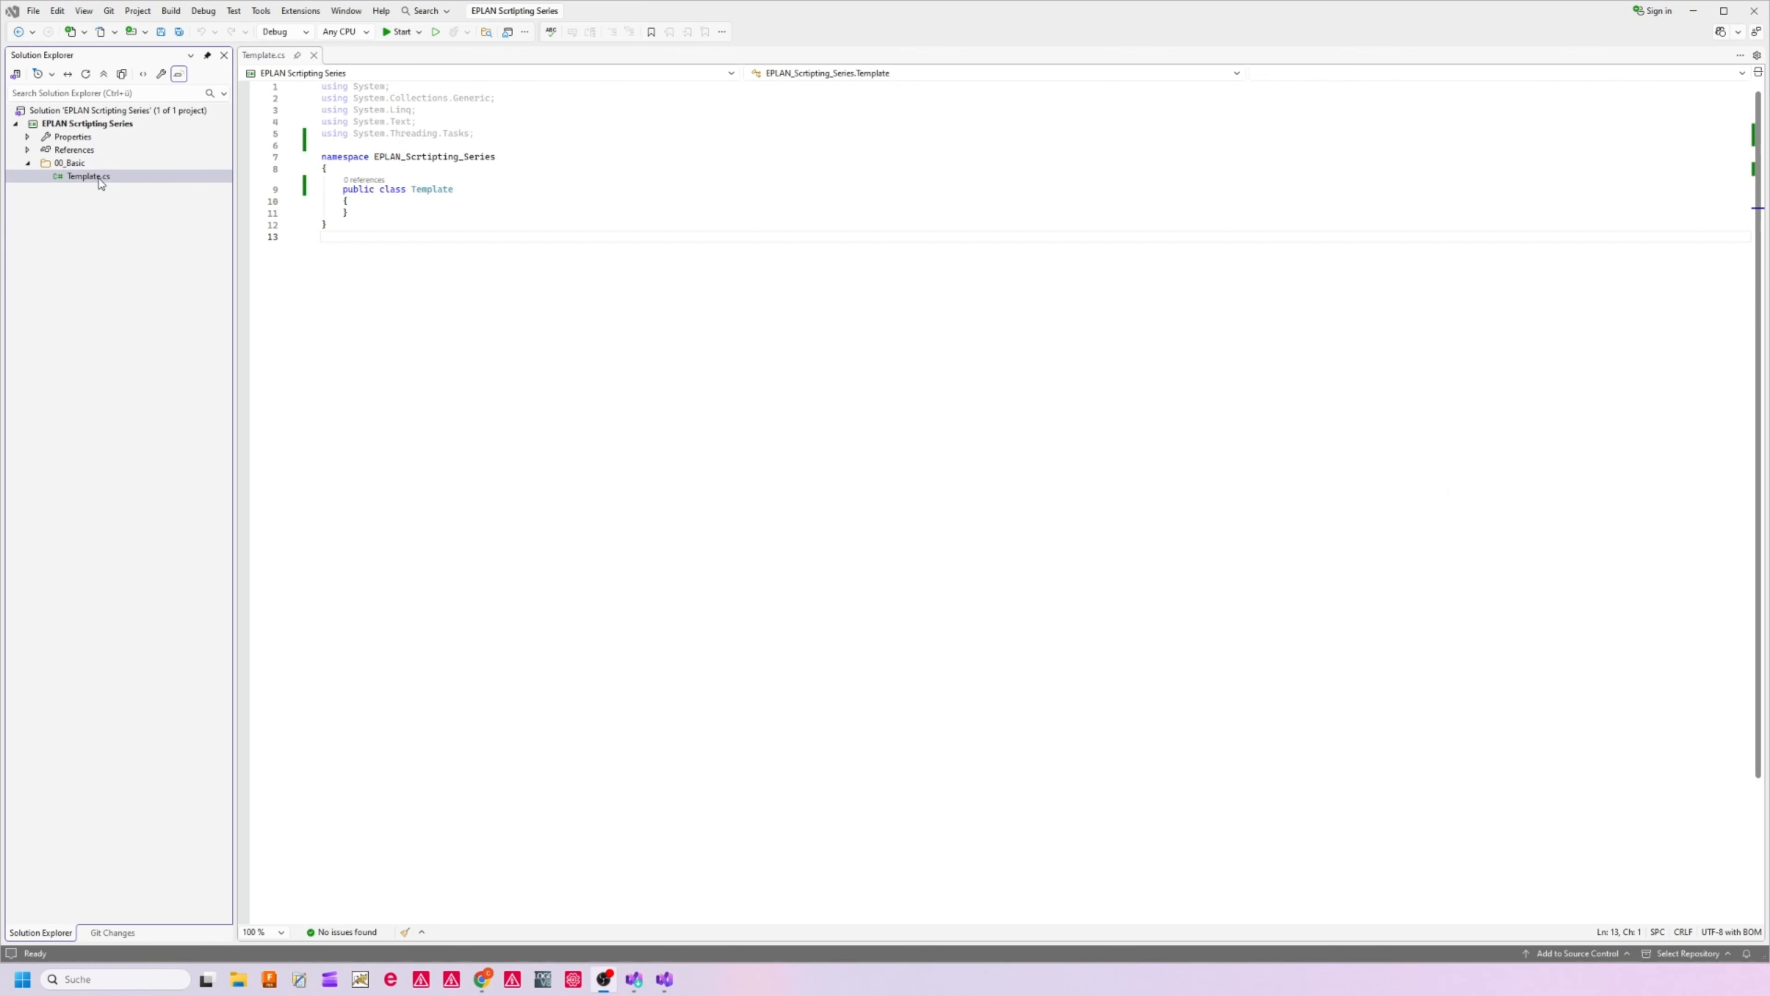
Start a new using directive below "using System.Threading.Tasks;" in Template.cs, with the project's references expanded for the EPLAN API names
left_click(492, 132)
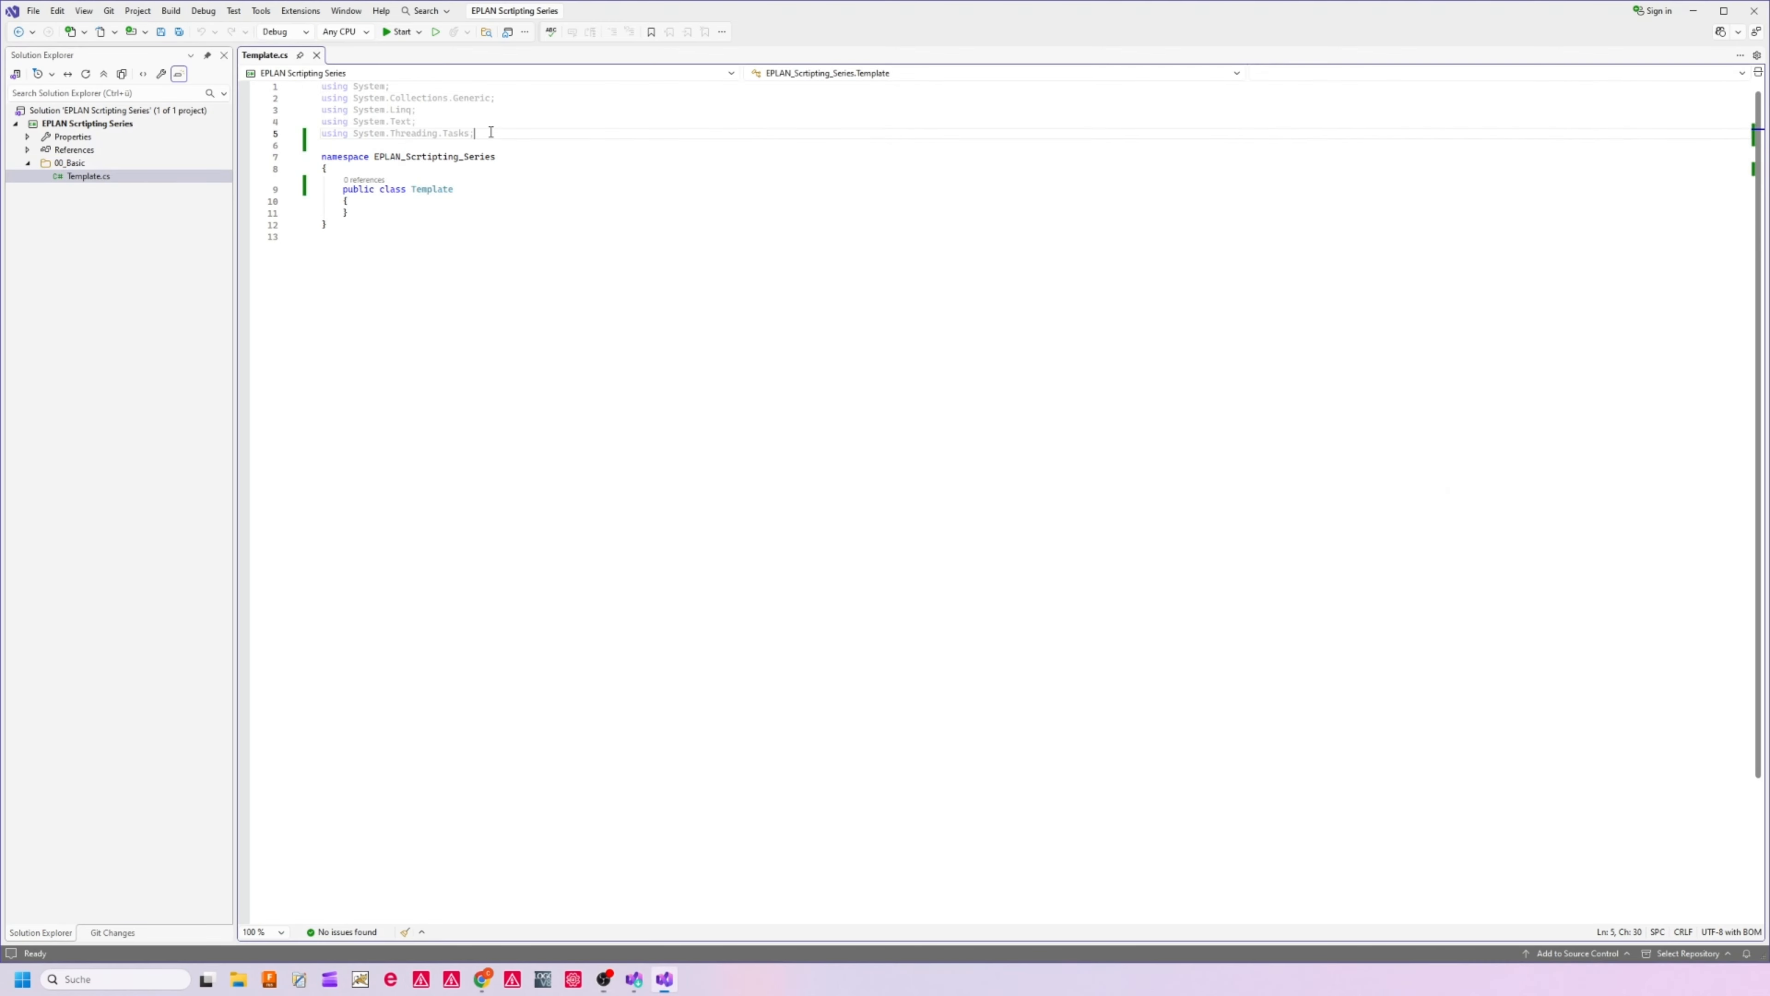
key("Return")
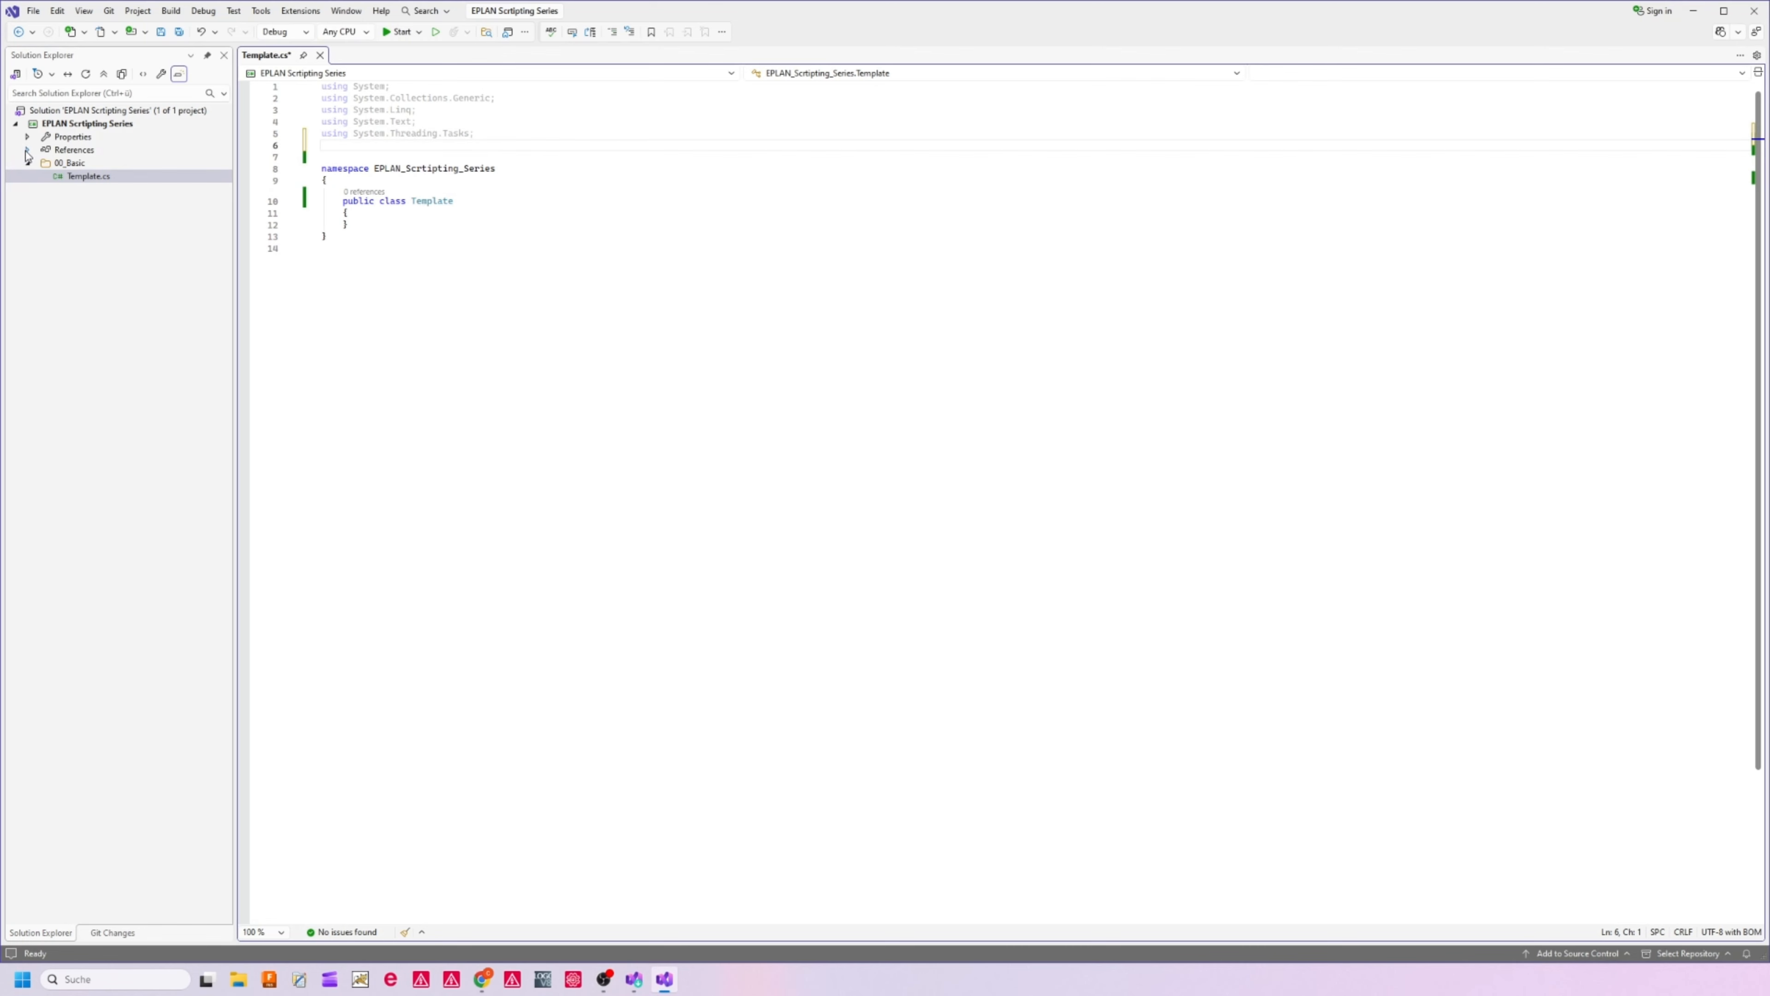
left_click(27, 150)
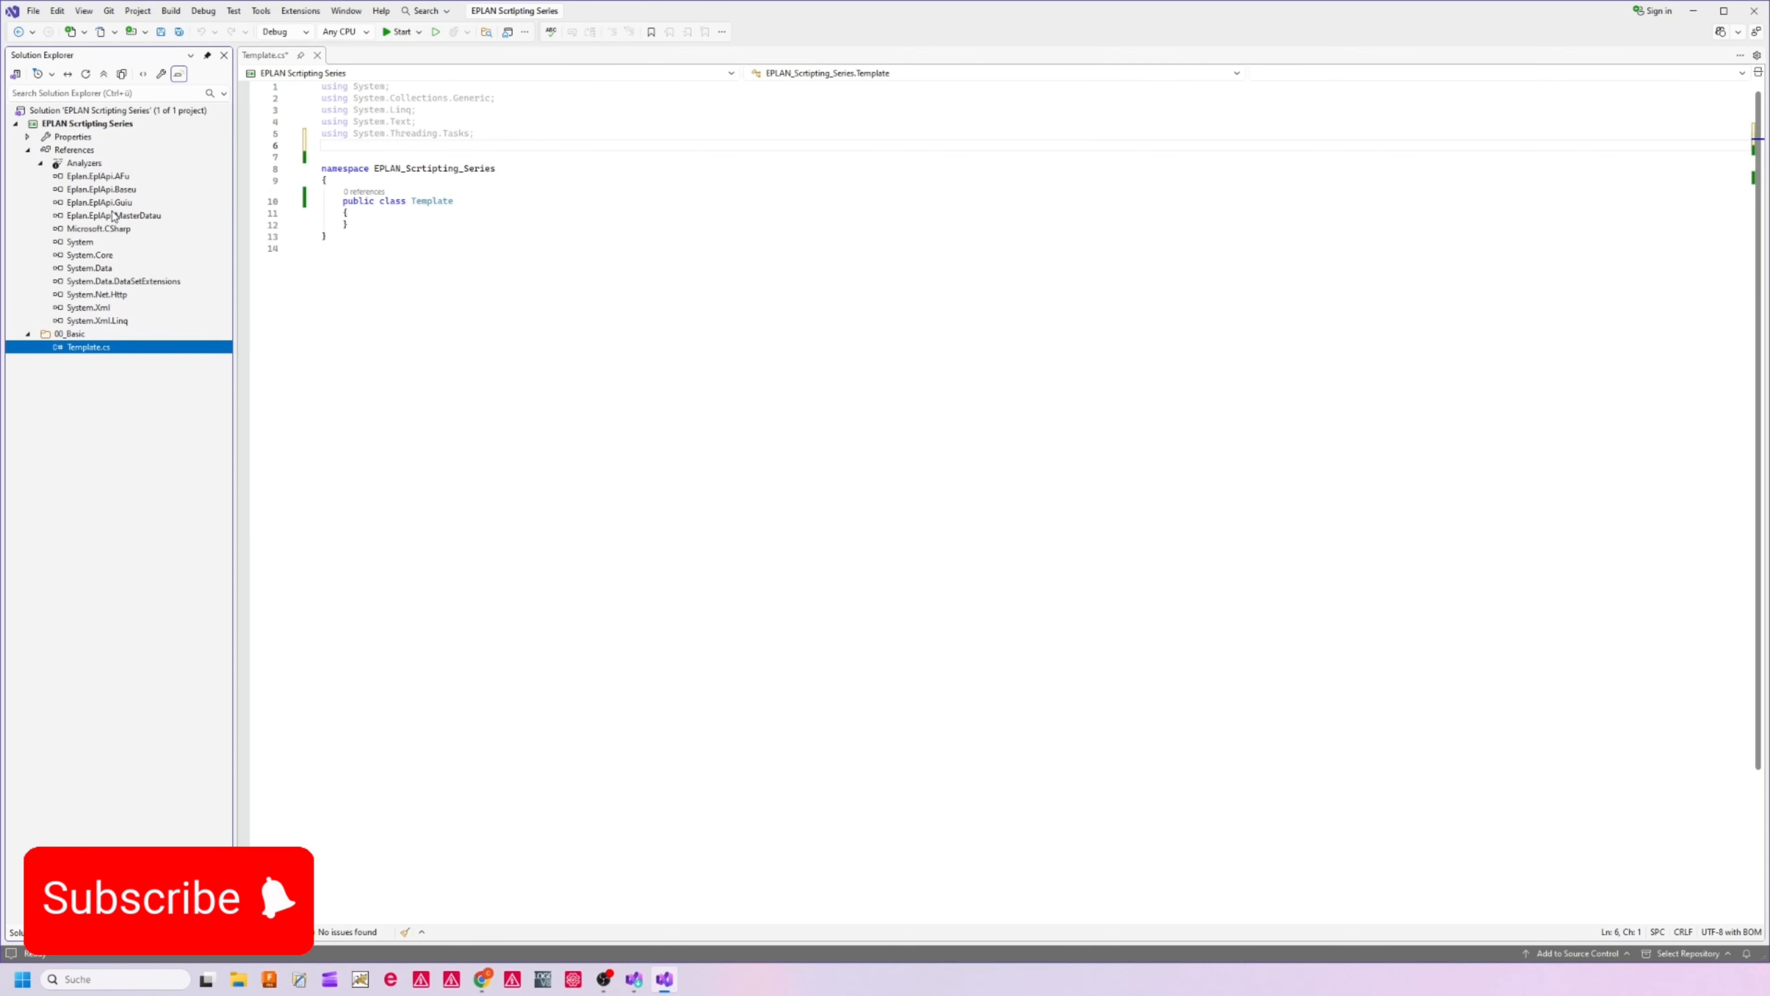
left_click(341, 144)
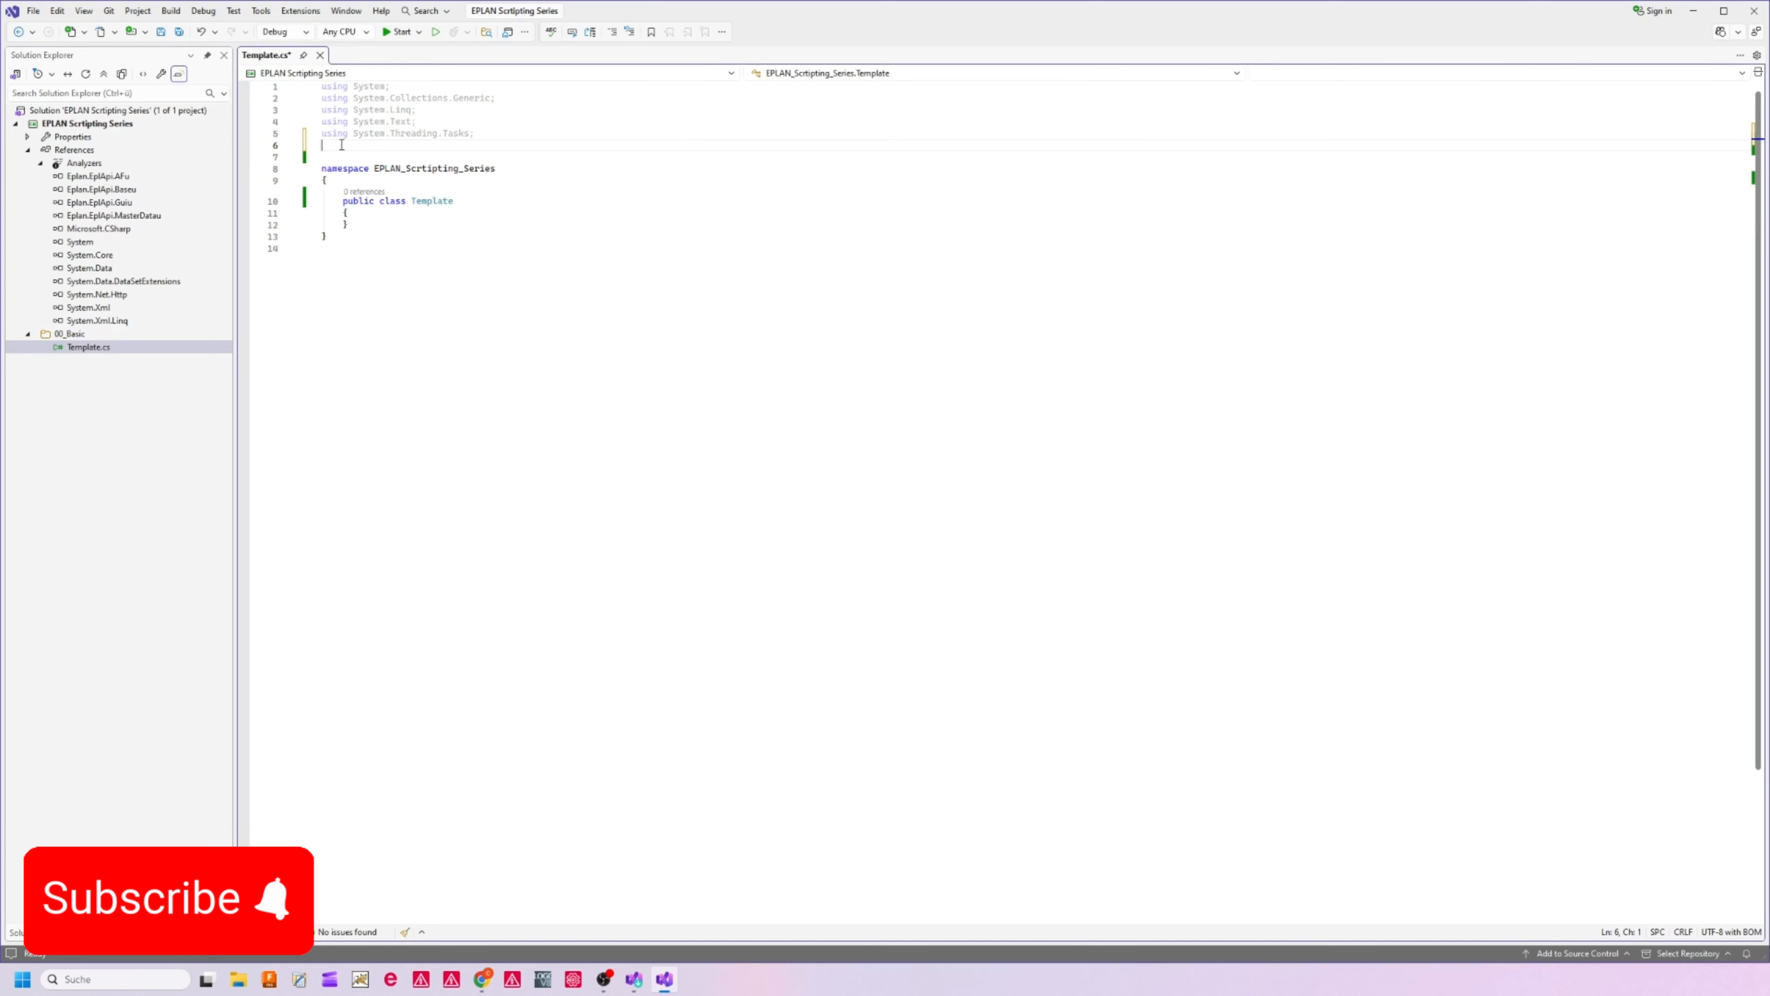
type("using")
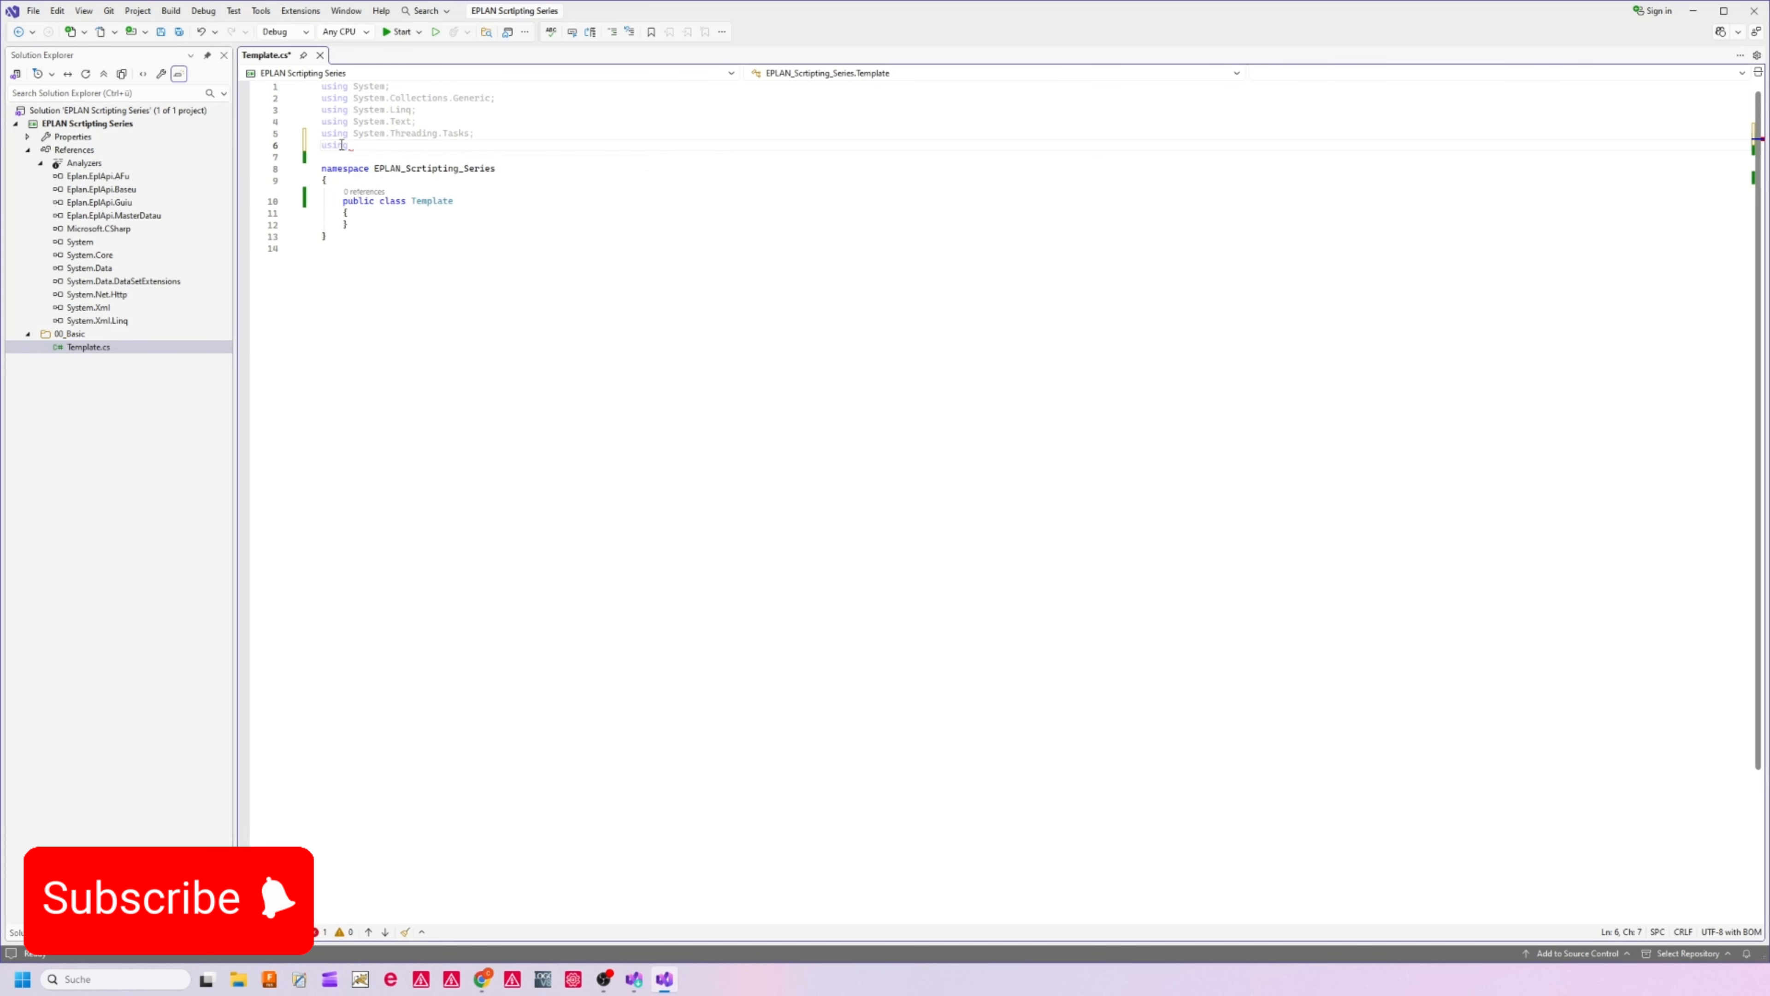